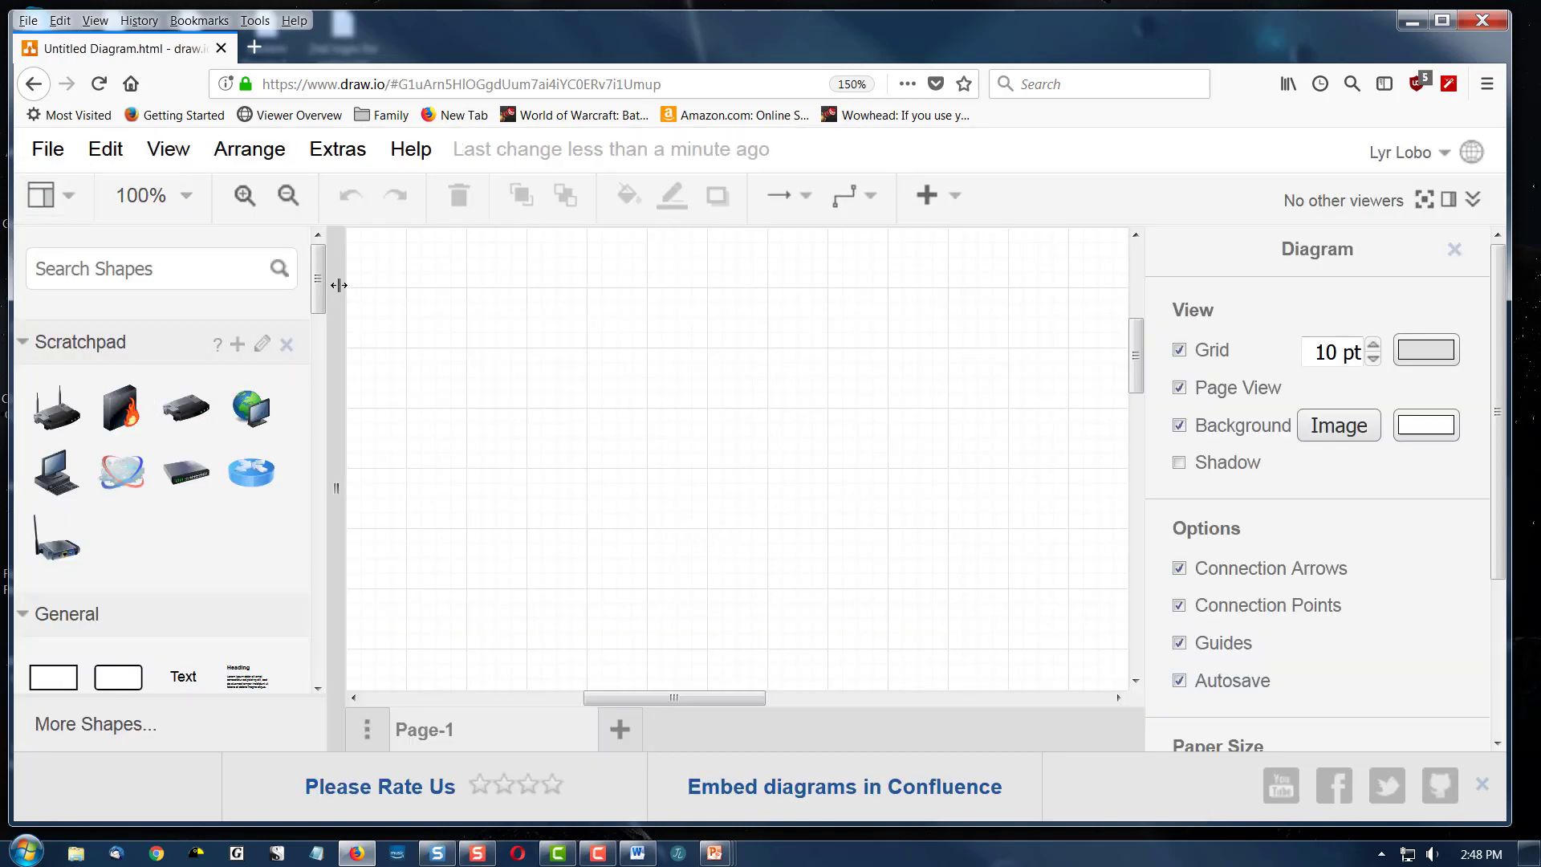
Step: Preview the Infographic, Flowchart and General shape libraries and apply the existing library selection
drag(316, 273, 320, 372)
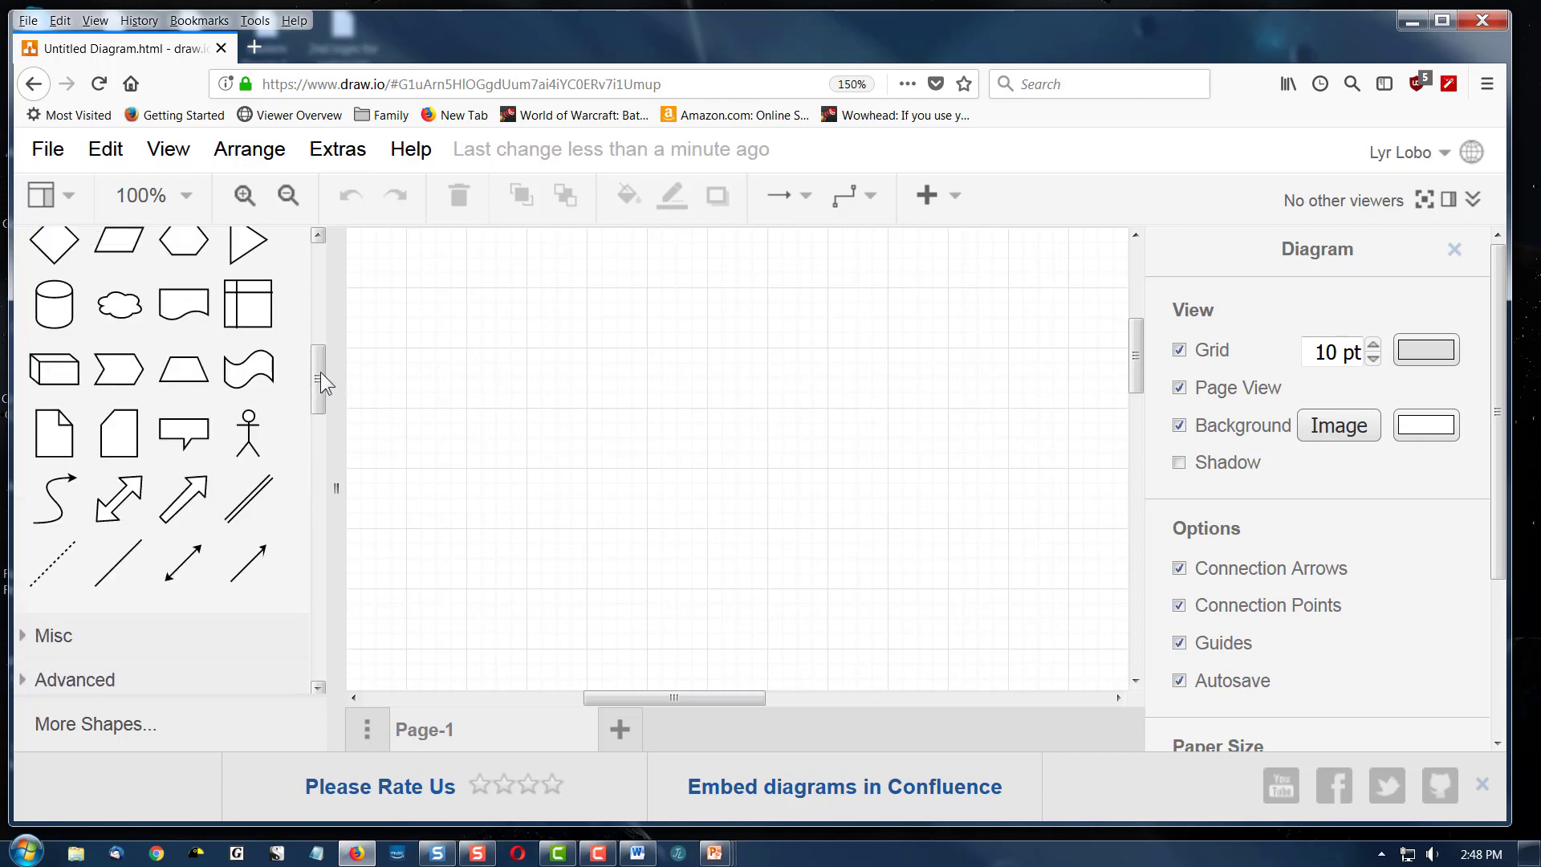
click(64, 730)
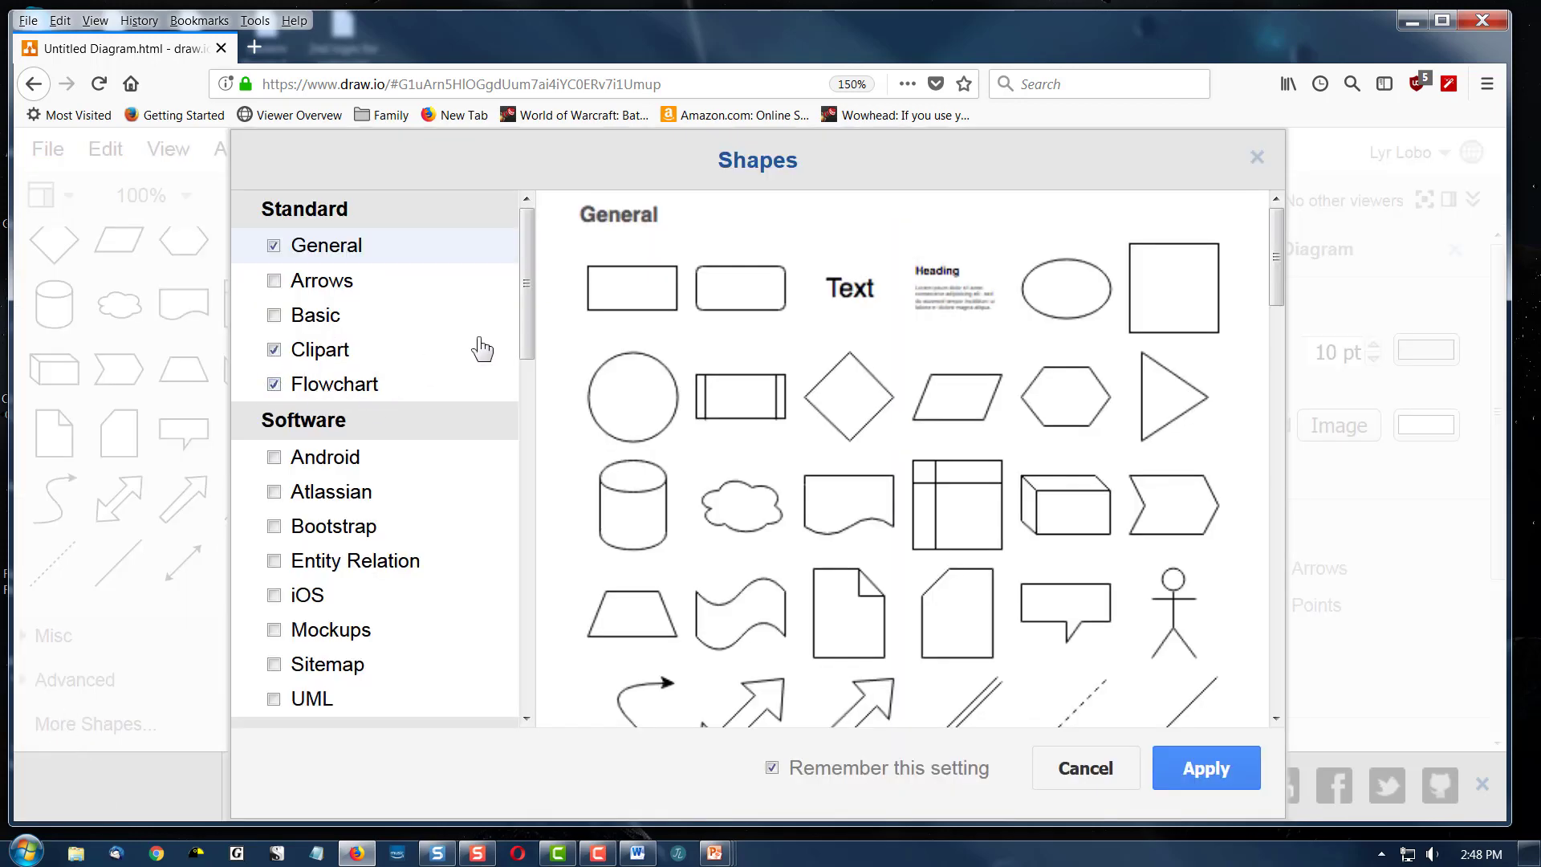
drag(528, 288, 520, 598)
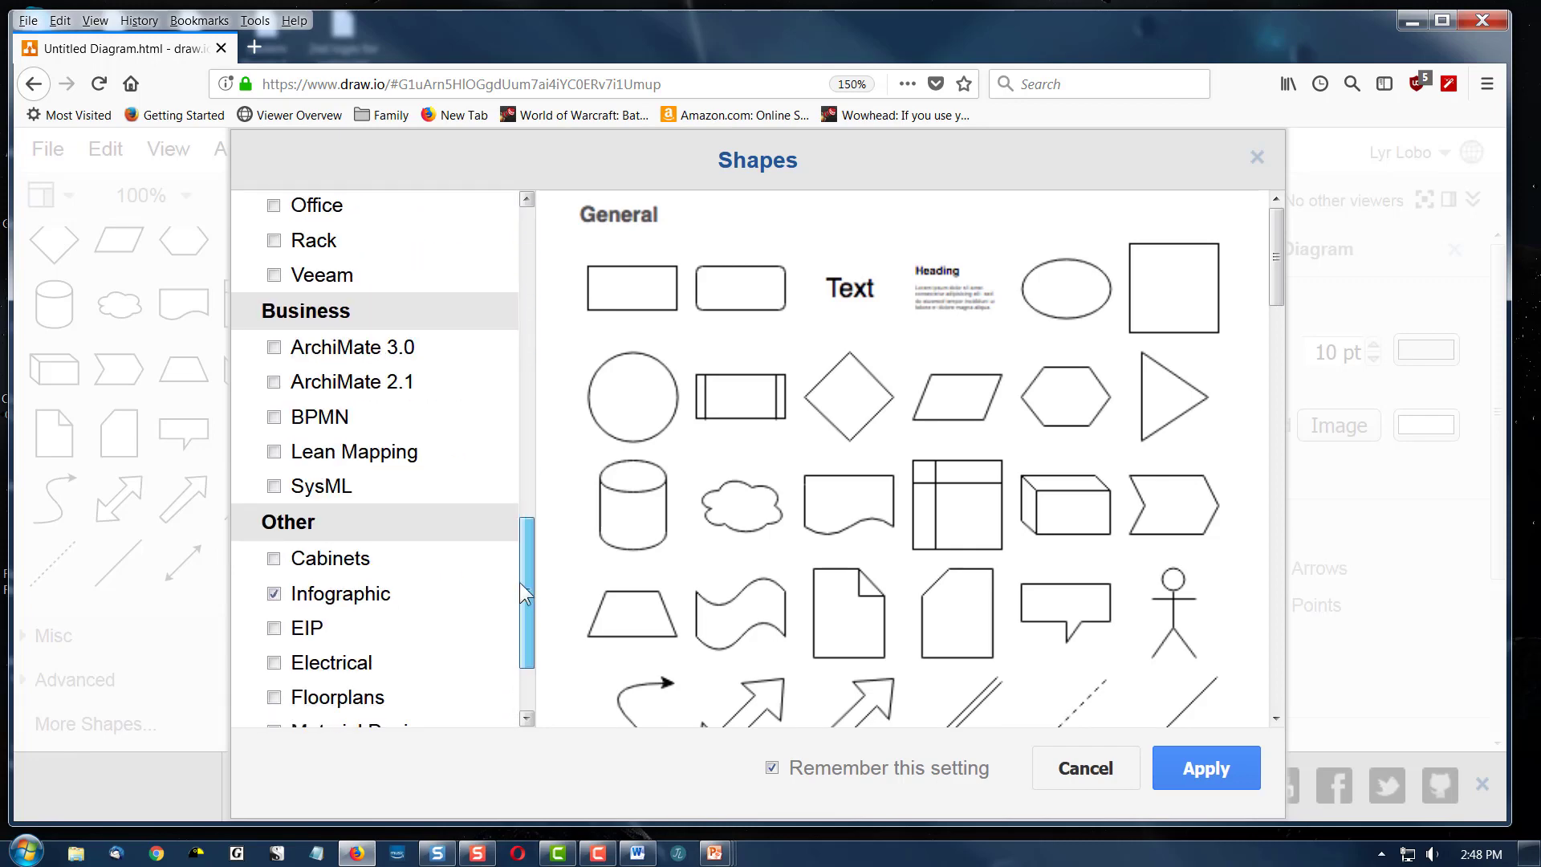
scroll(518, 581, up, 1)
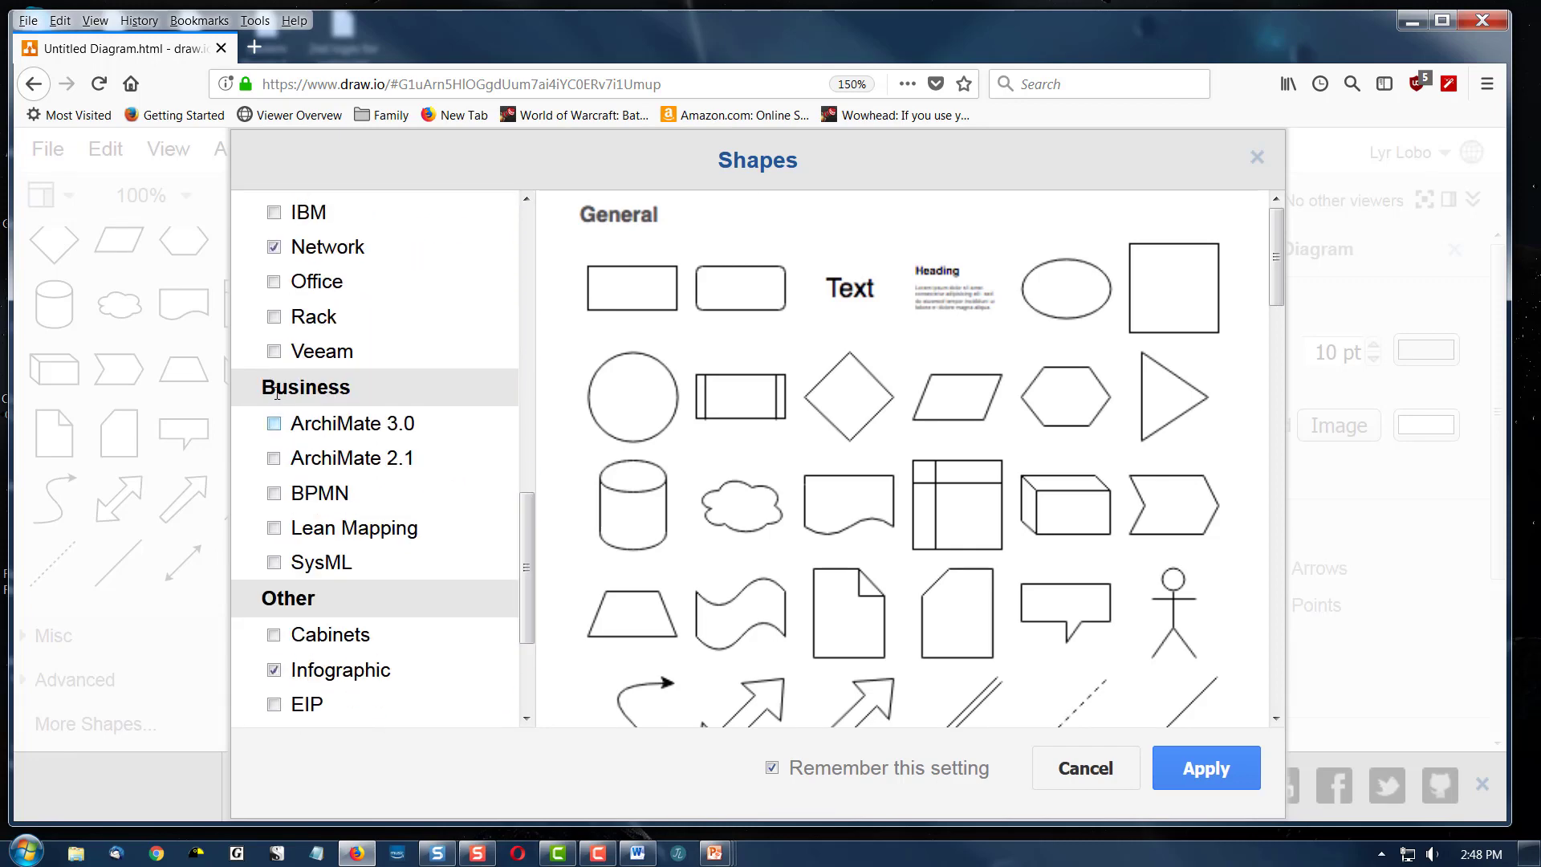
click(345, 671)
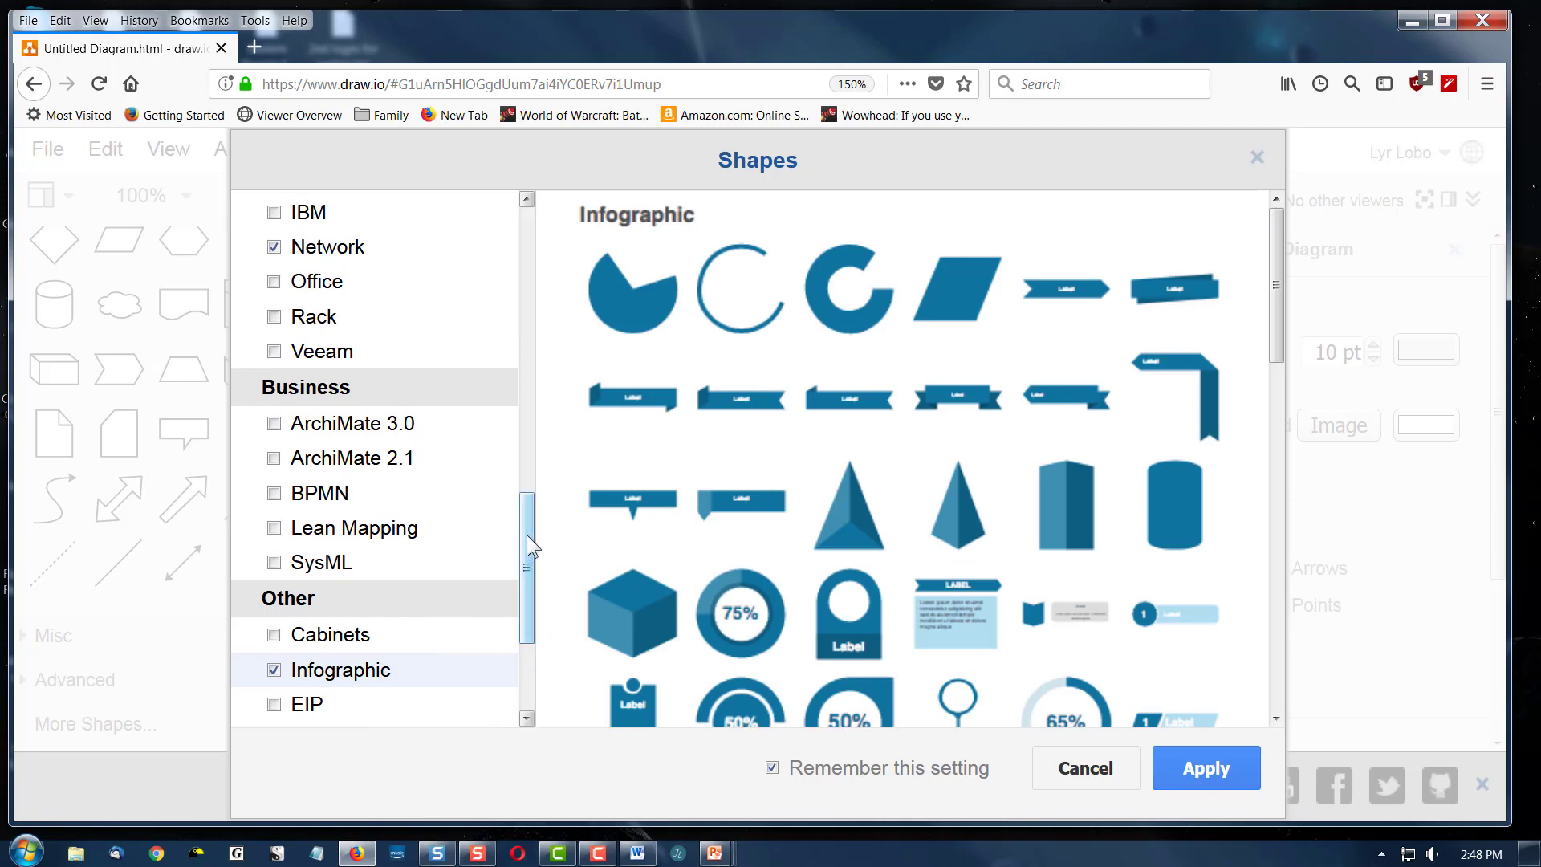
drag(526, 535, 538, 213)
click(338, 386)
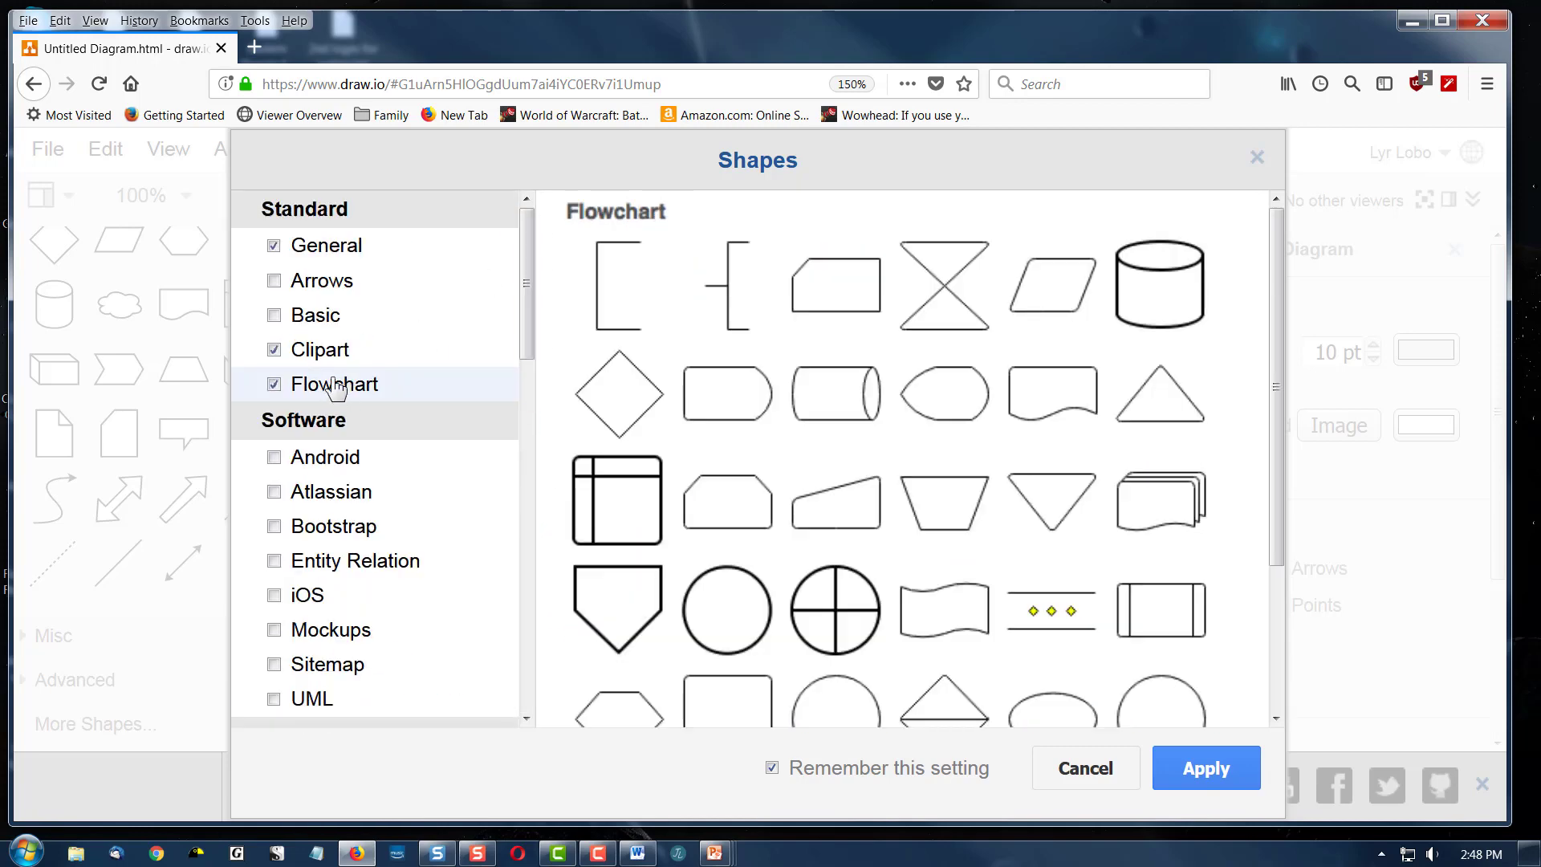
click(349, 251)
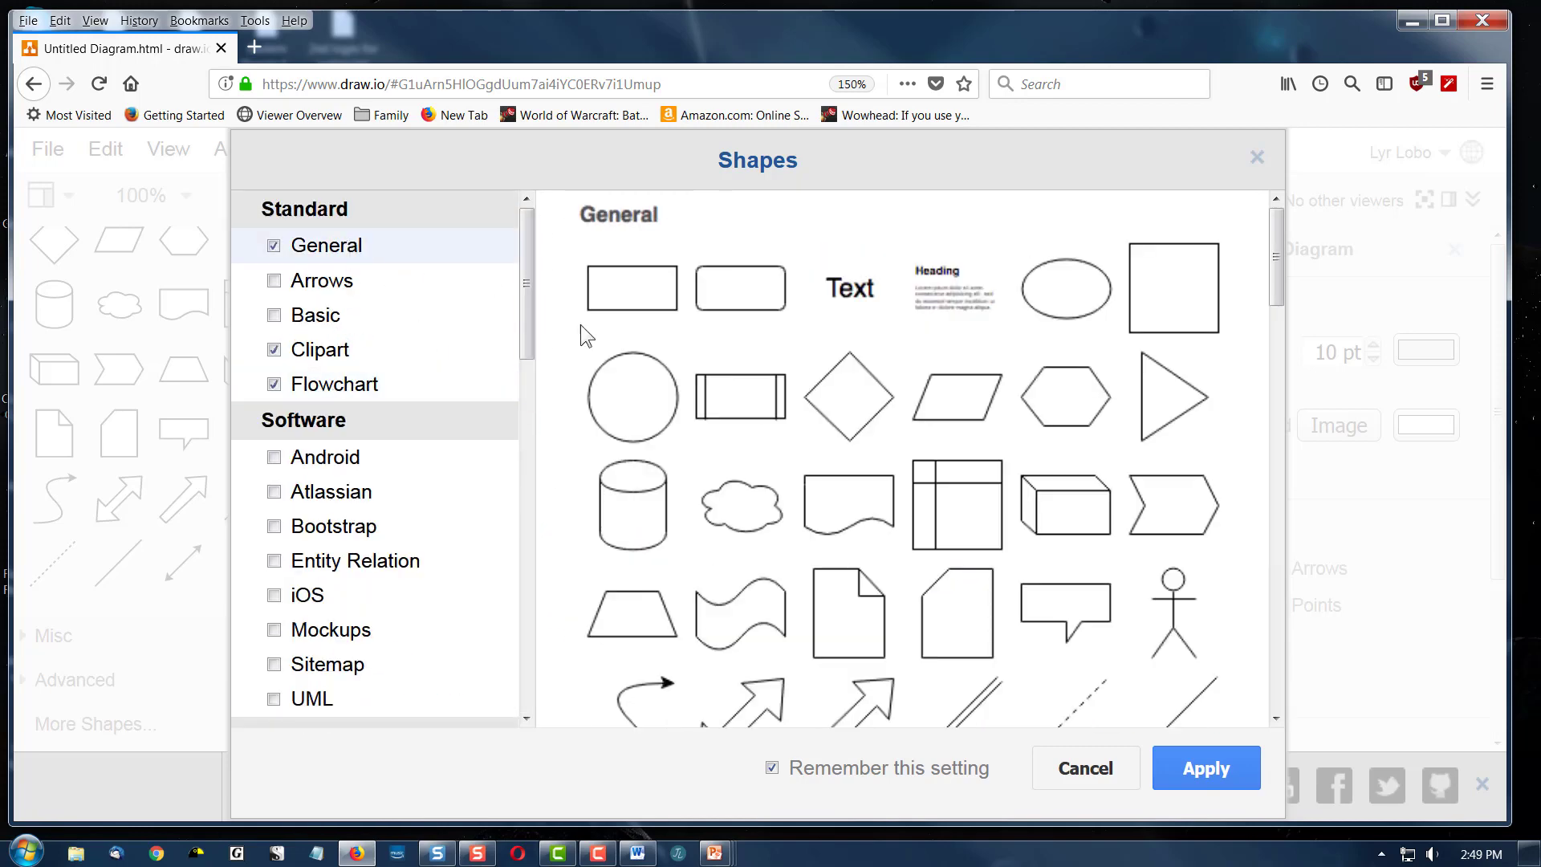
click(1204, 768)
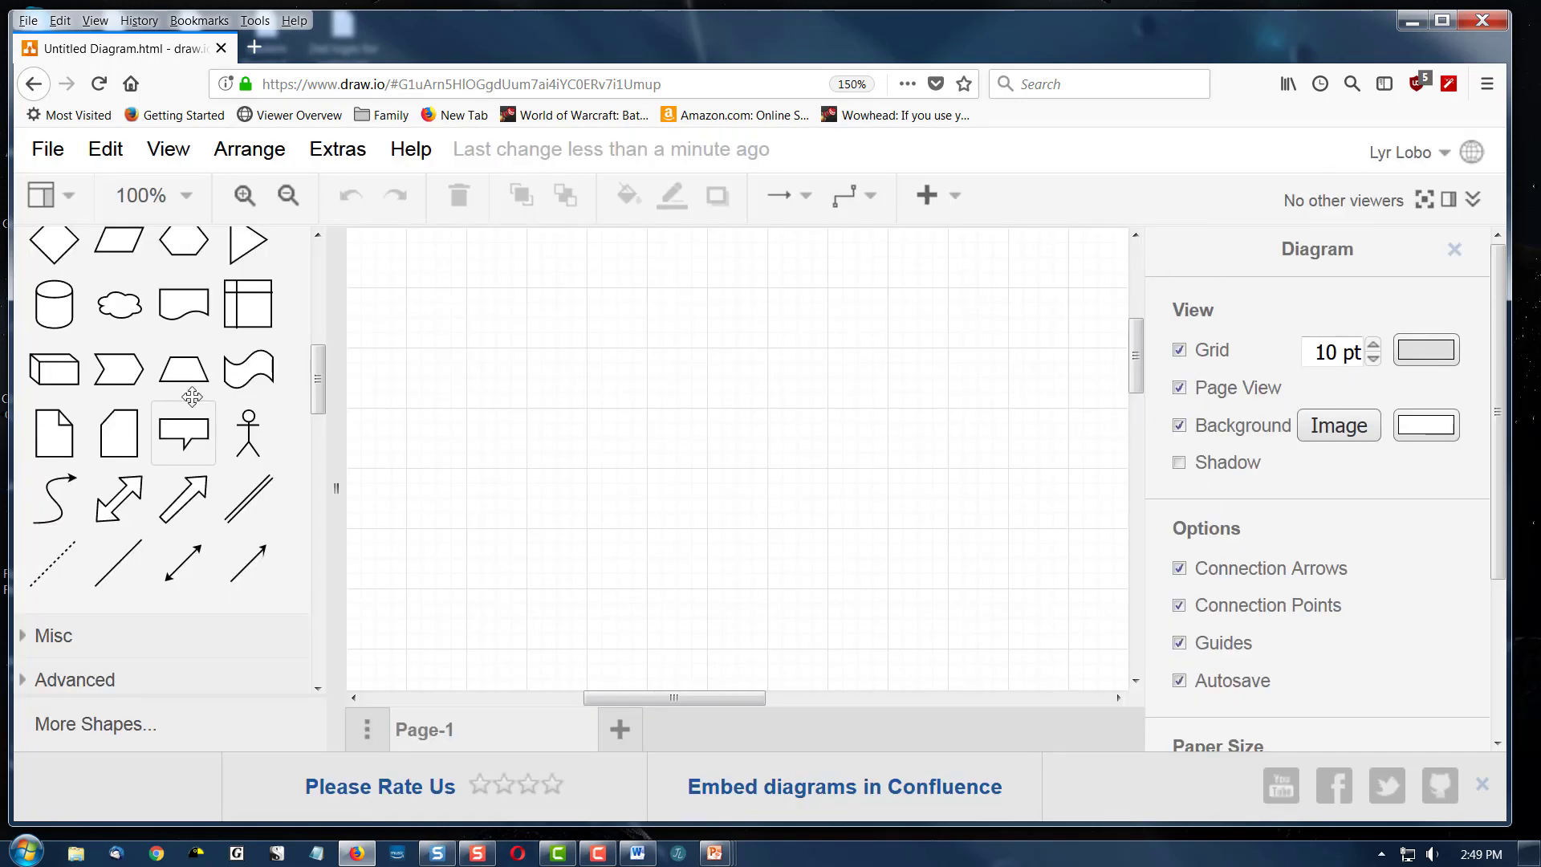
Step: Expand the Flowchart shape library and place a Start circle near the page's upper-left corner
drag(311, 365, 102, 409)
click(102, 402)
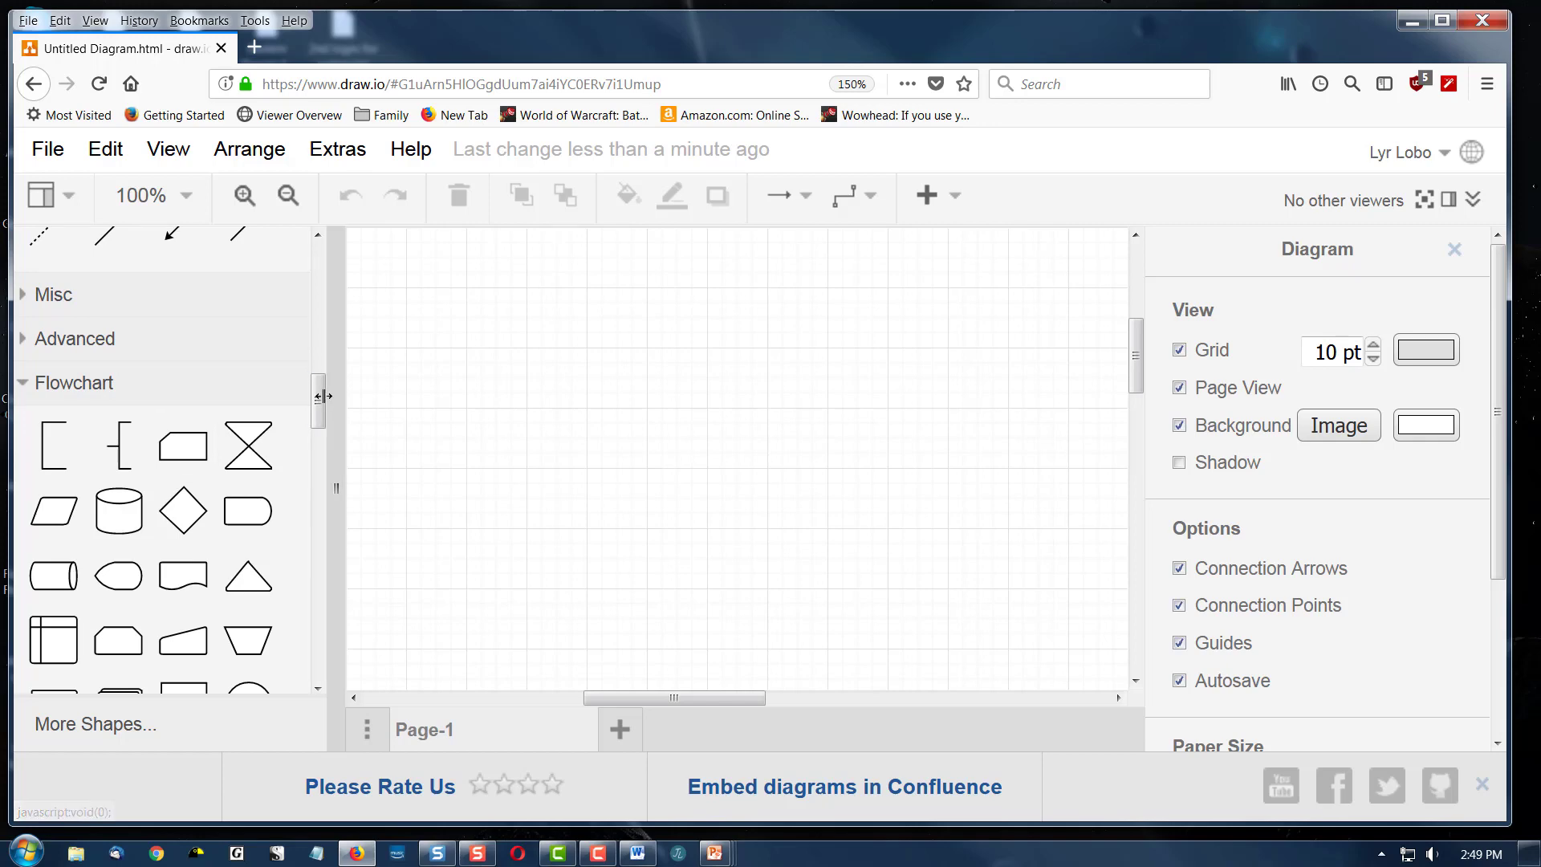
drag(317, 398, 317, 443)
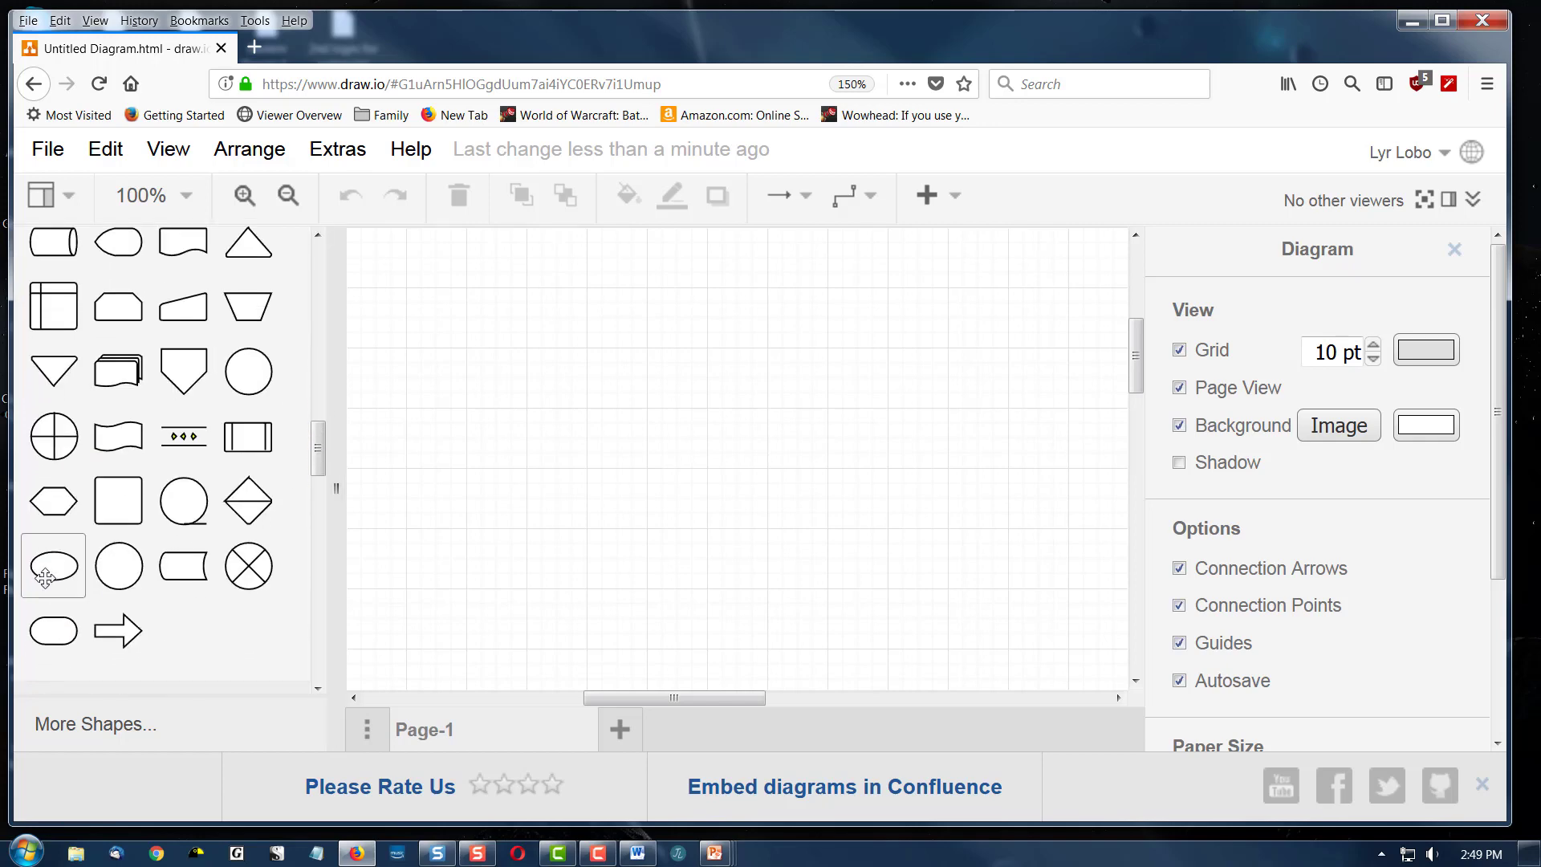
mouse_move(48, 572)
mouse_move(117, 580)
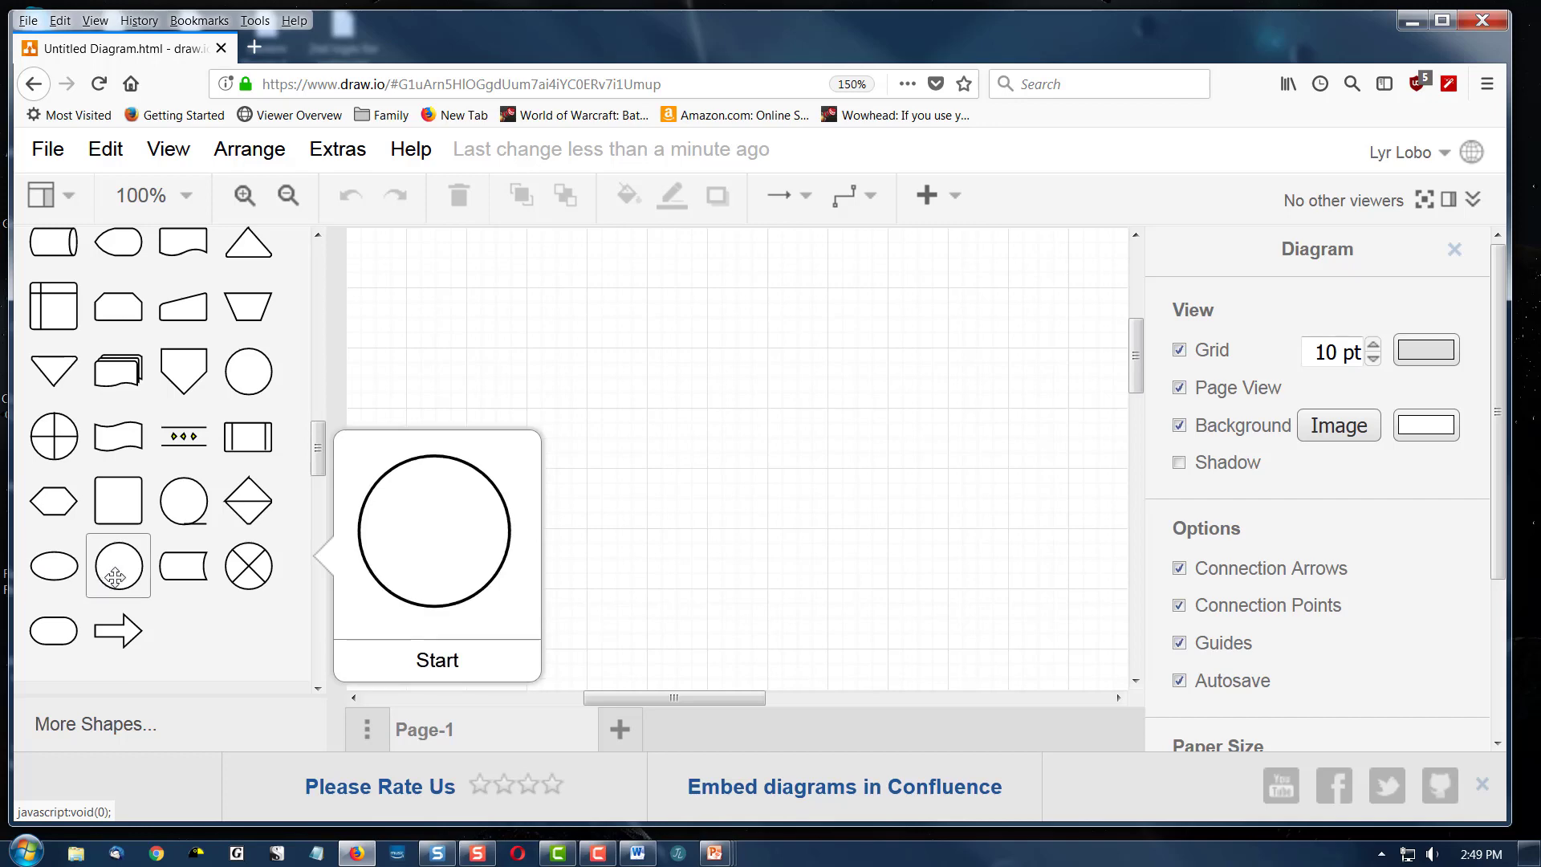
click(115, 576)
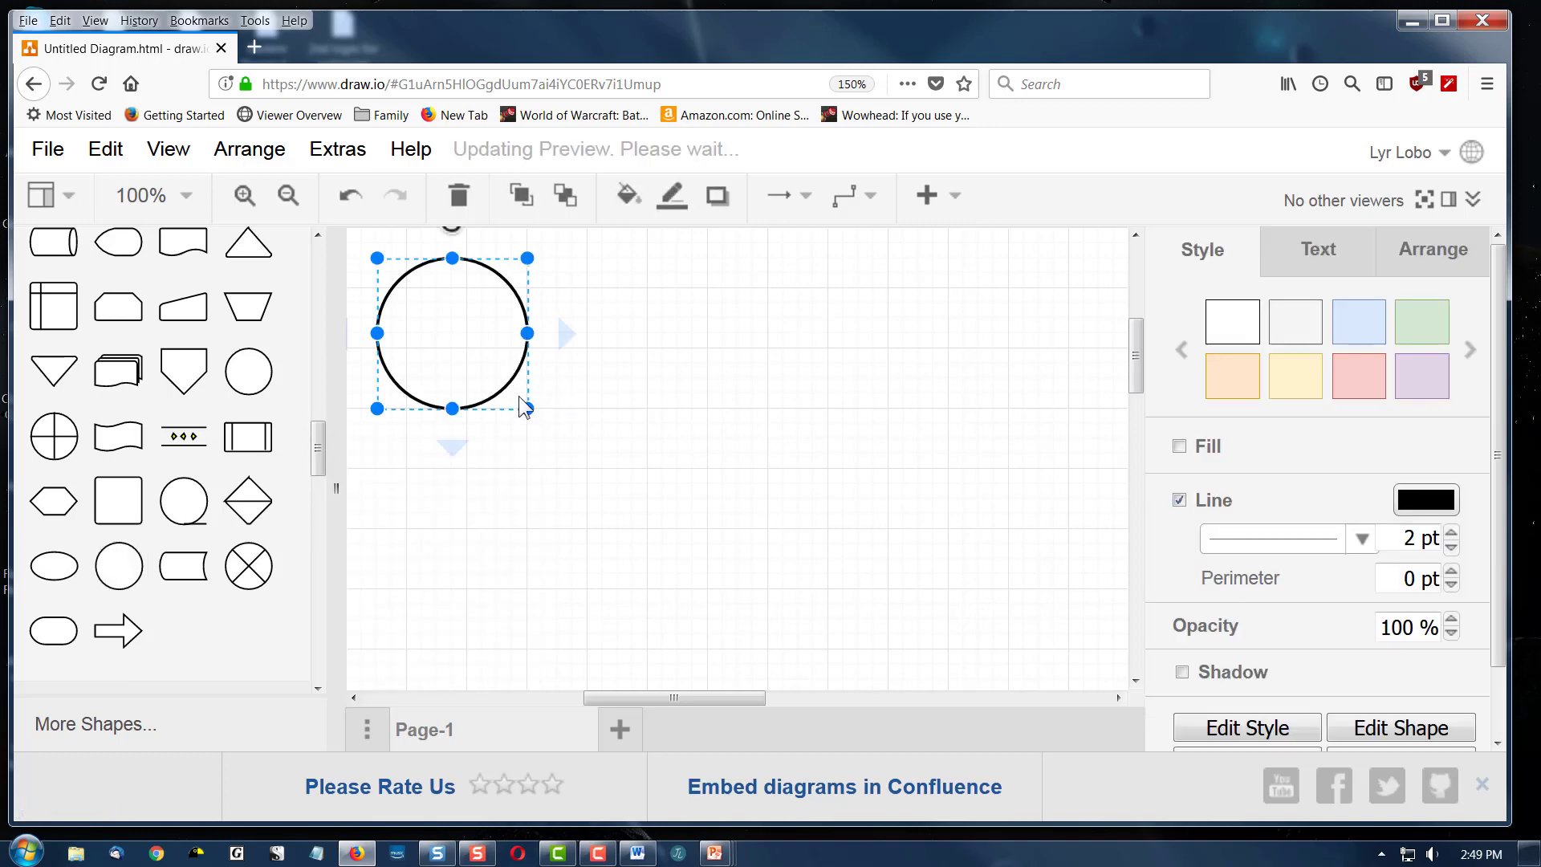
drag(477, 319, 538, 321)
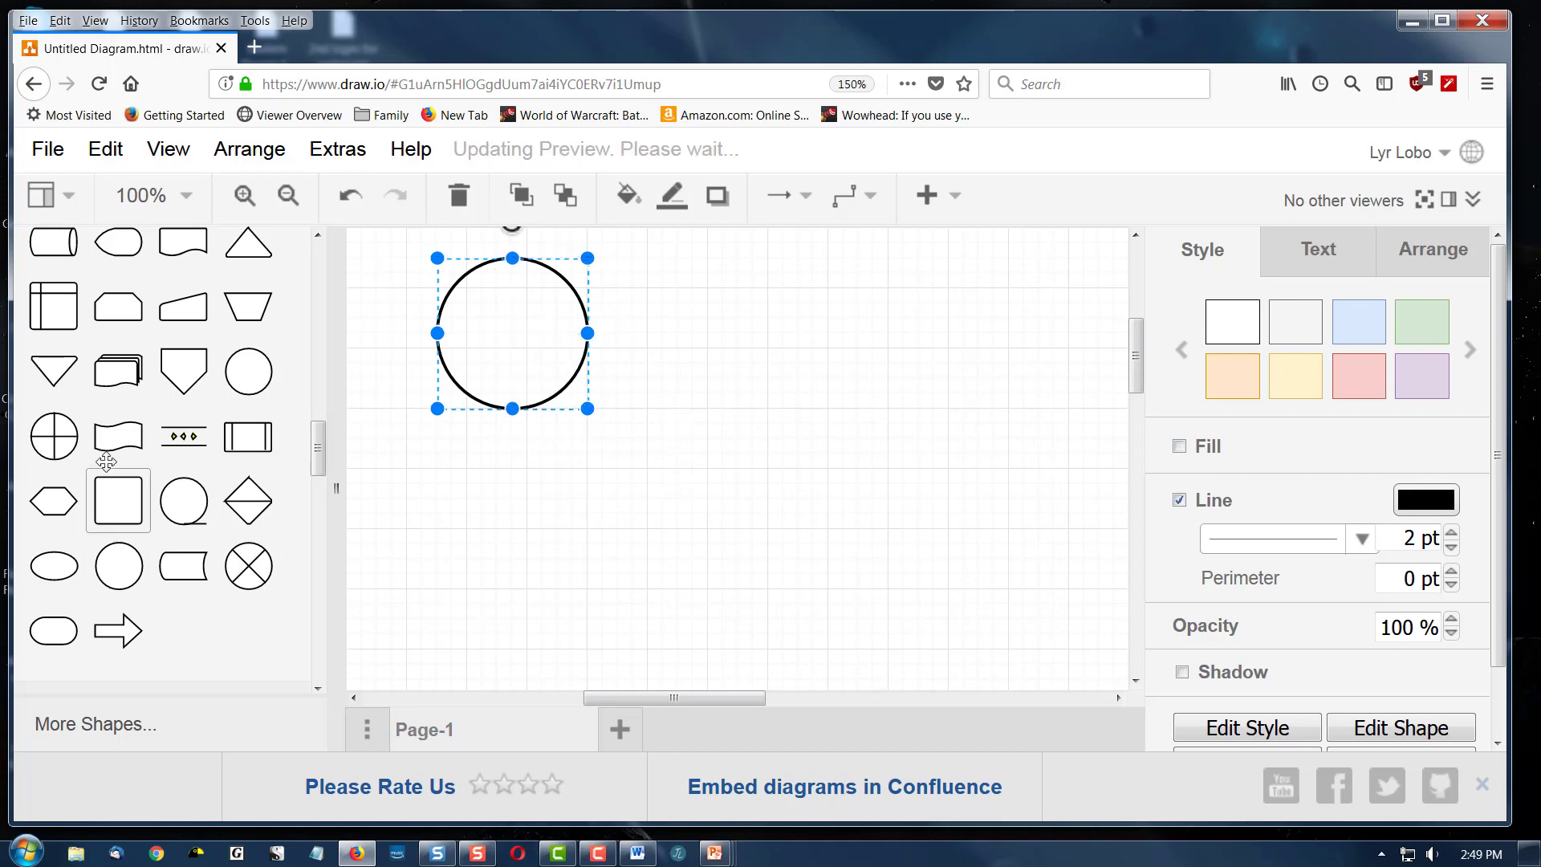
Step: Add a rounded flowchart square centred below the Start circle and label it "Declare Variables" on two lines
click(121, 510)
drag(520, 516, 512, 573)
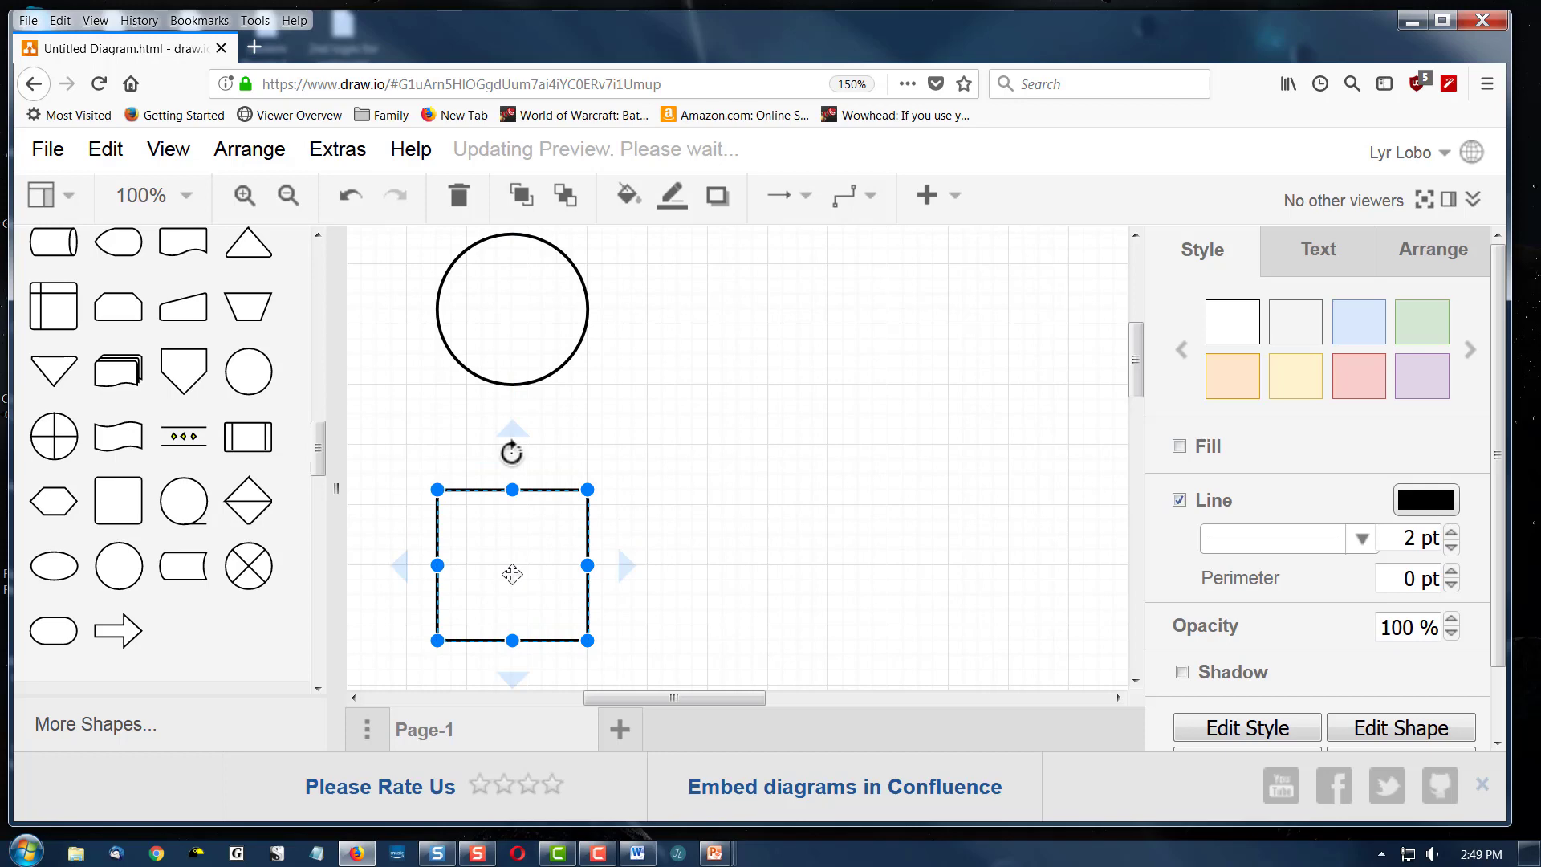
double_click(512, 574)
text(Declare)
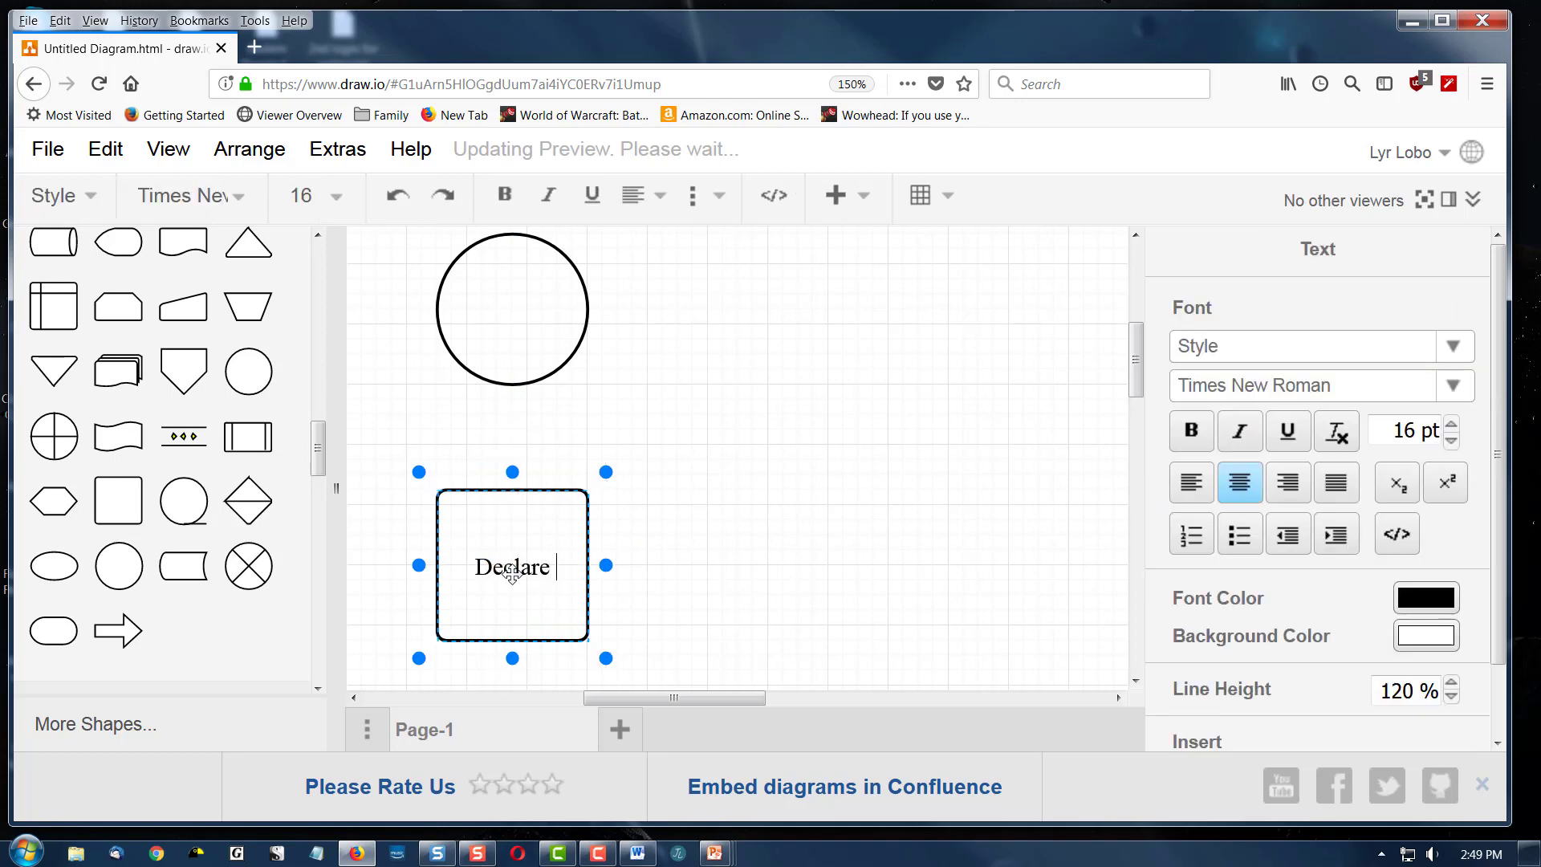
key(Return)
text(Variables)
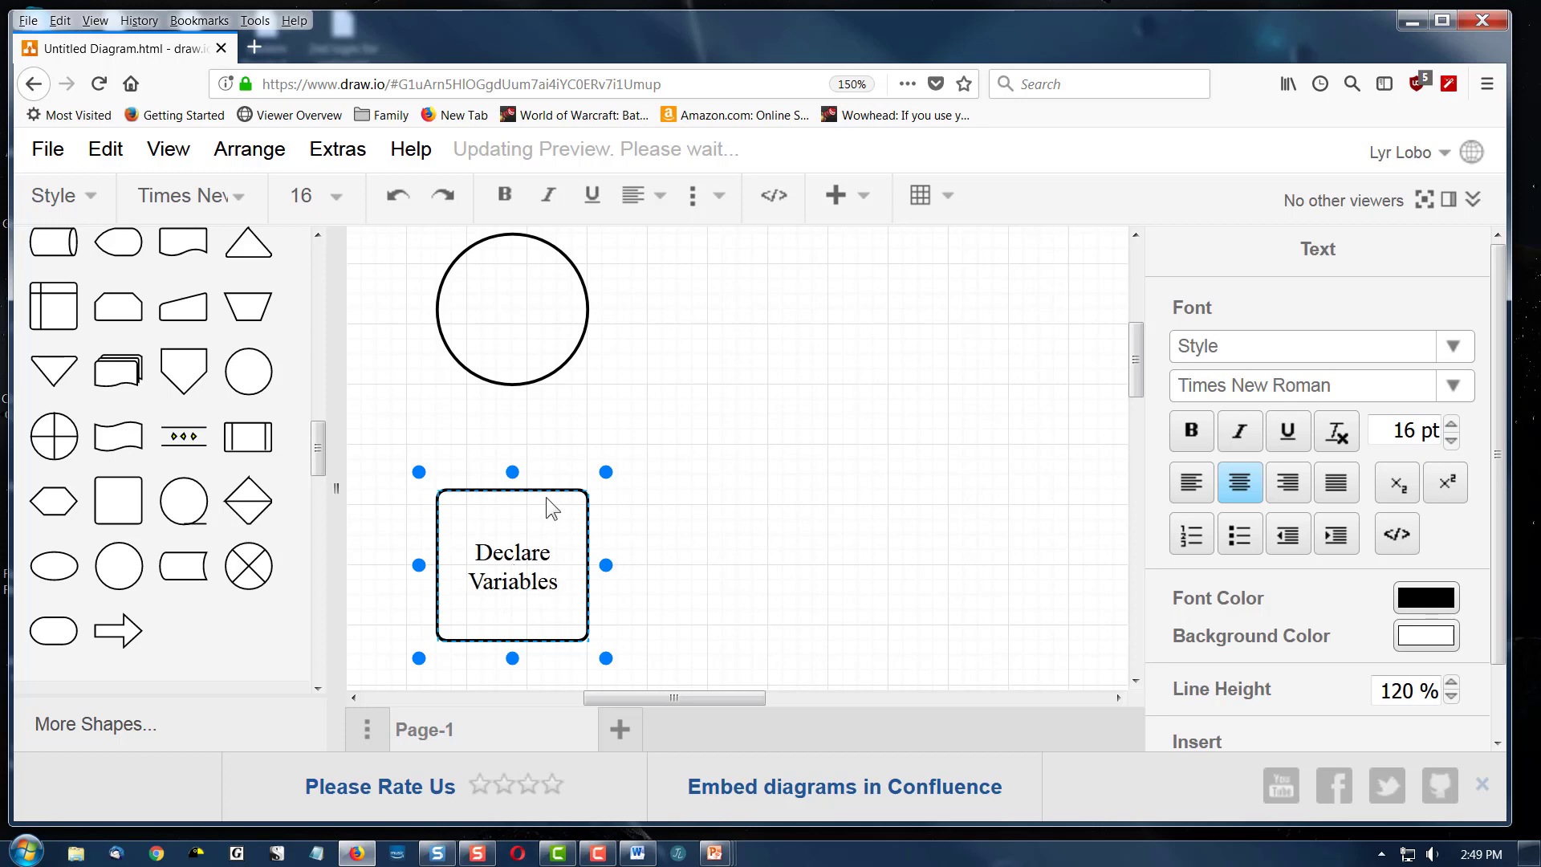
Step: Add a parallelogram from the General shapes and position it centred below the Declare Variables square, leaving a gap
scroll(727, 532, down, 3)
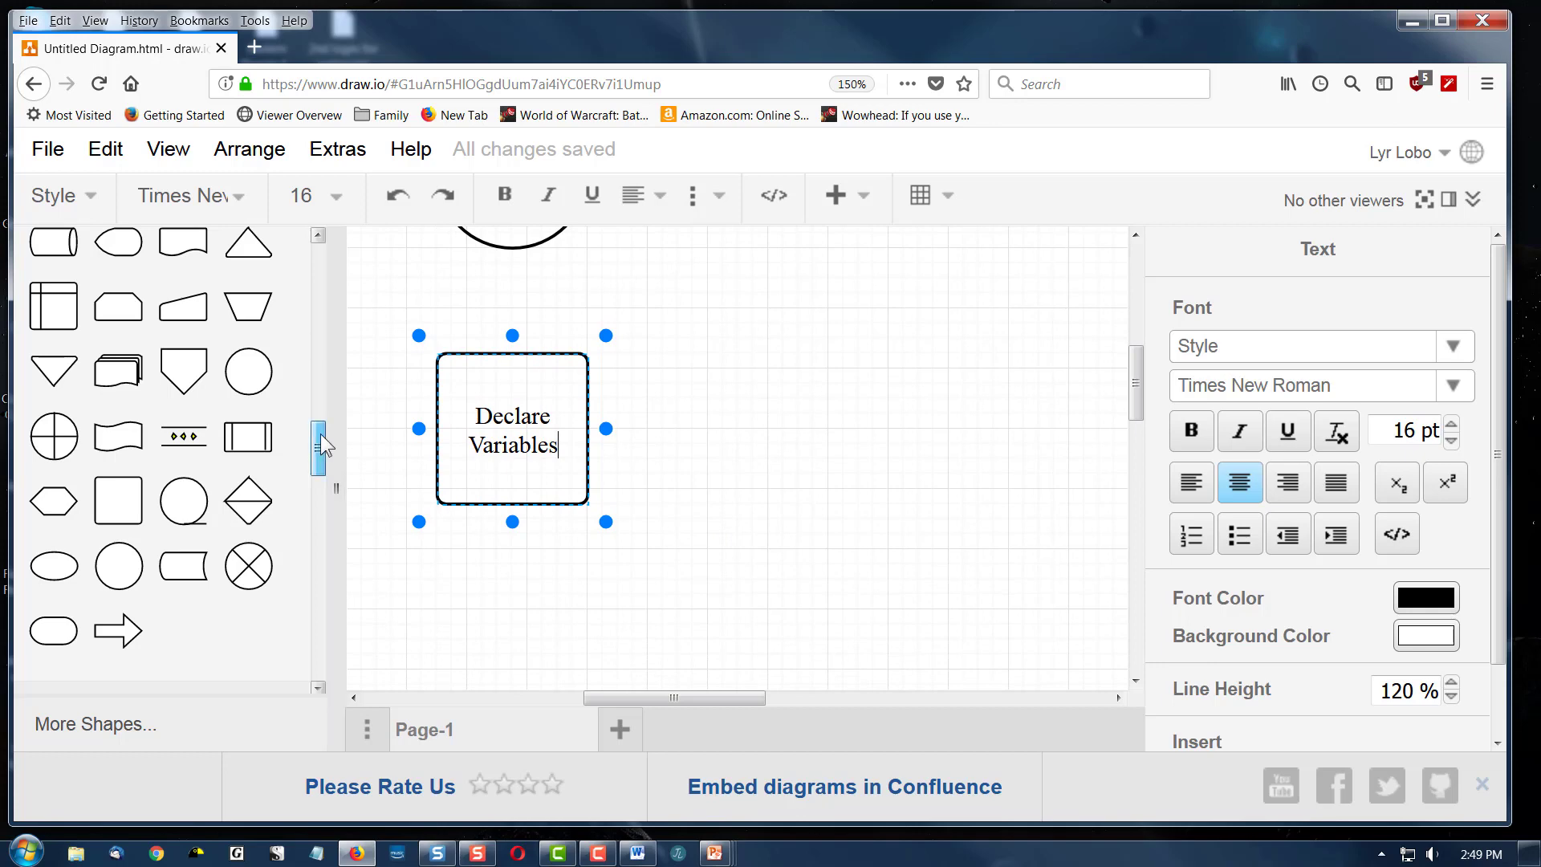
drag(320, 433, 330, 314)
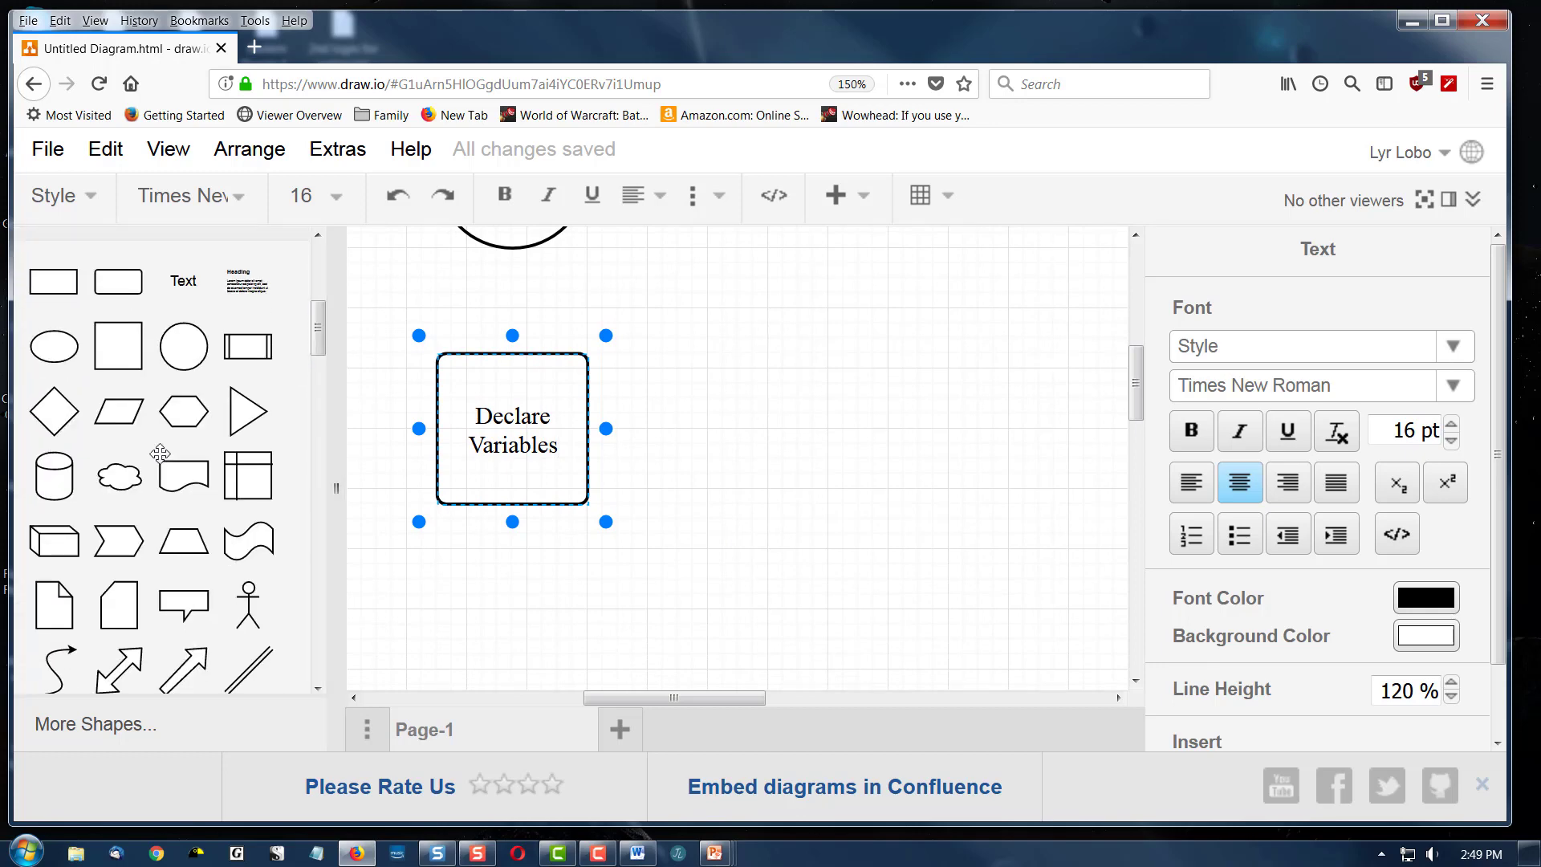
click(119, 417)
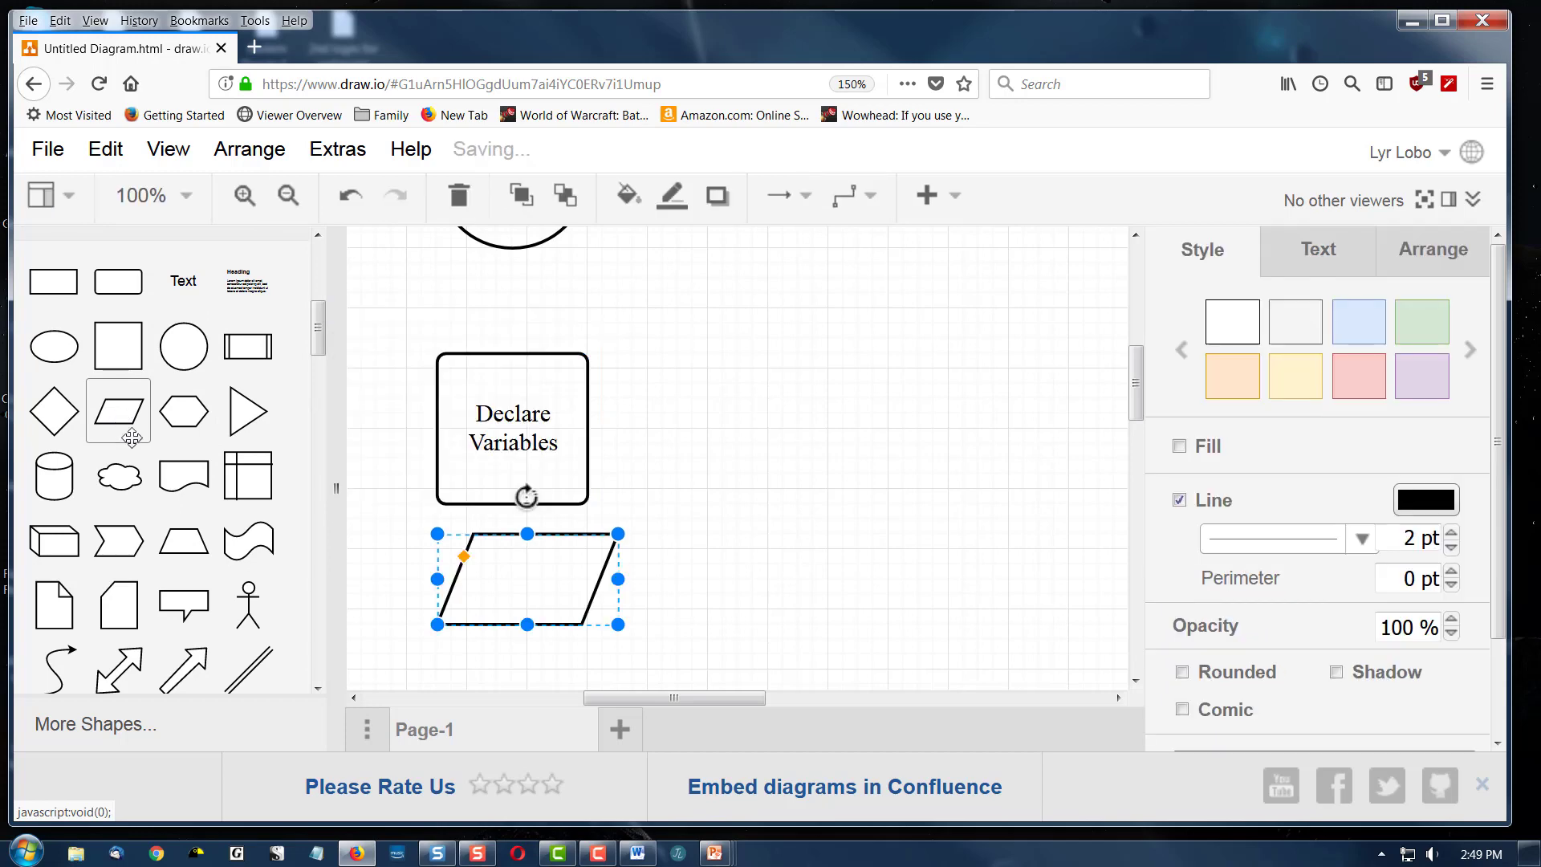
drag(503, 592, 484, 653)
scroll(700, 524, down, 1)
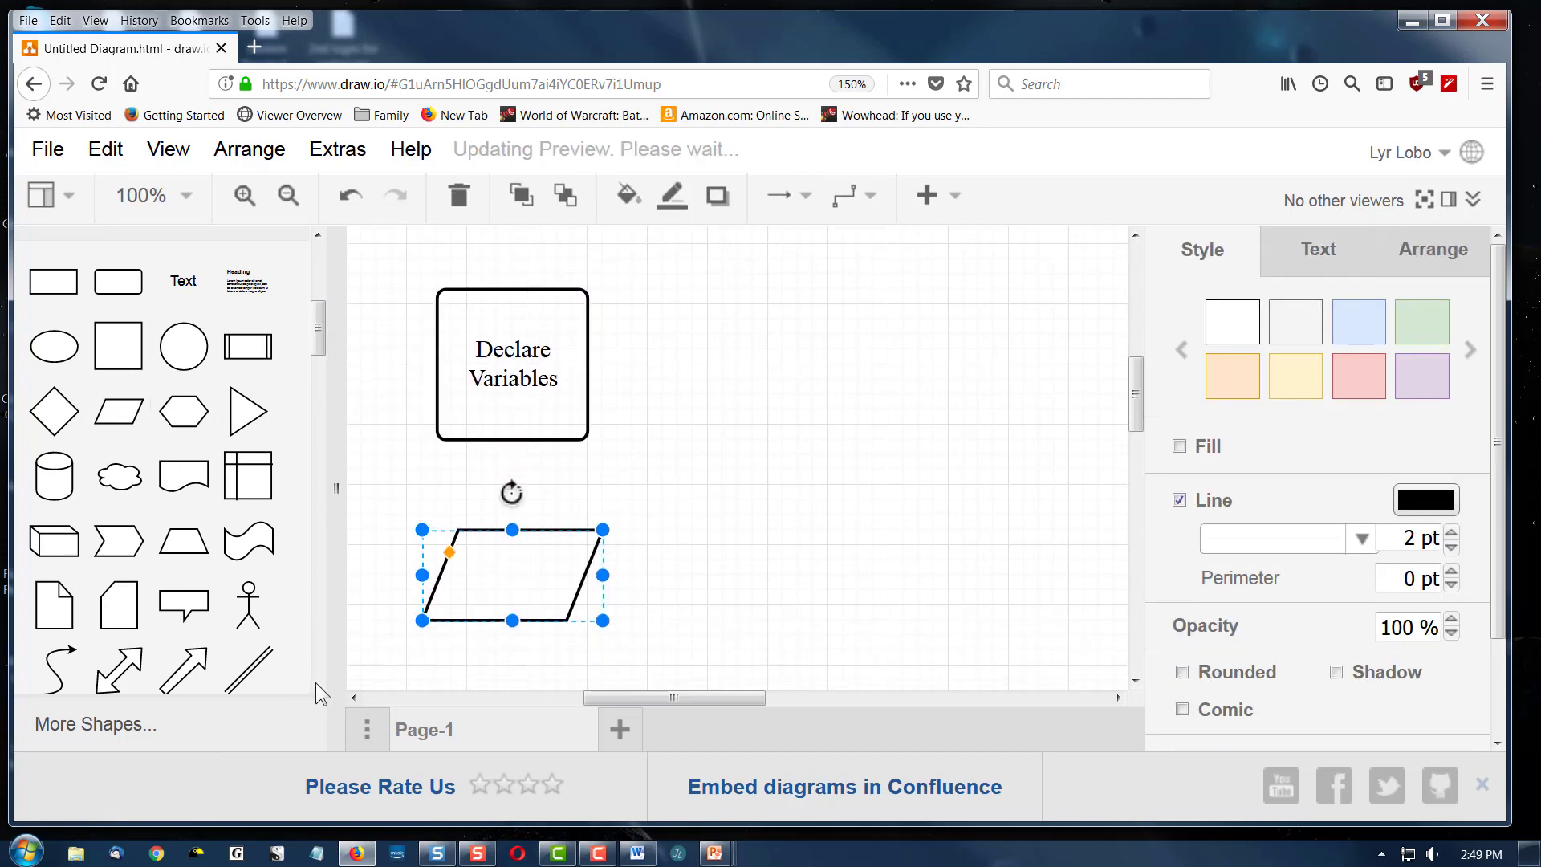
drag(520, 590, 516, 608)
scroll(753, 608, down, 1)
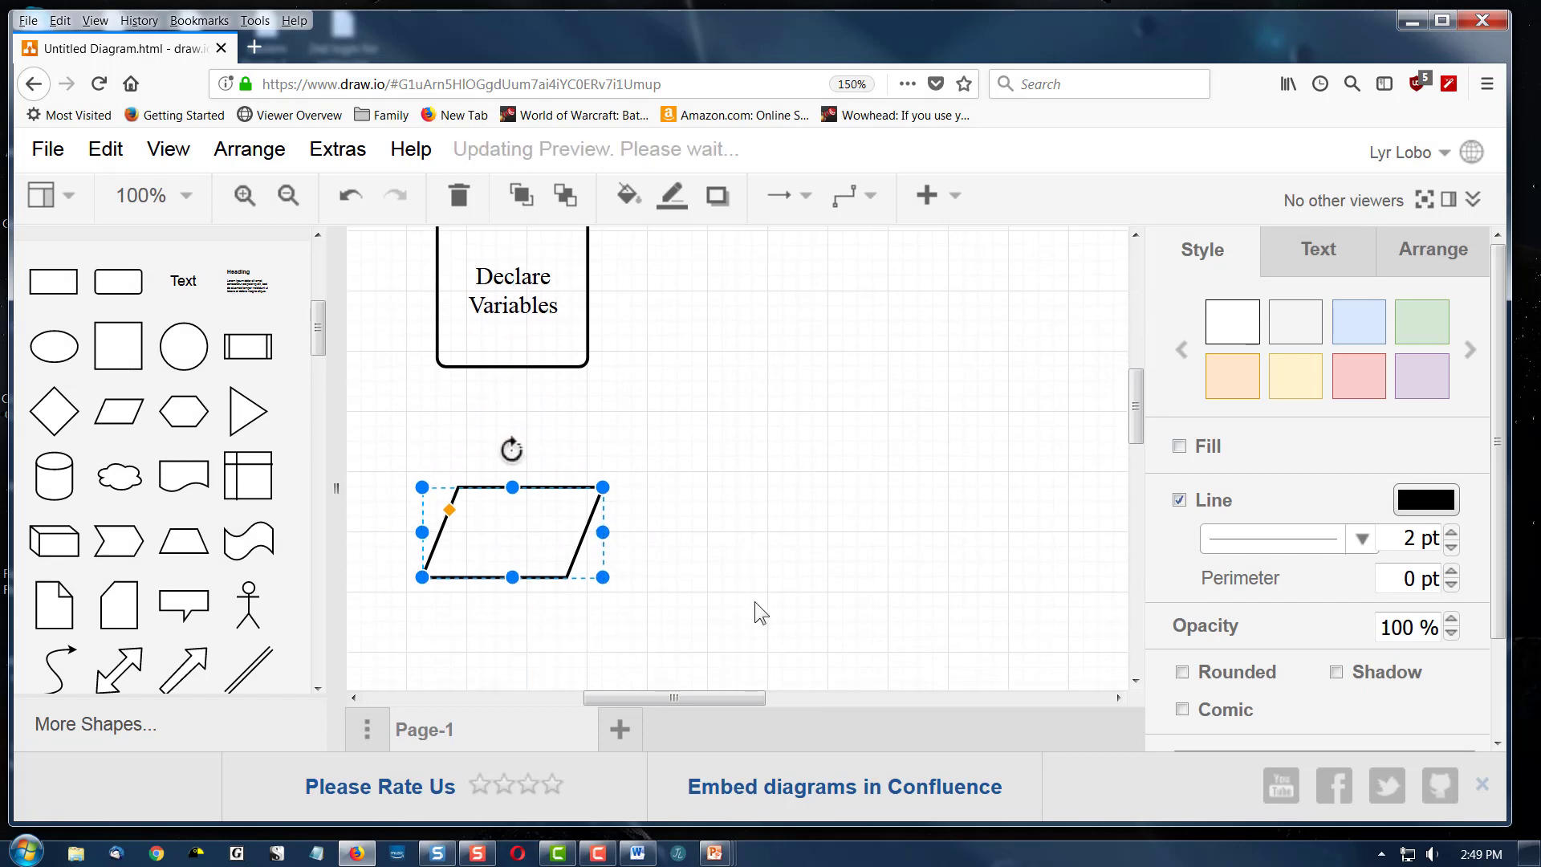
Step: Label the parallelogram "Input"
scroll(756, 603, down, 1)
text(INput)
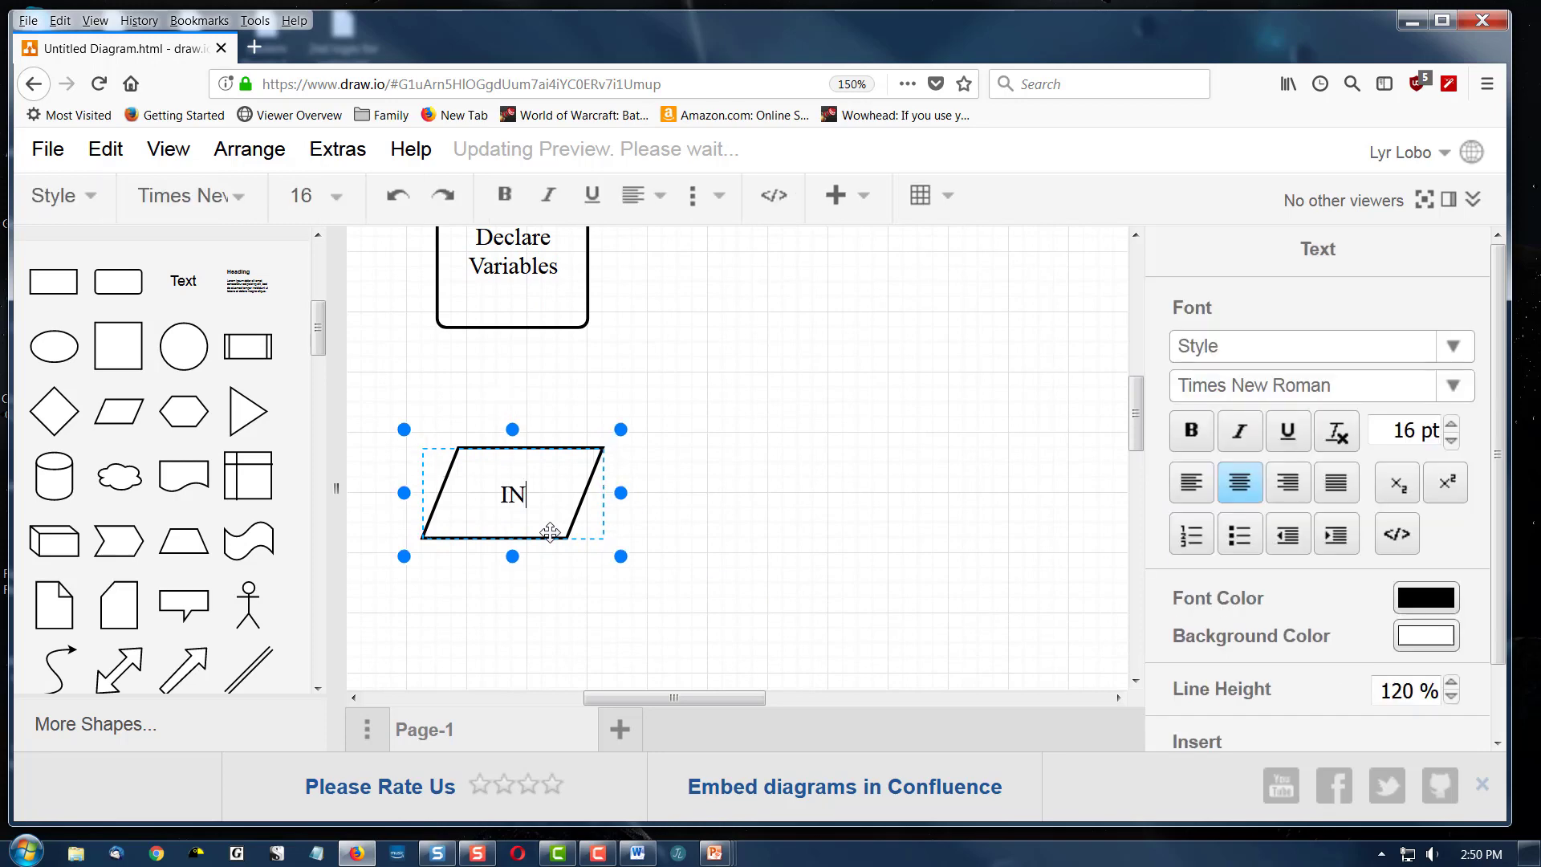
key(BackSpace)
key(BackSpace)
text(ut)
key(Escape)
Step: Add a General rectangle centred below the Input parallelogram with a gap and label it "Calculate"
scroll(686, 557, down, 1)
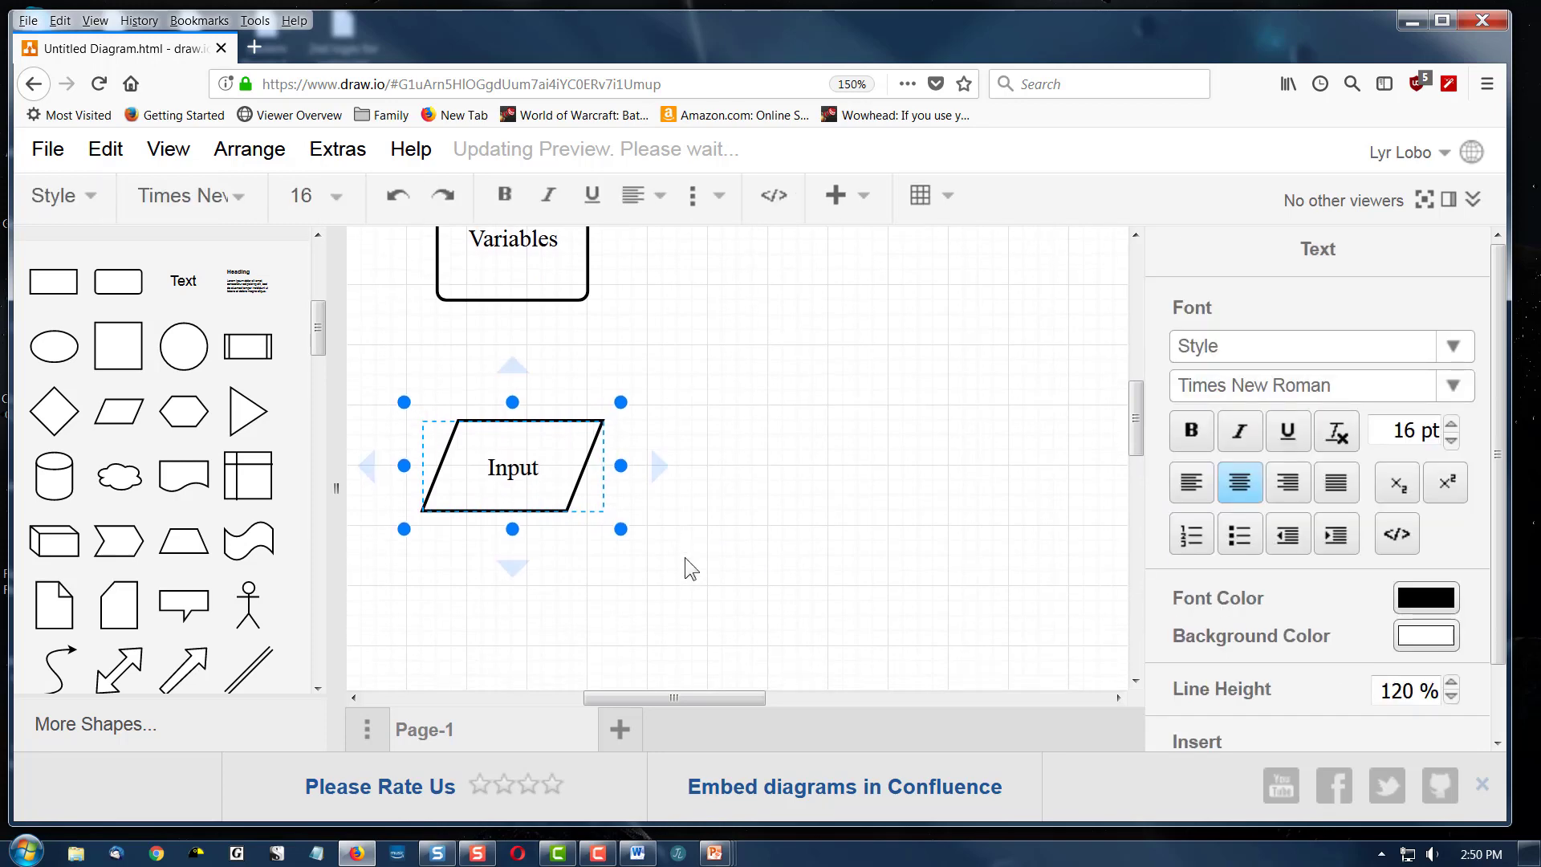
scroll(695, 560, down, 2)
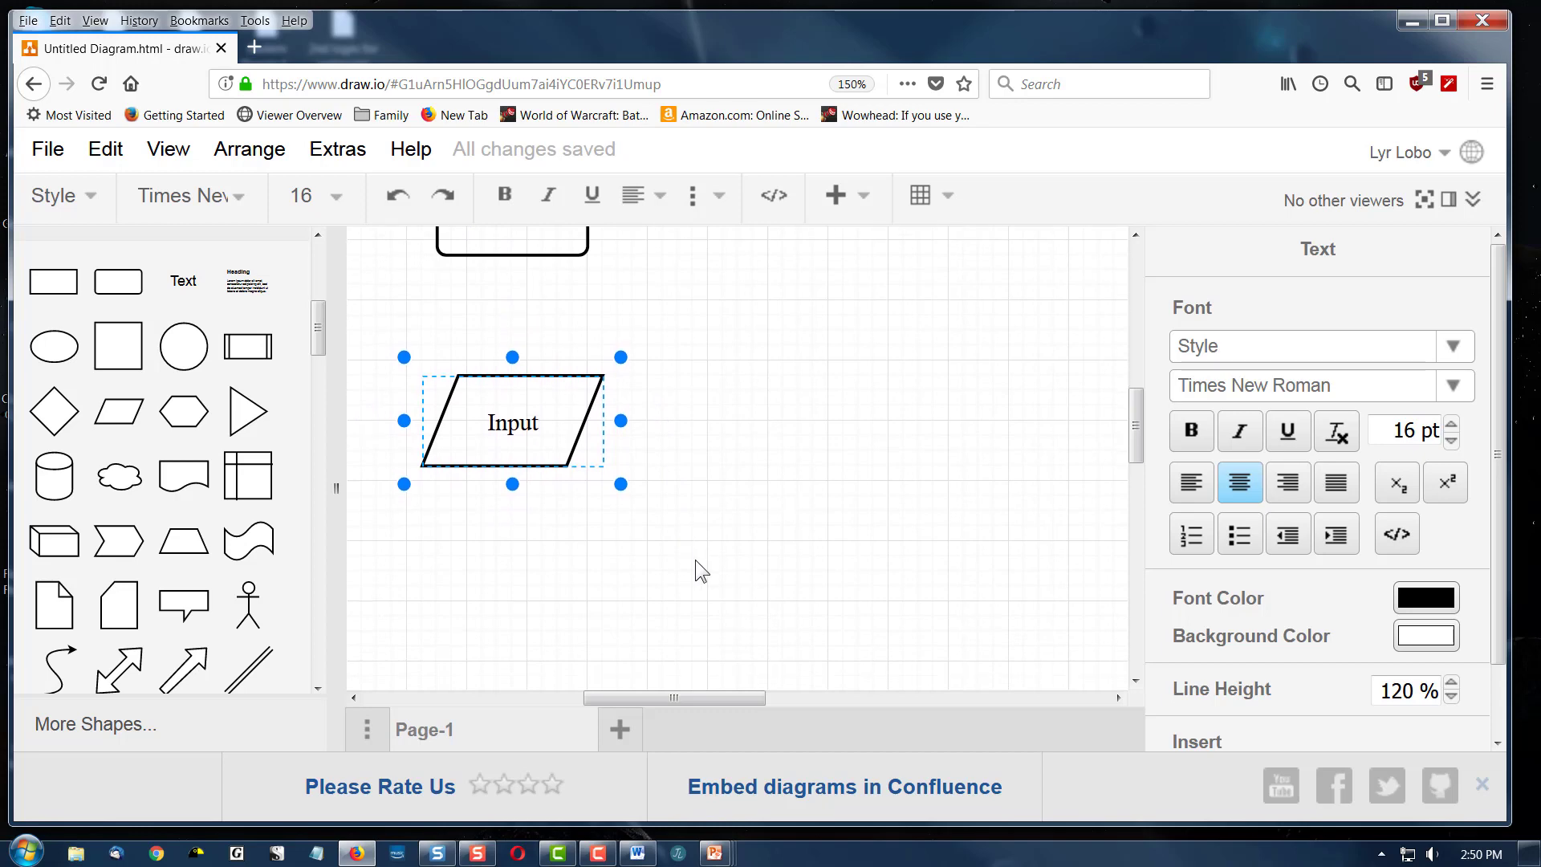
scroll(695, 560, down, 1)
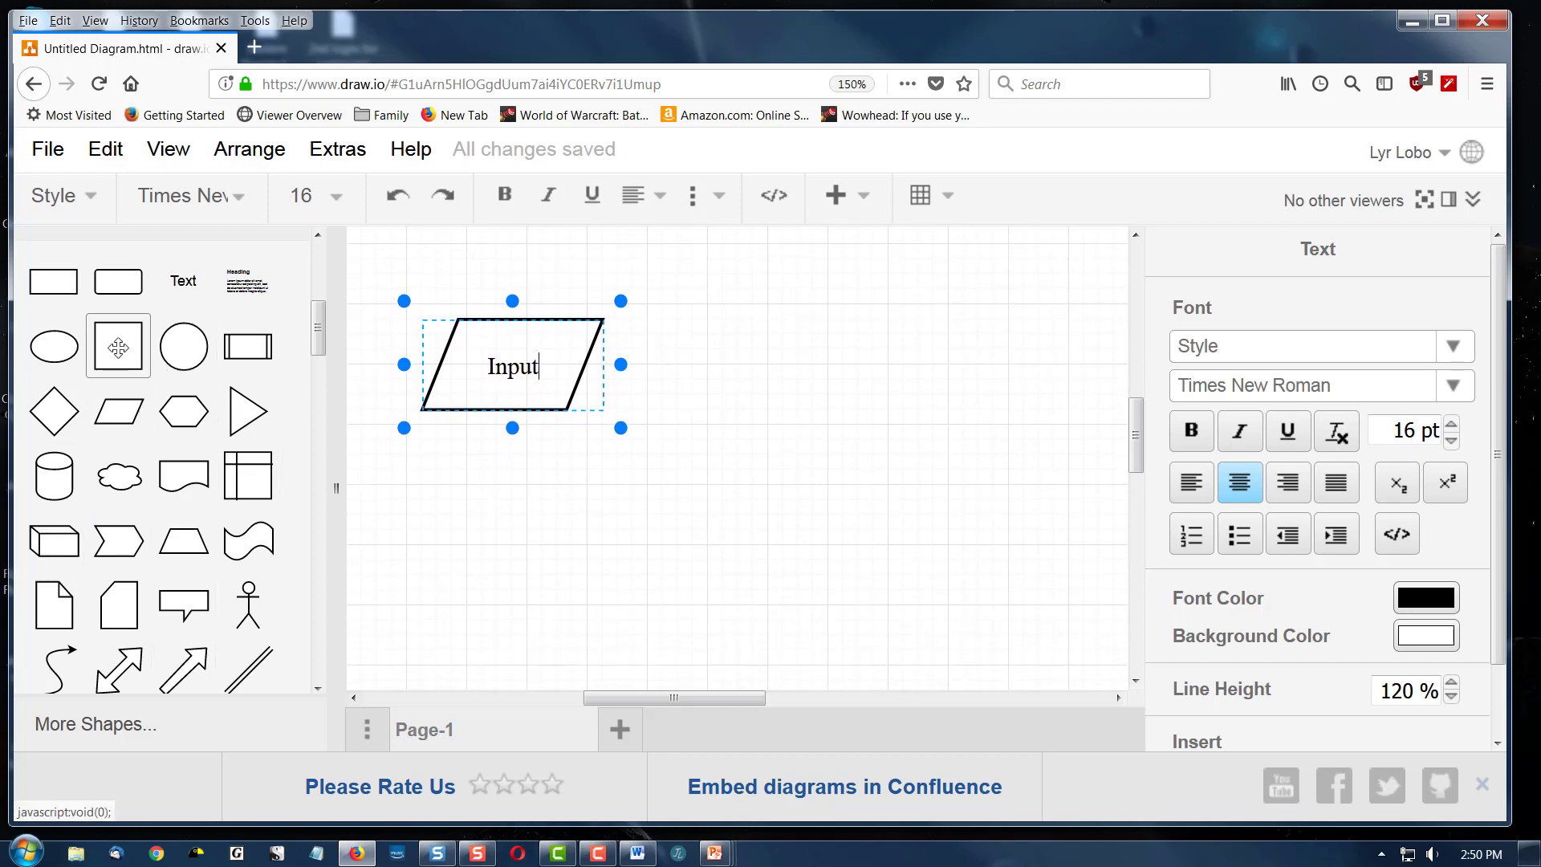
mouse_move(119, 348)
scroll(254, 417, up, 3)
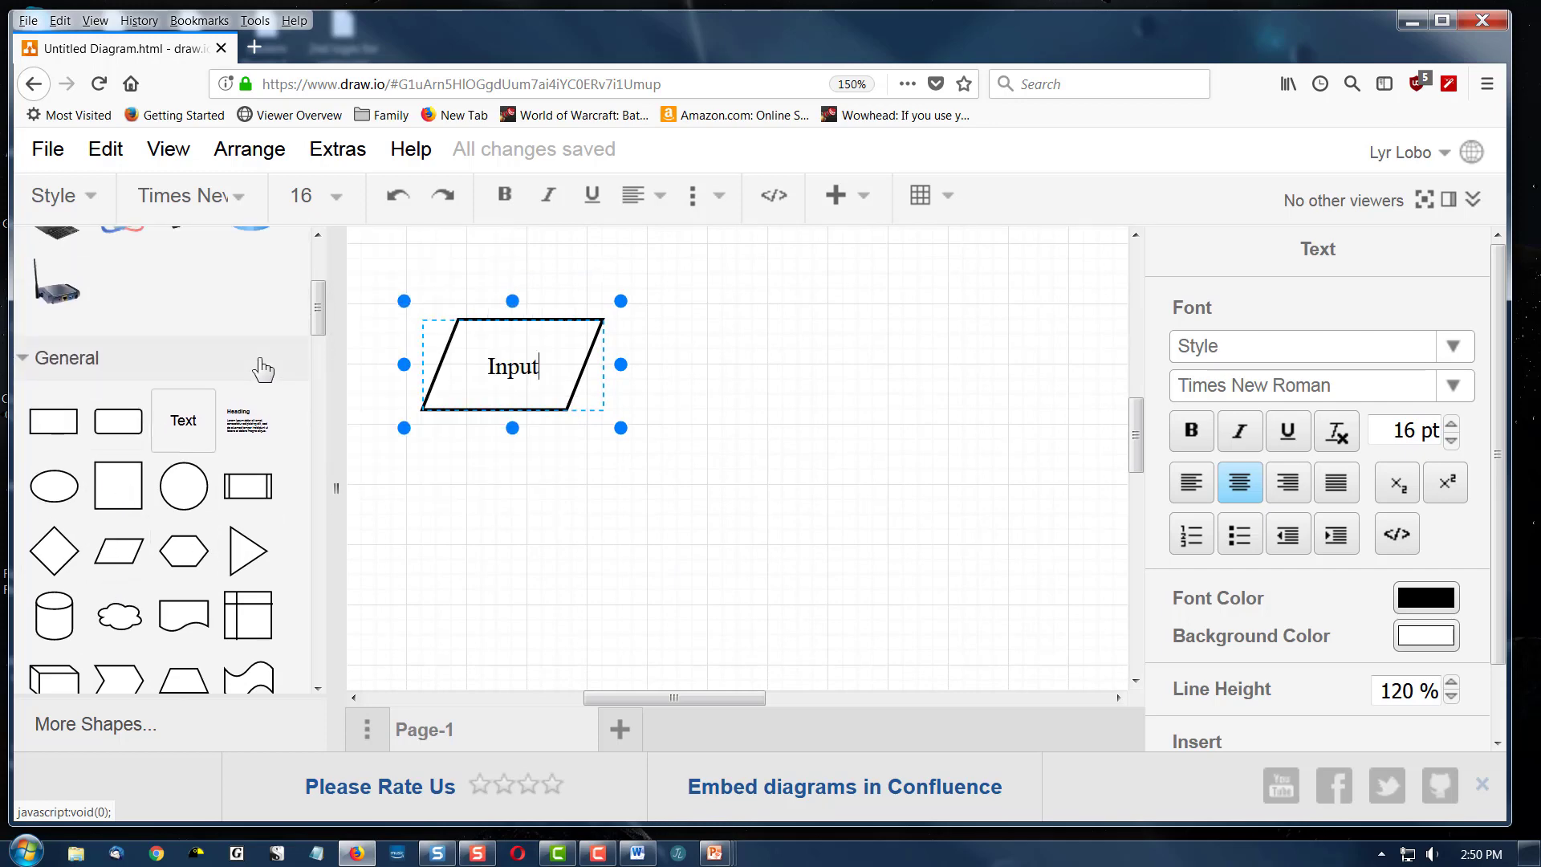
click(53, 421)
drag(525, 531, 518, 612)
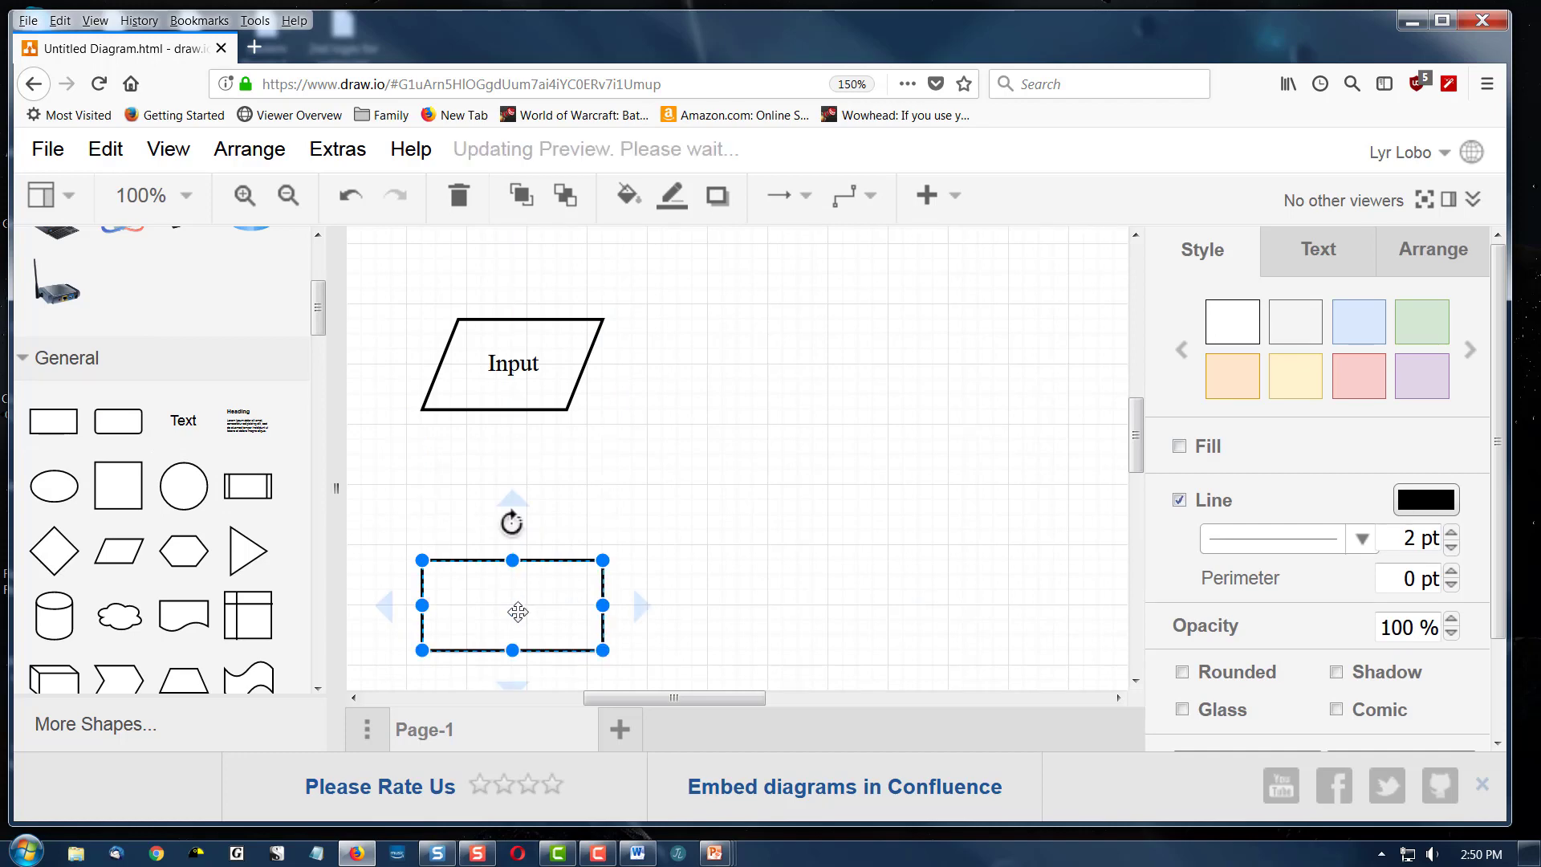
double_click(518, 612)
text(Calculate)
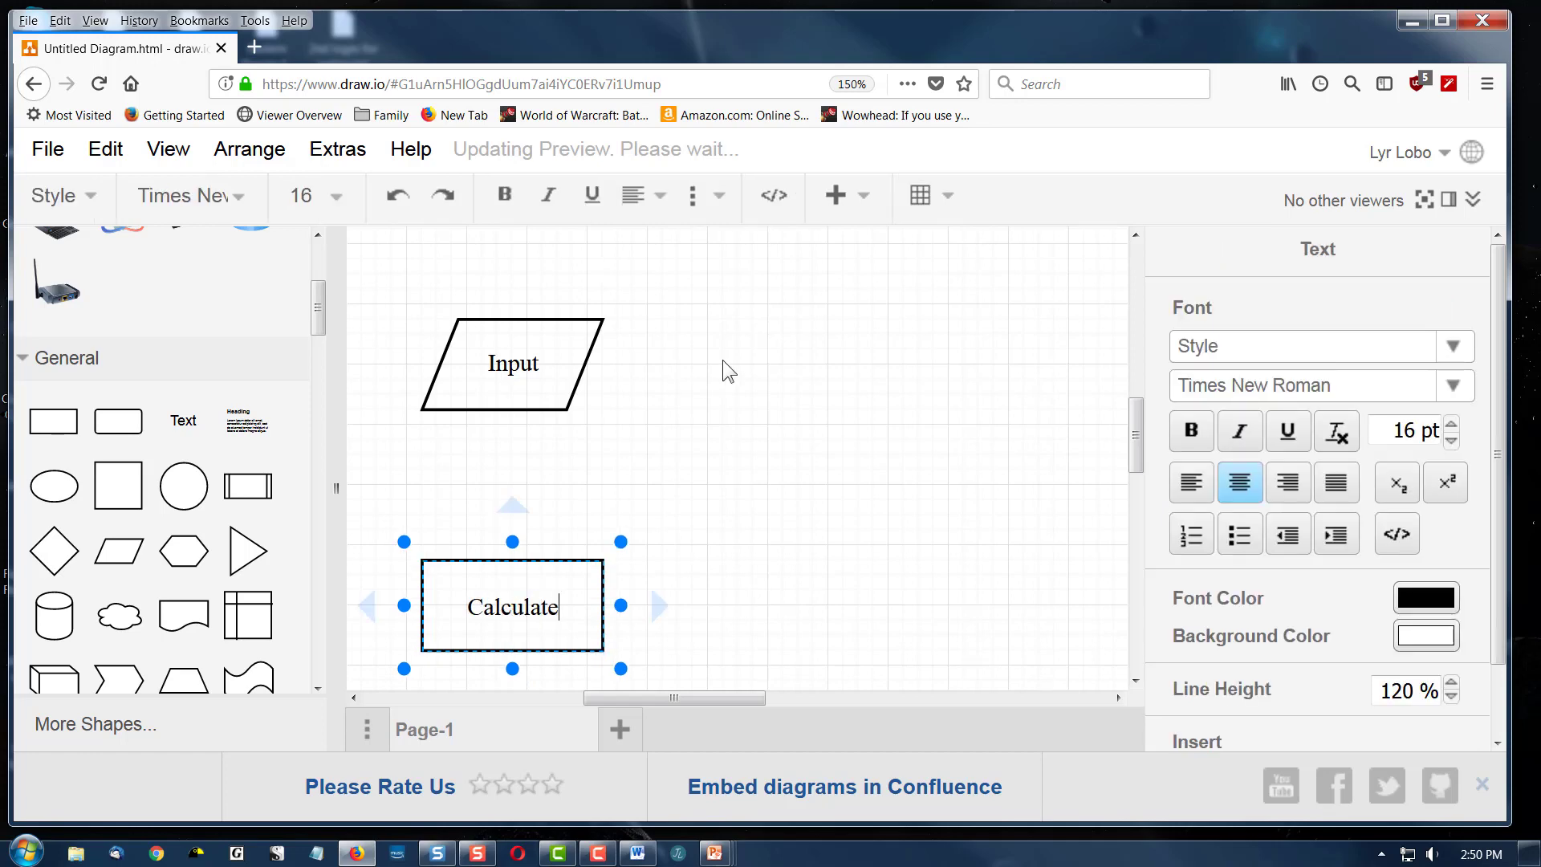
Step: Add a diamond centred below the Calculate rectangle with a gap and label it "Decision"
scroll(784, 547, down, 2)
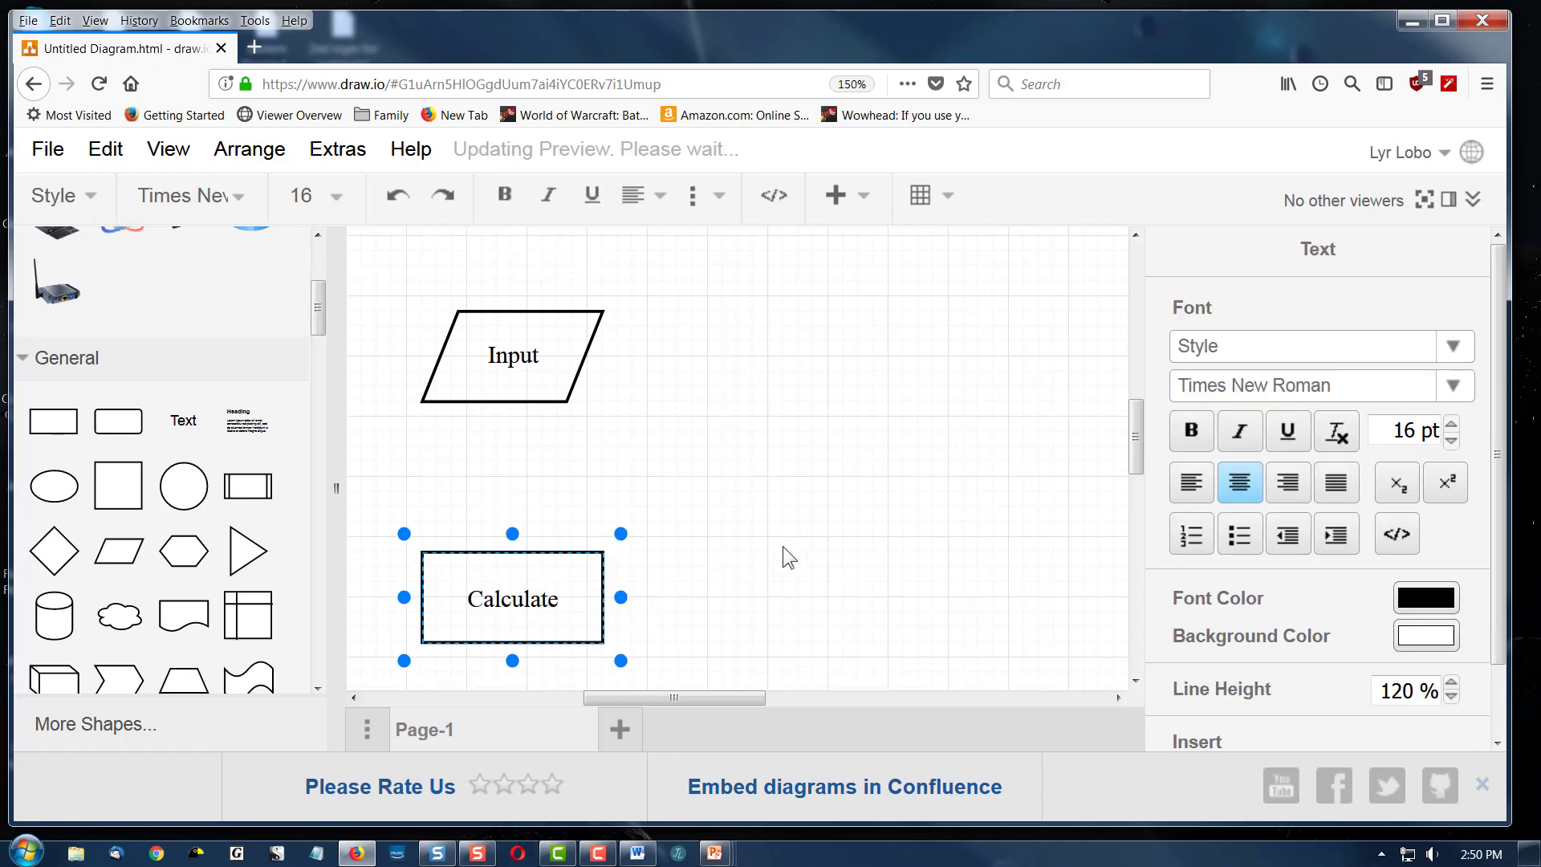
scroll(782, 546, down, 2)
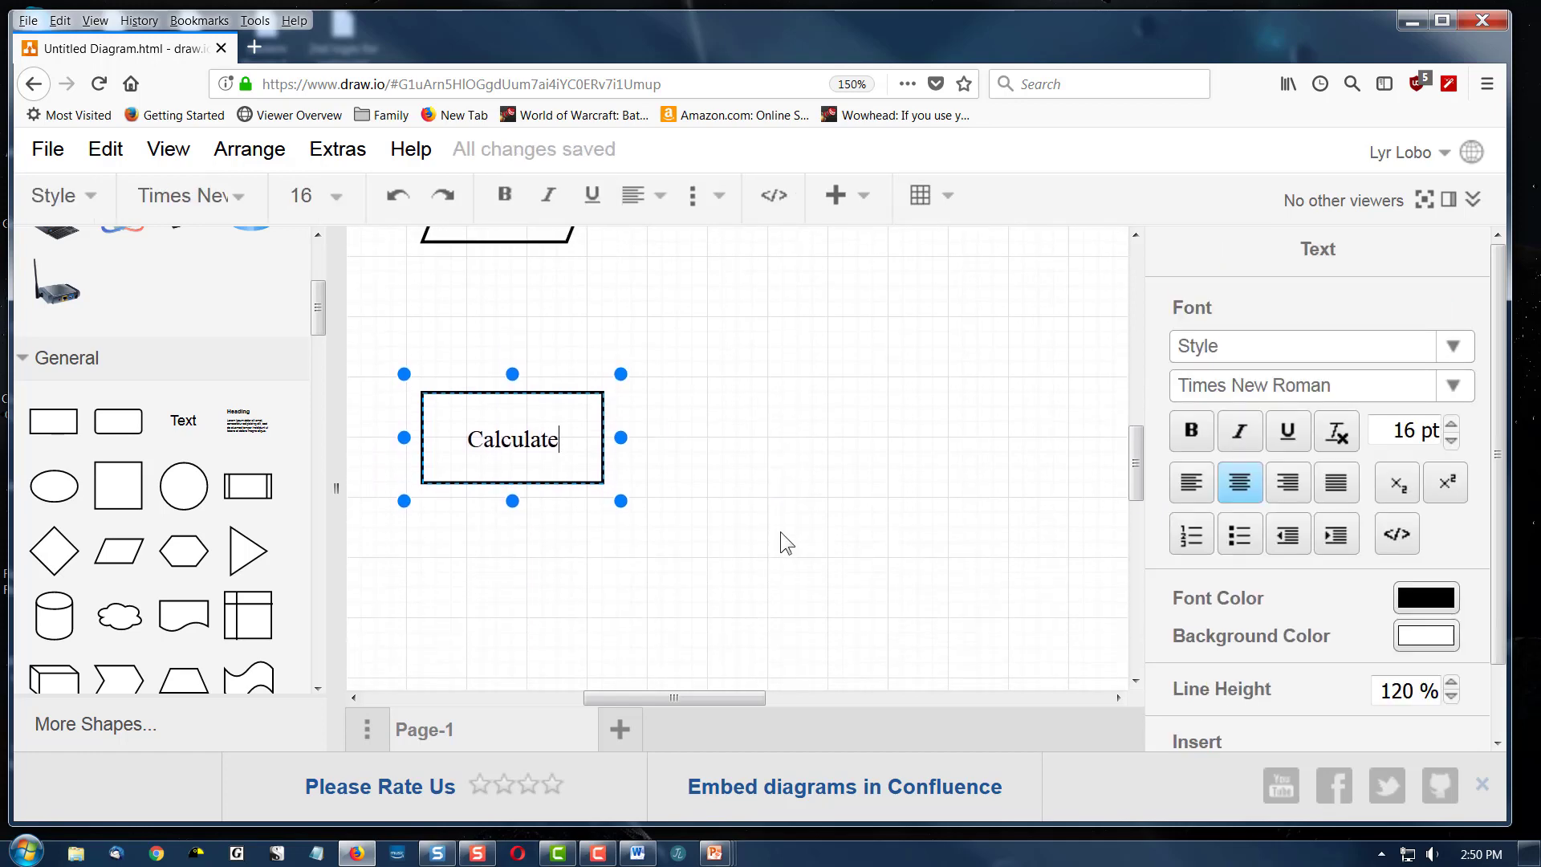
scroll(773, 440, up, 1)
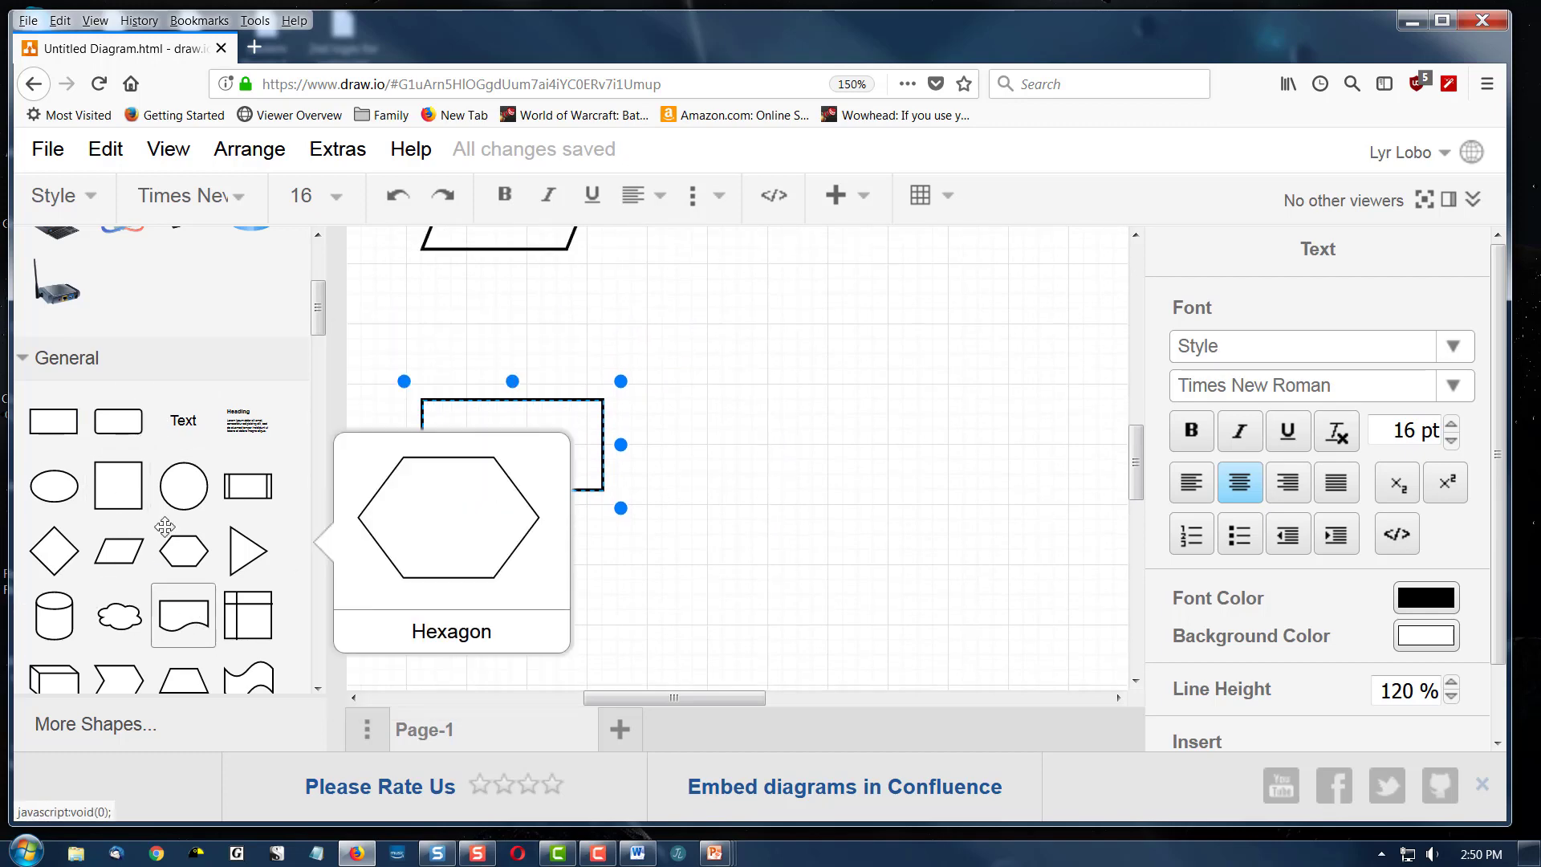
mouse_move(59, 554)
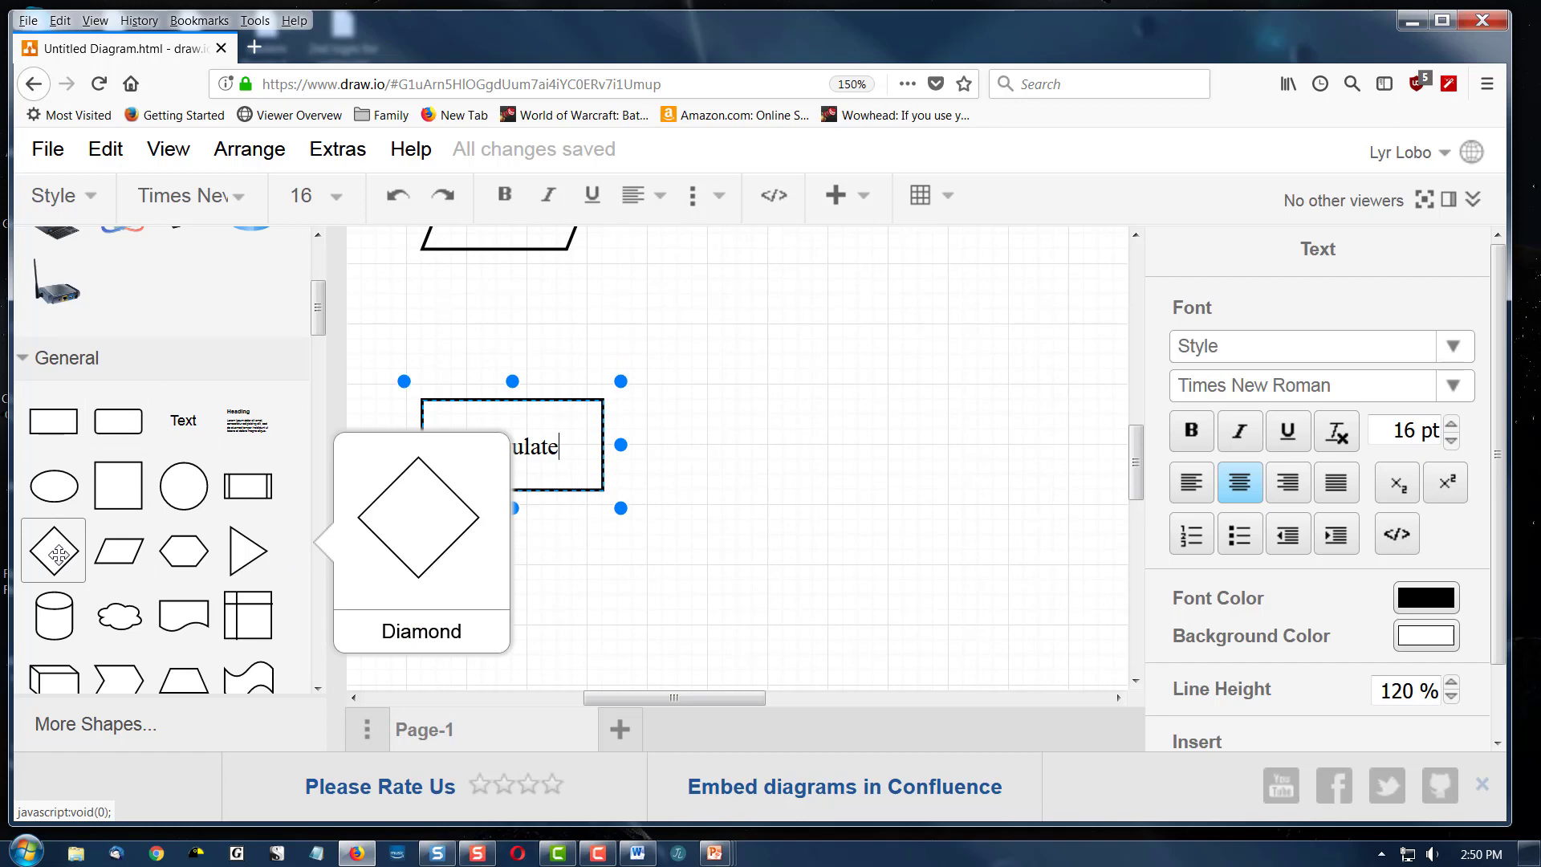
click(59, 554)
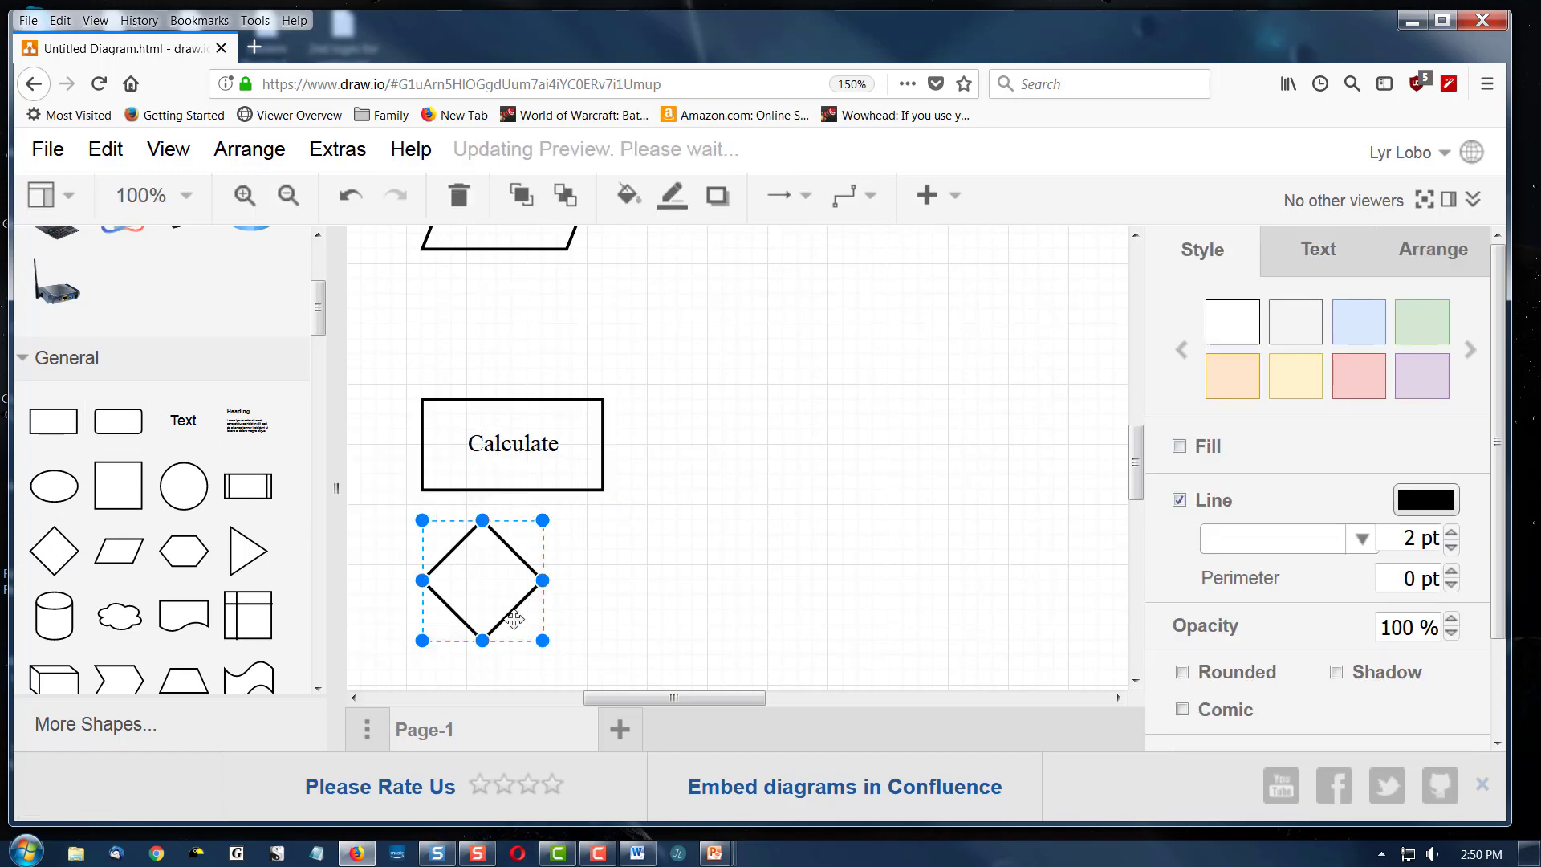
drag(493, 597, 510, 660)
scroll(701, 544, down, 2)
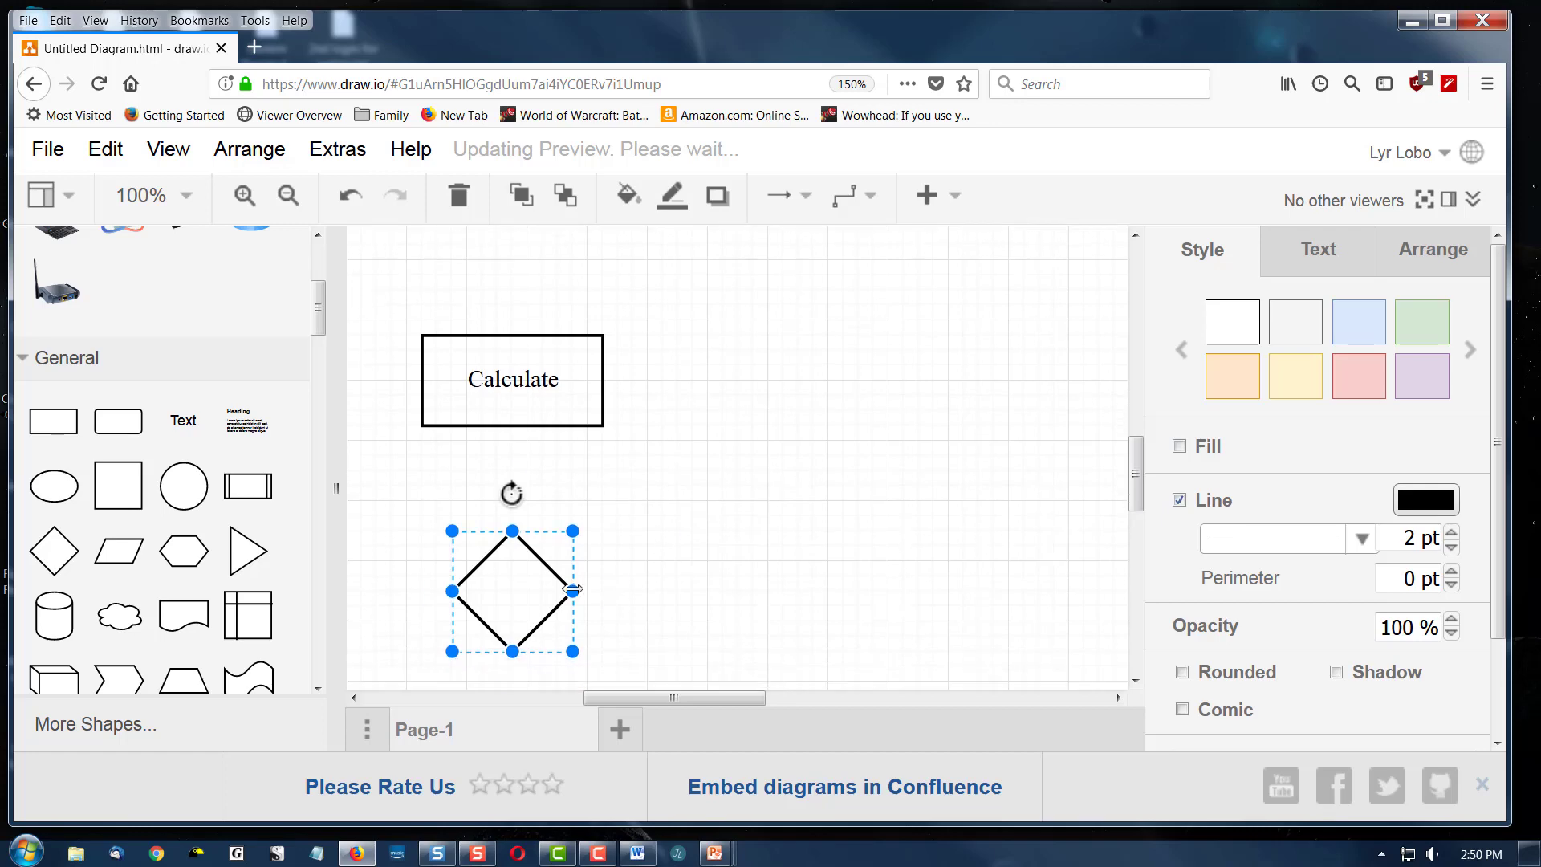
double_click(572, 590)
text(Decision)
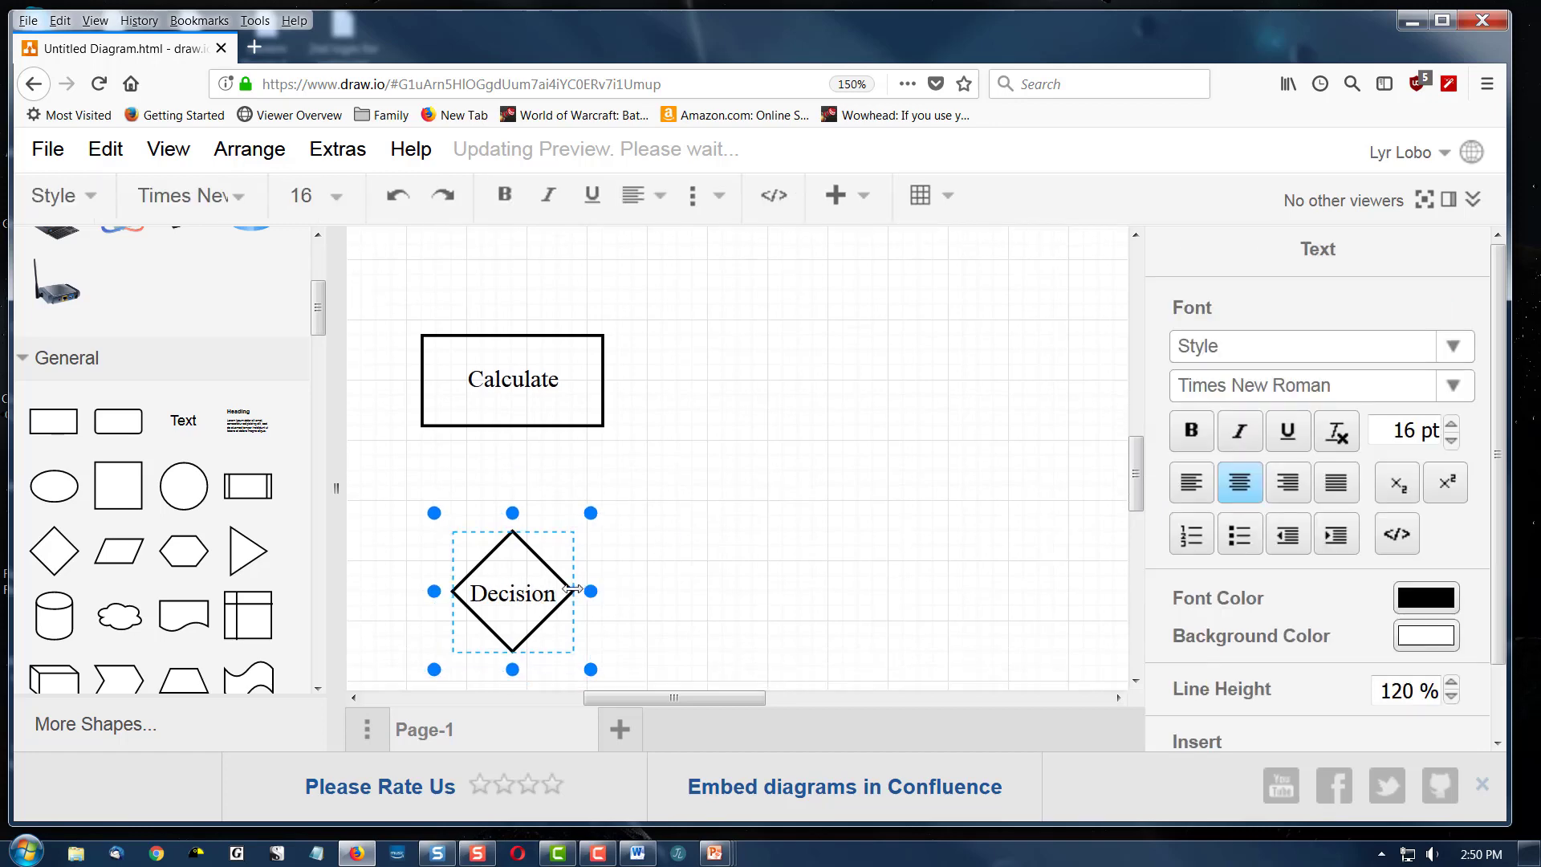
Step: Move the Calculate rectangle and Decision diamond up together, narrowing the gap below the Input parallelogram
scroll(681, 592, down, 2)
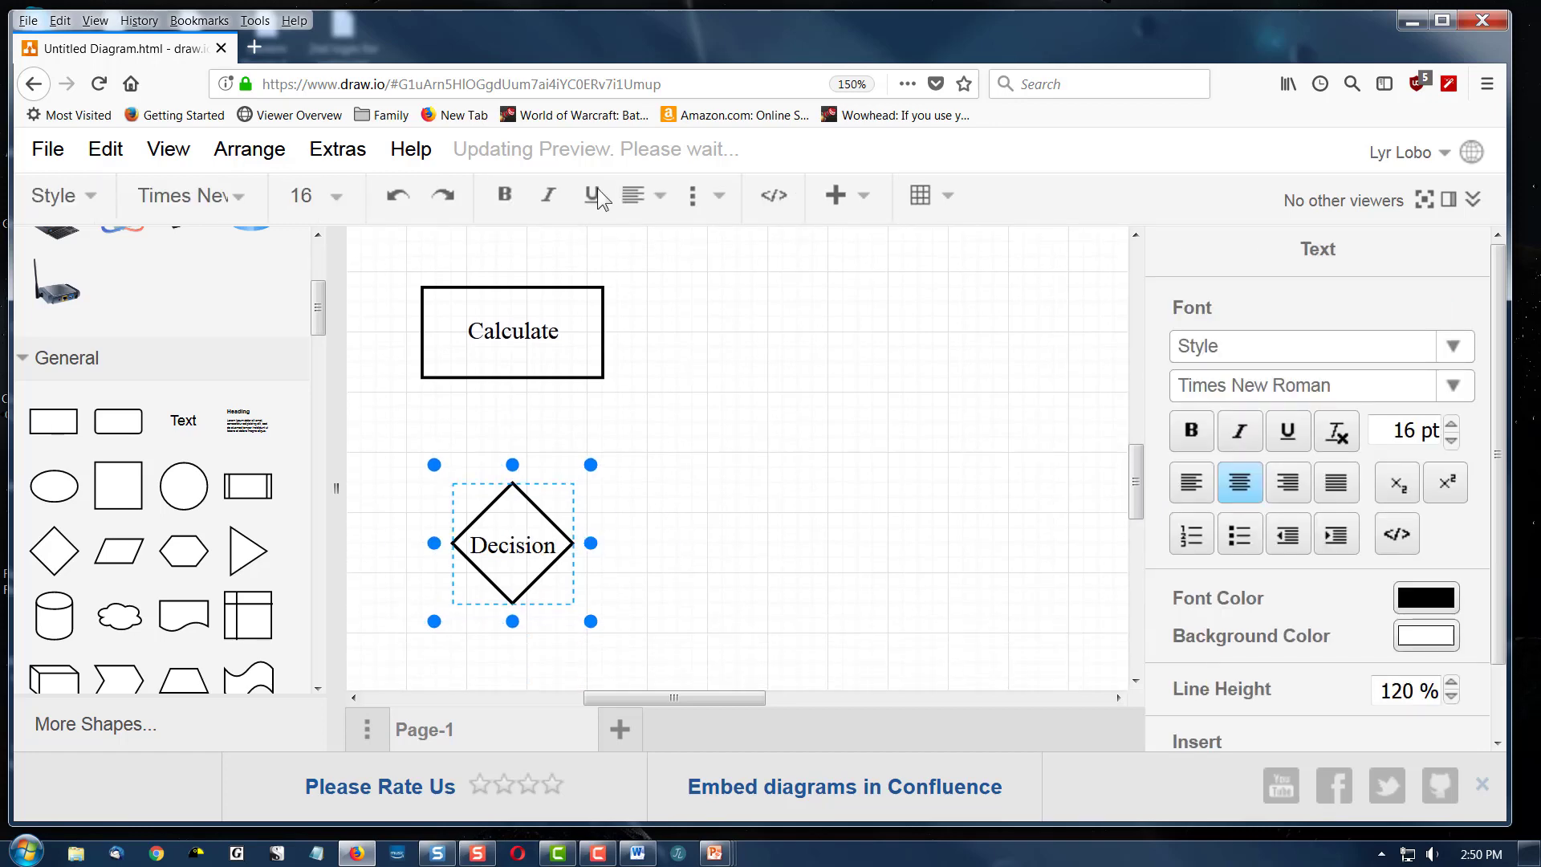
scroll(734, 488, up, 4)
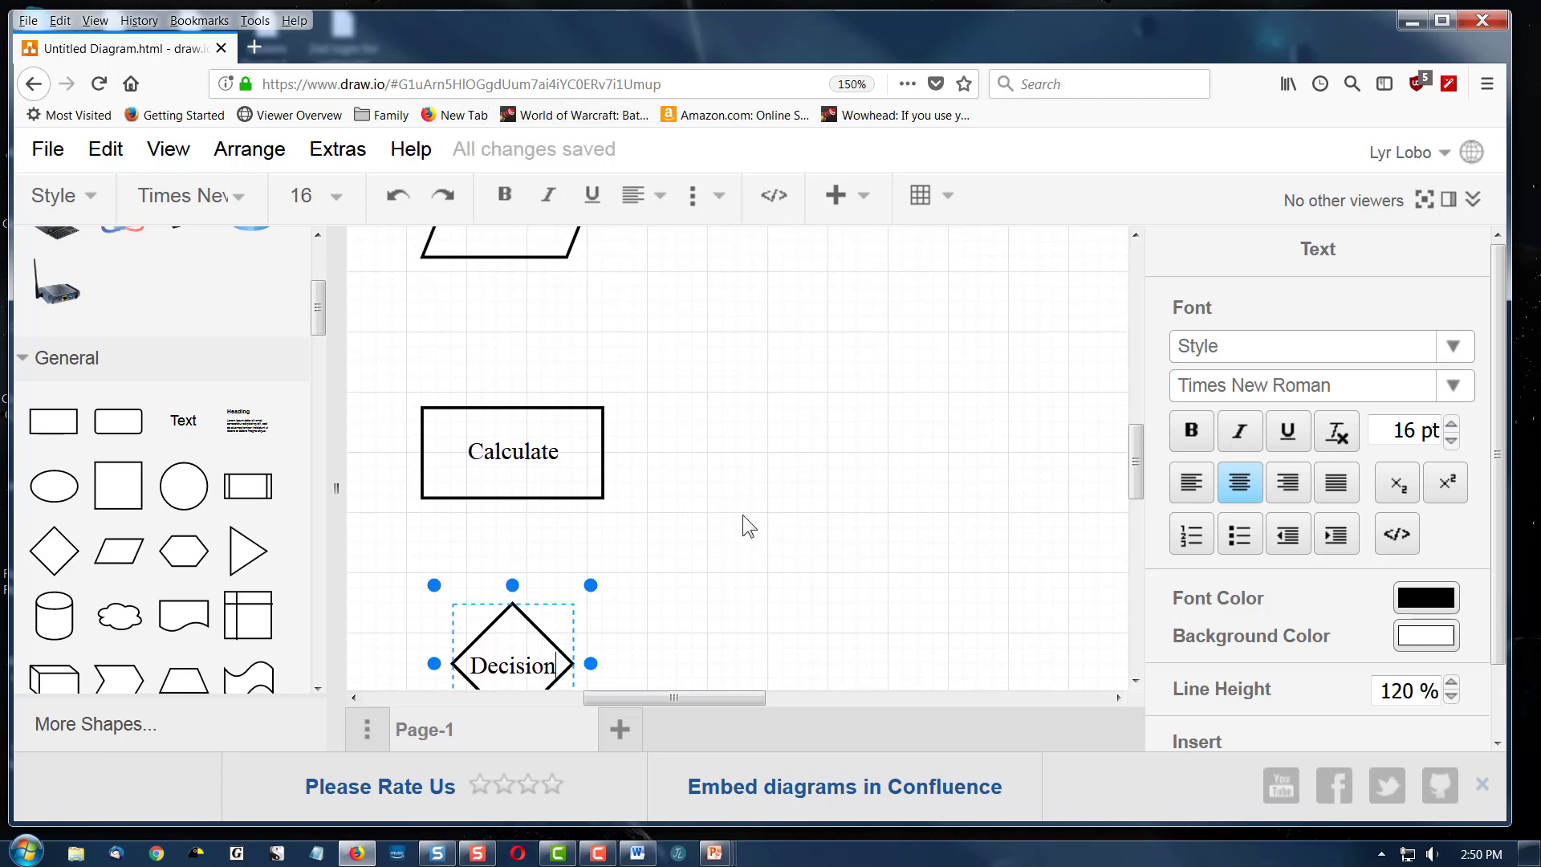
shift+click(551, 498)
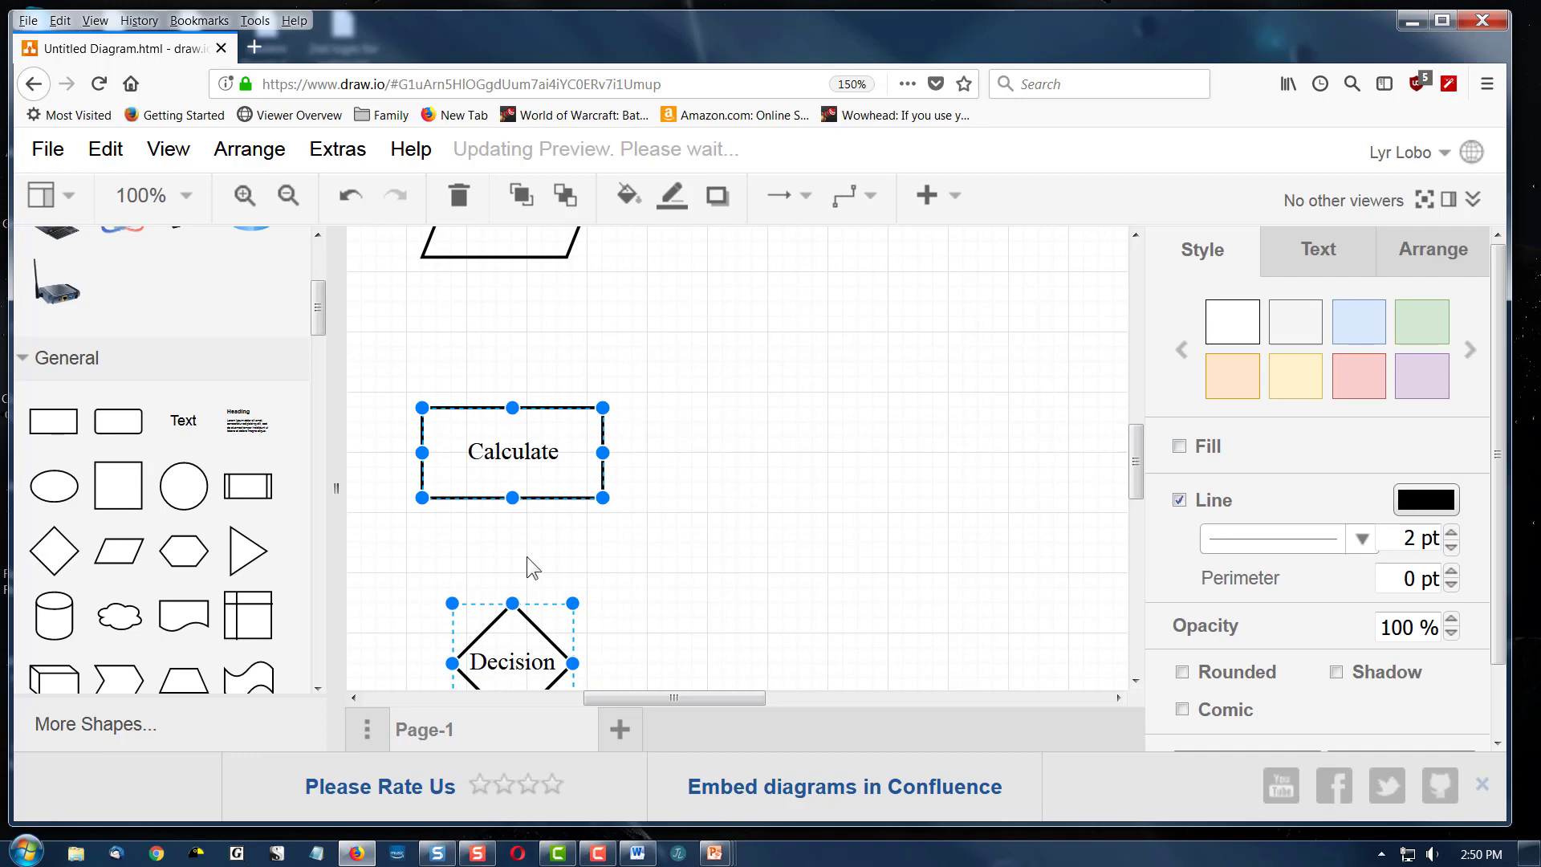
drag(512, 408, 515, 377)
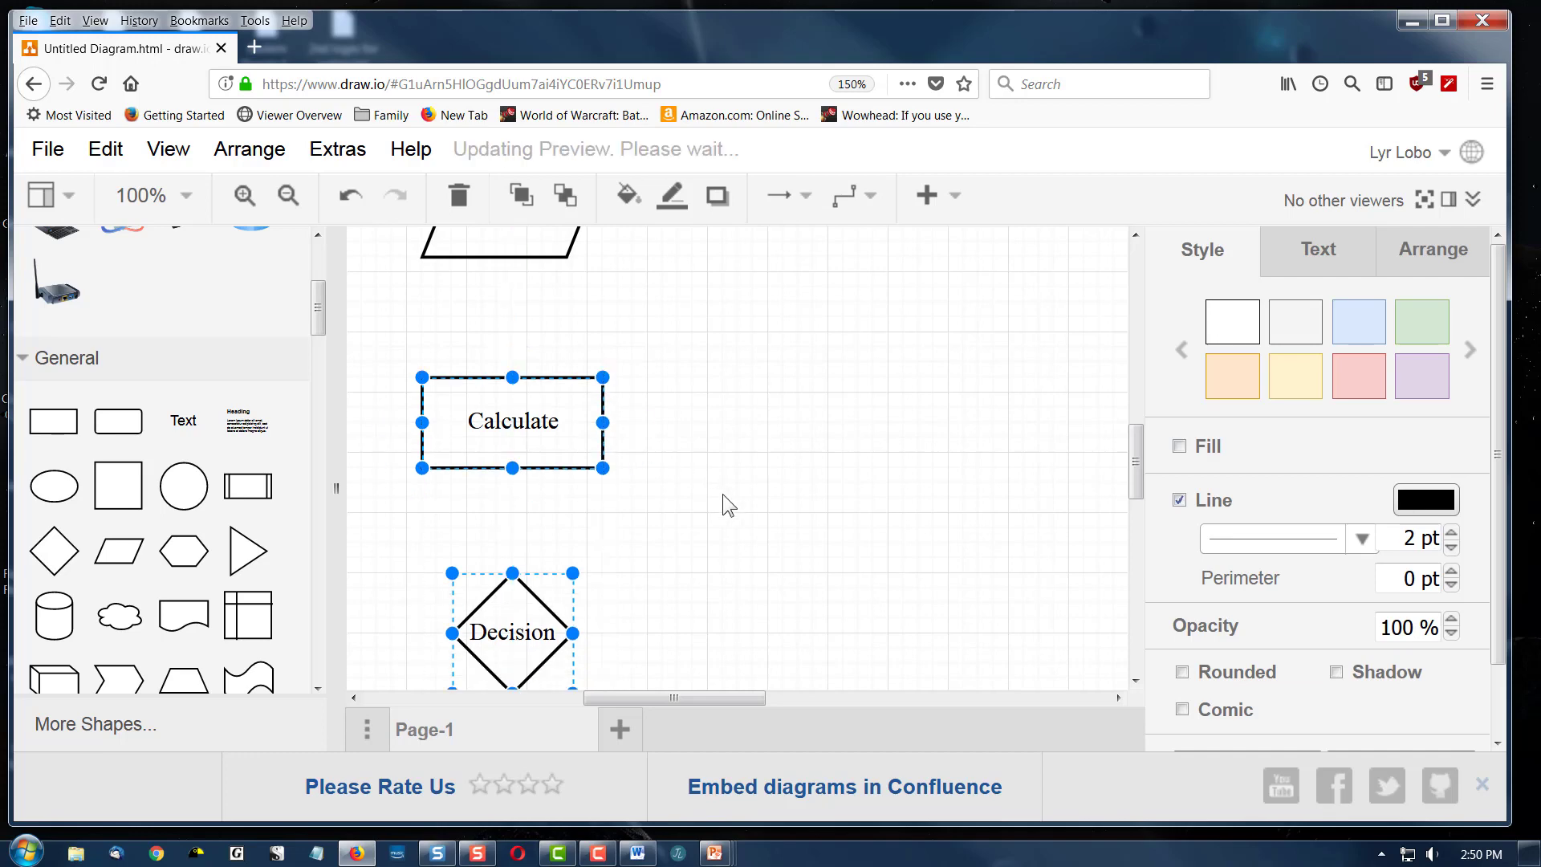
Step: Add a General parallelogram centred below the Decision diamond with a gap and label it "Output"
scroll(723, 512, down, 3)
scroll(722, 512, down, 2)
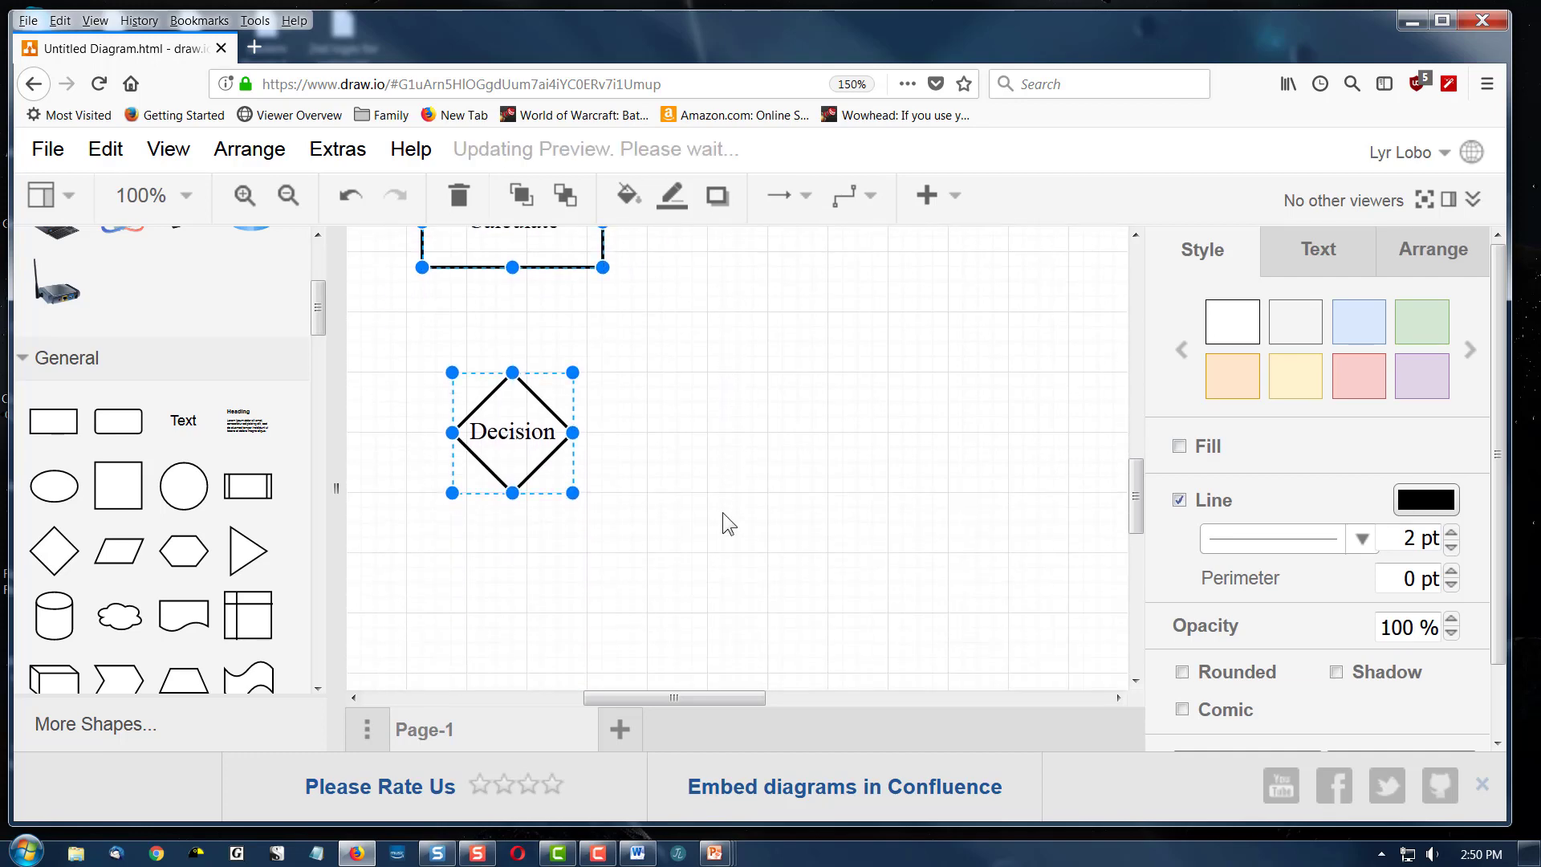
click(122, 557)
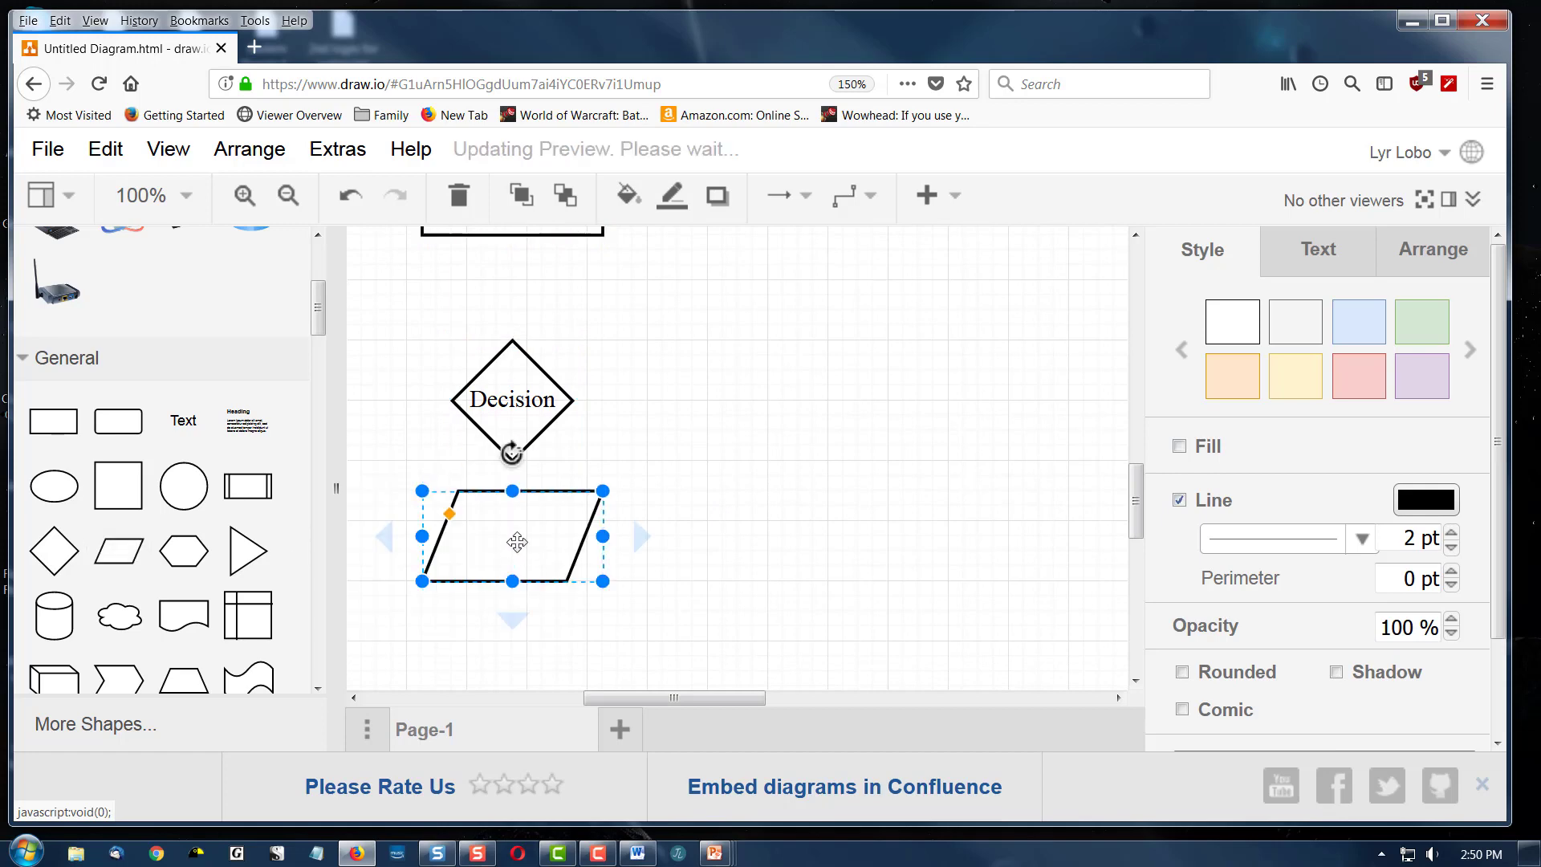
drag(514, 556, 514, 631)
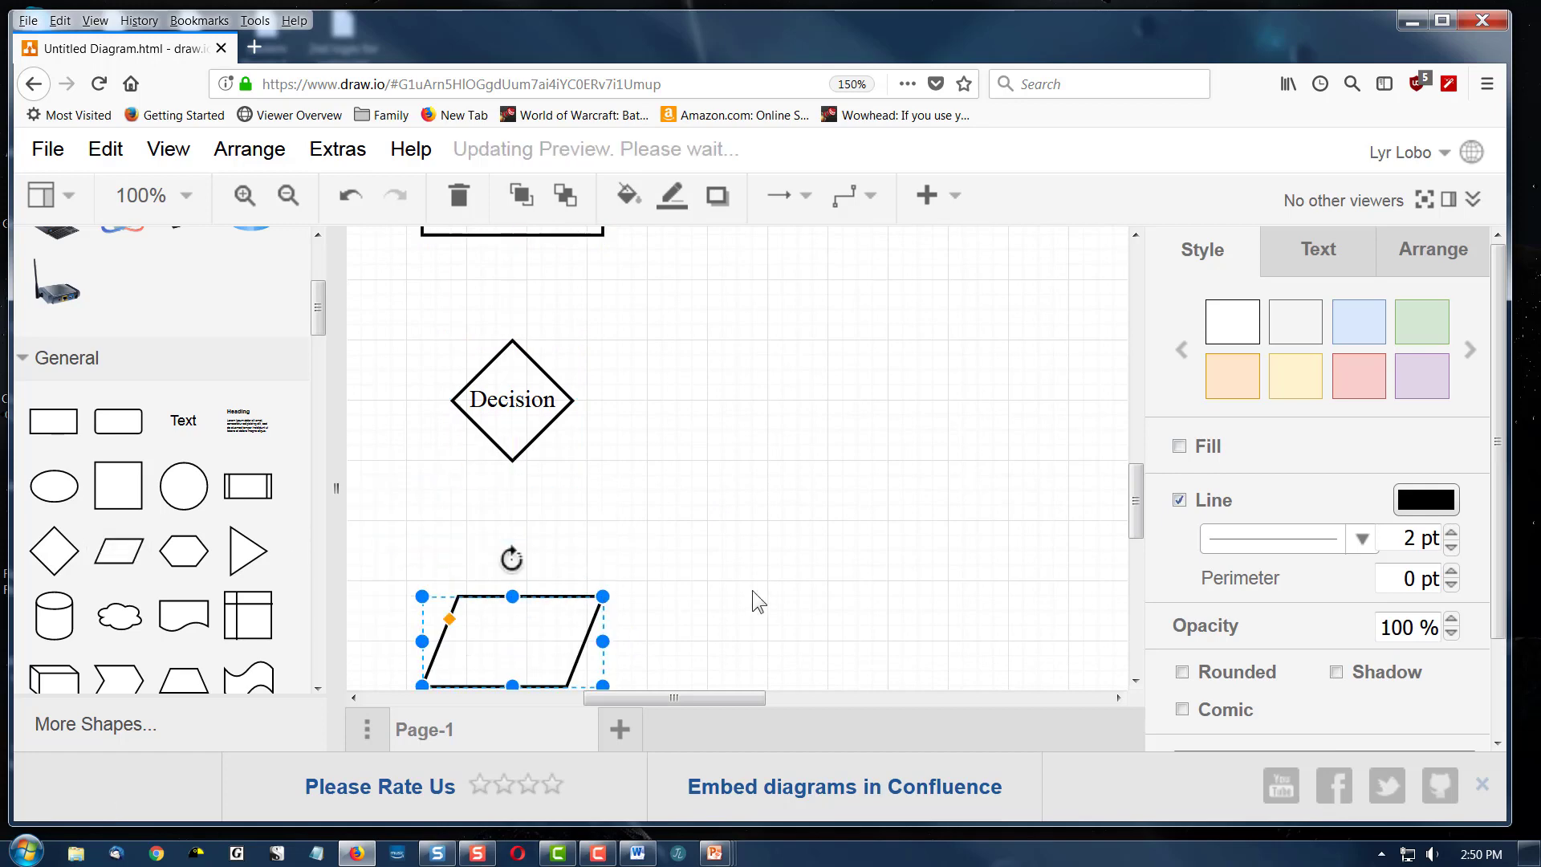
text(Output)
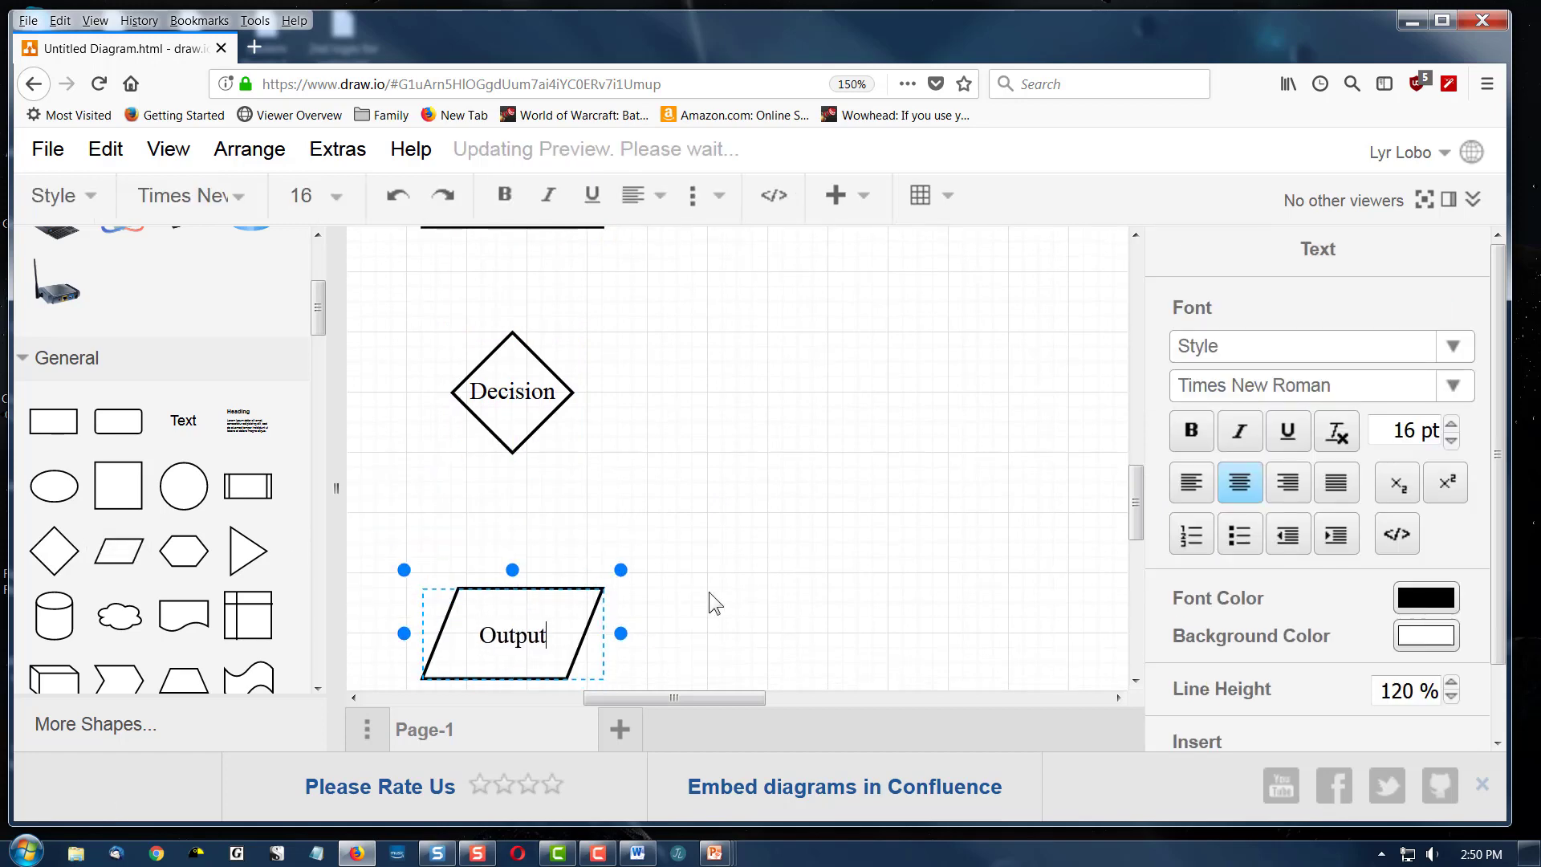
Step: Add the circular Start shape and position it centred below the Output parallelogram, leaving a gap
scroll(736, 566, down, 3)
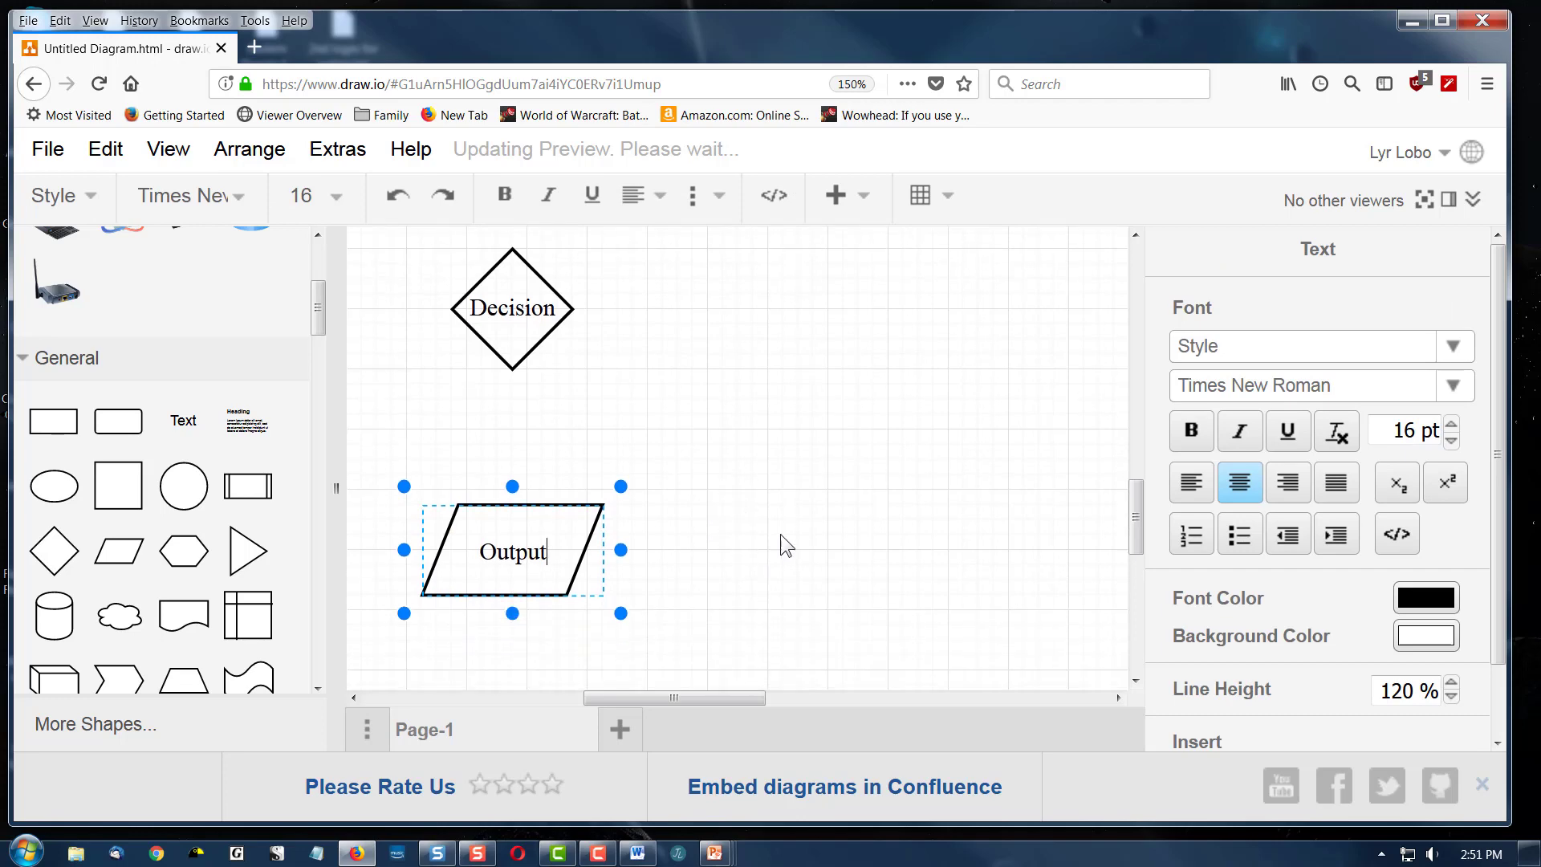
scroll(782, 566, down, 2)
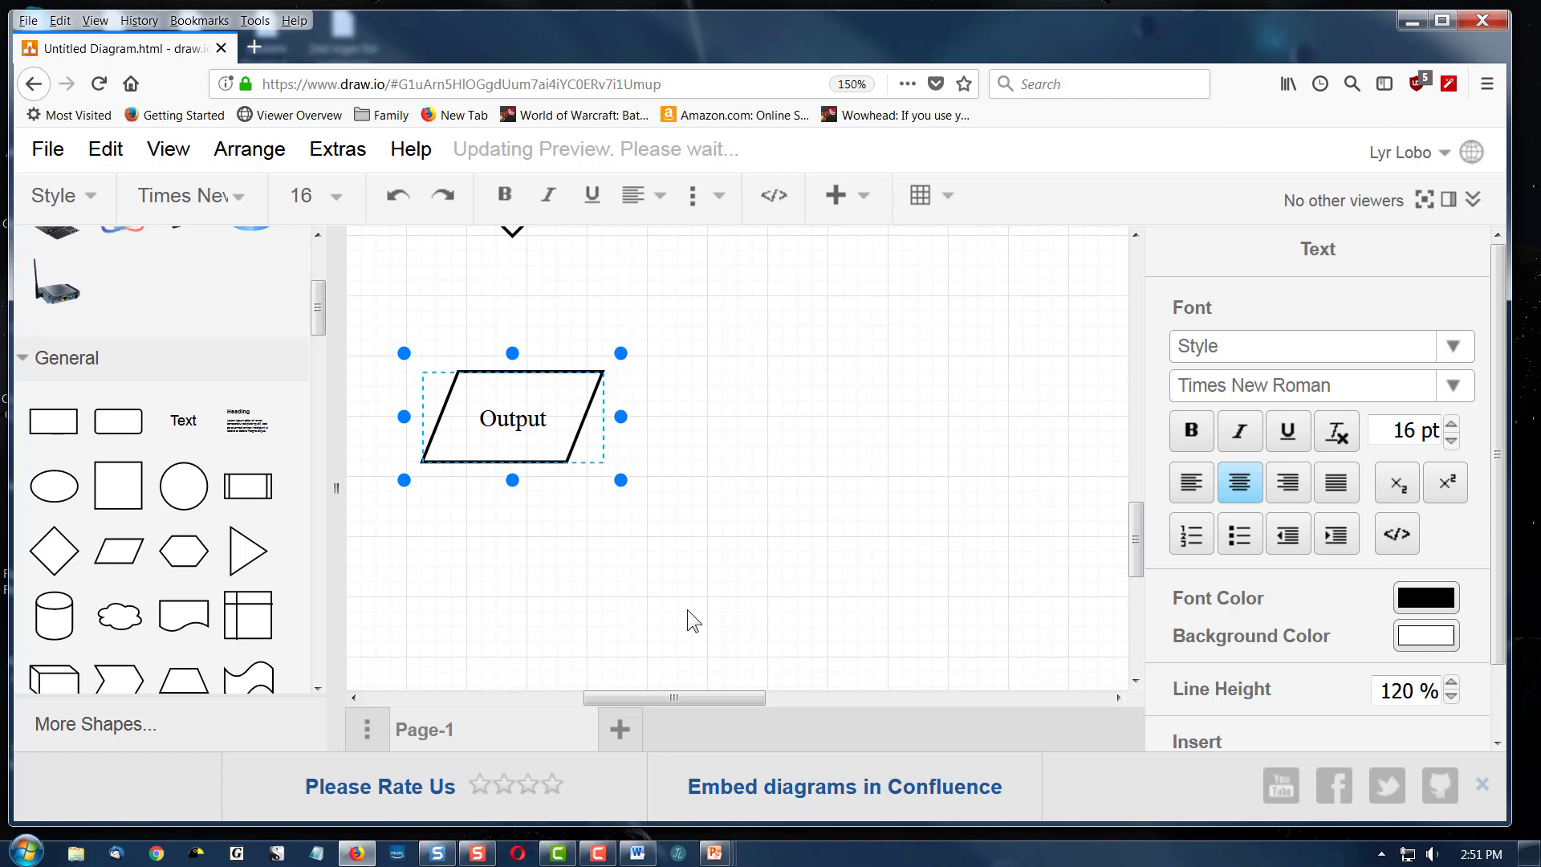
scroll(687, 609, down, 1)
scroll(159, 642, down, 8)
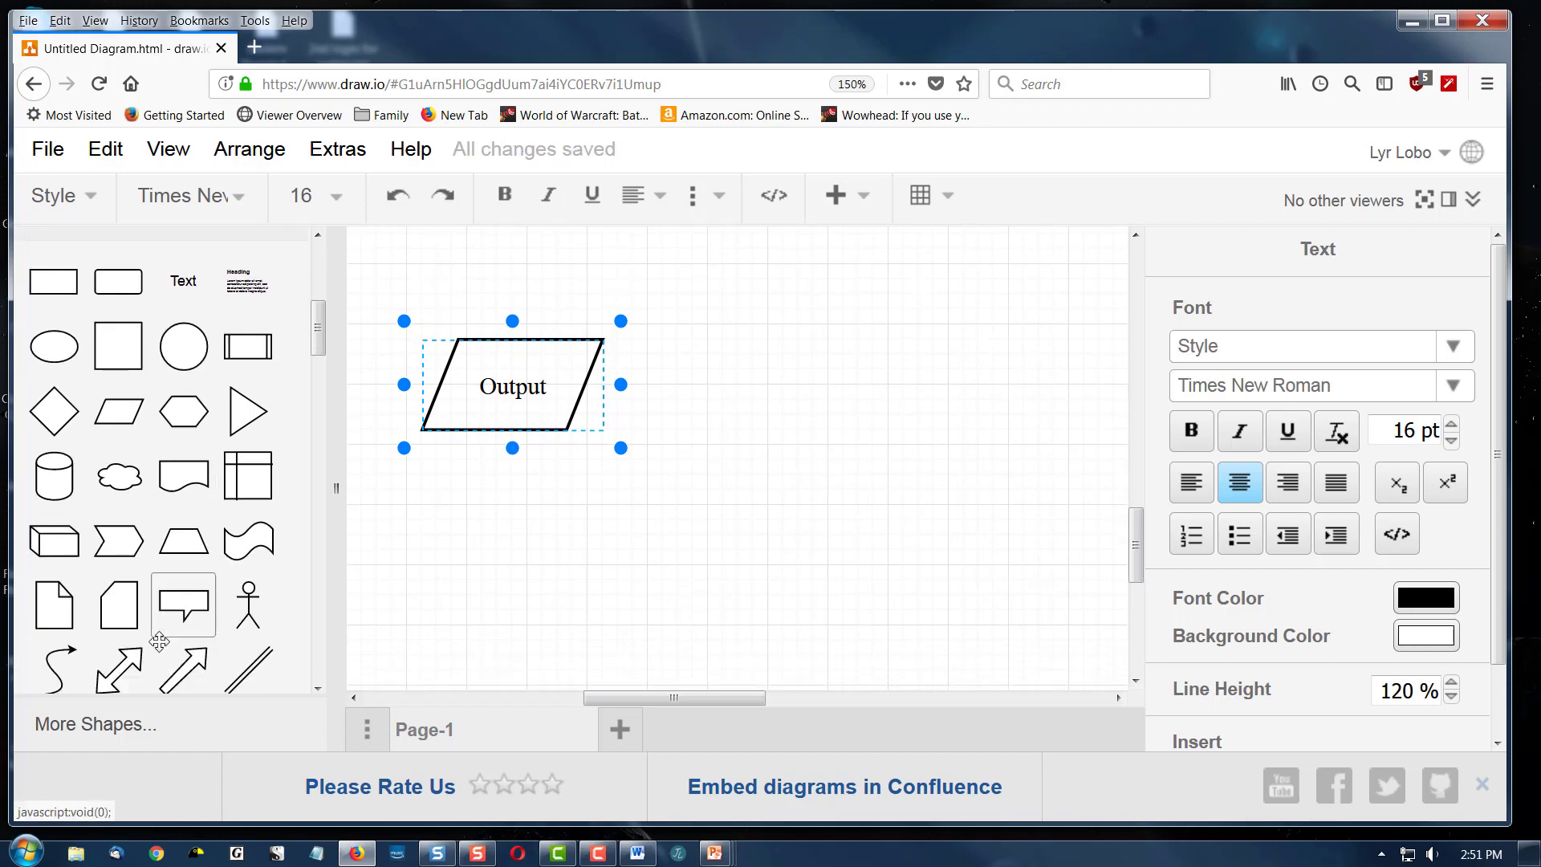
scroll(152, 499, up, 8)
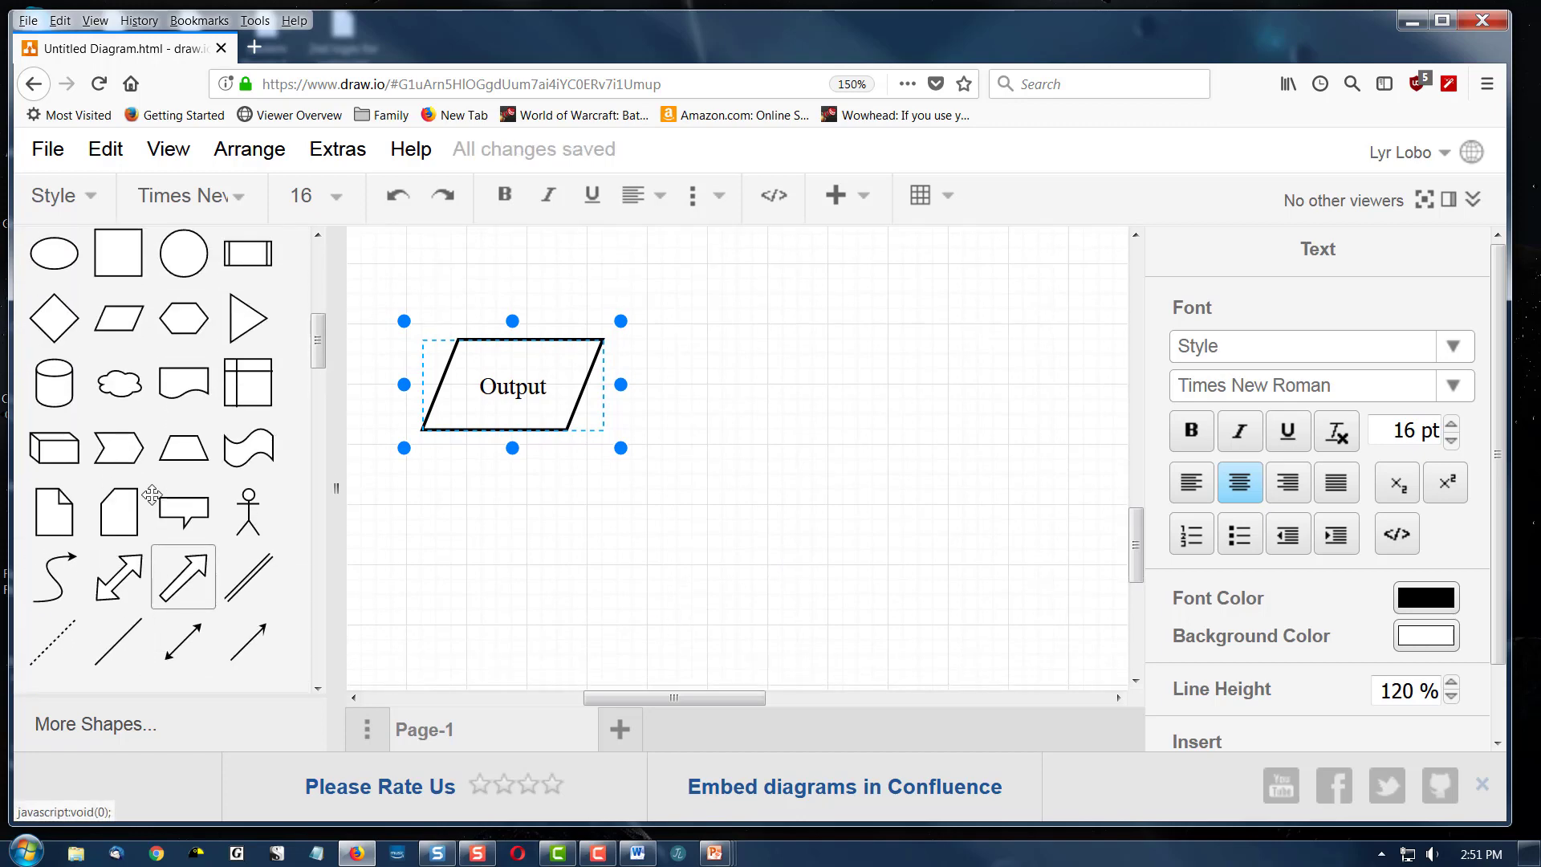
scroll(292, 397, down, 9)
drag(314, 355, 315, 462)
mouse_move(62, 556)
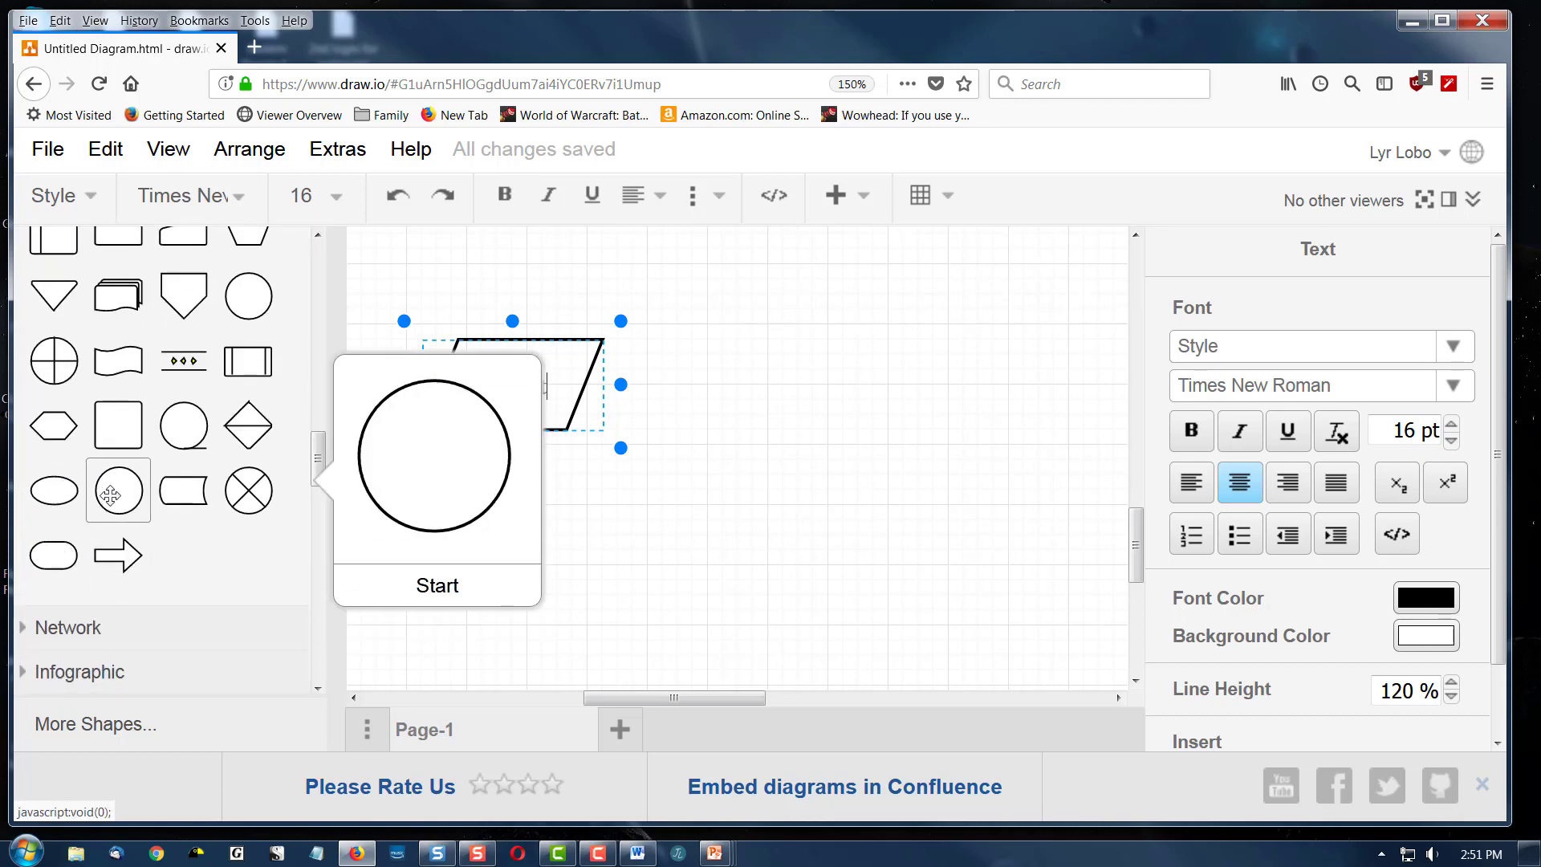
mouse_move(92, 498)
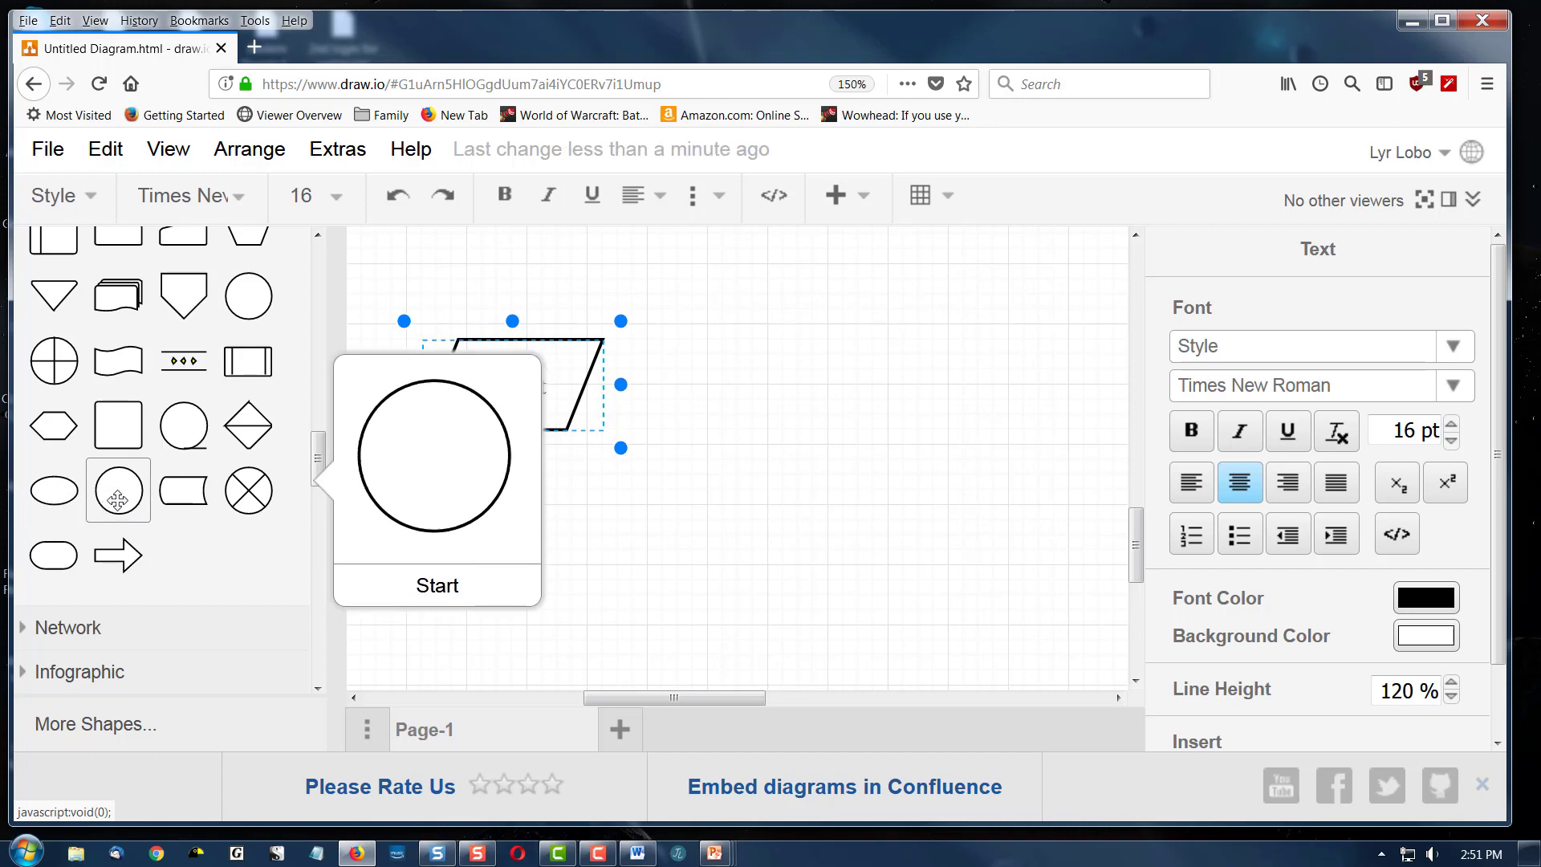
click(118, 499)
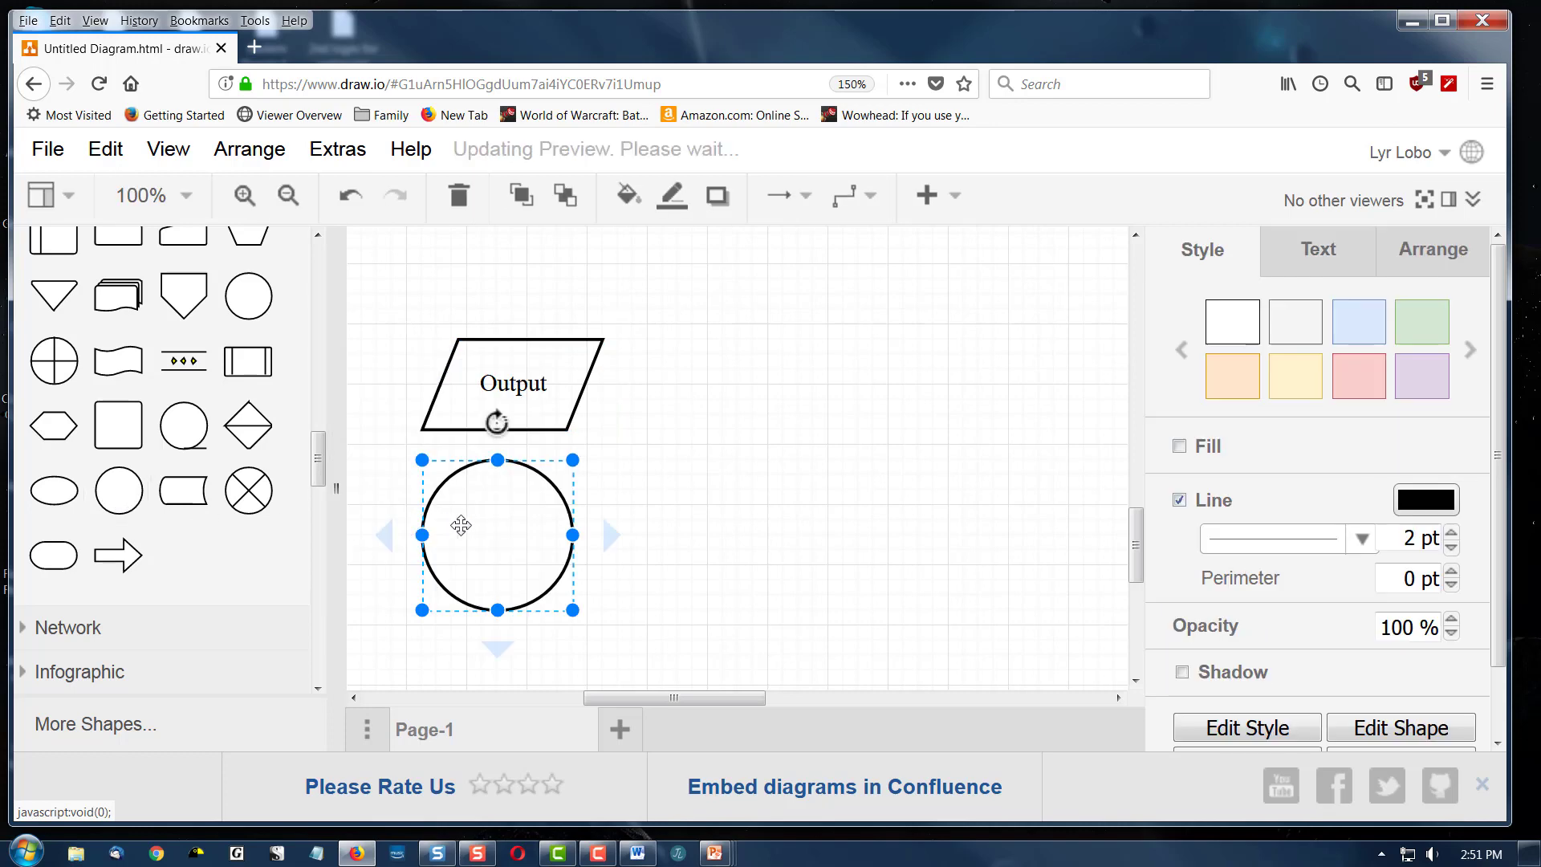
drag(460, 522, 491, 640)
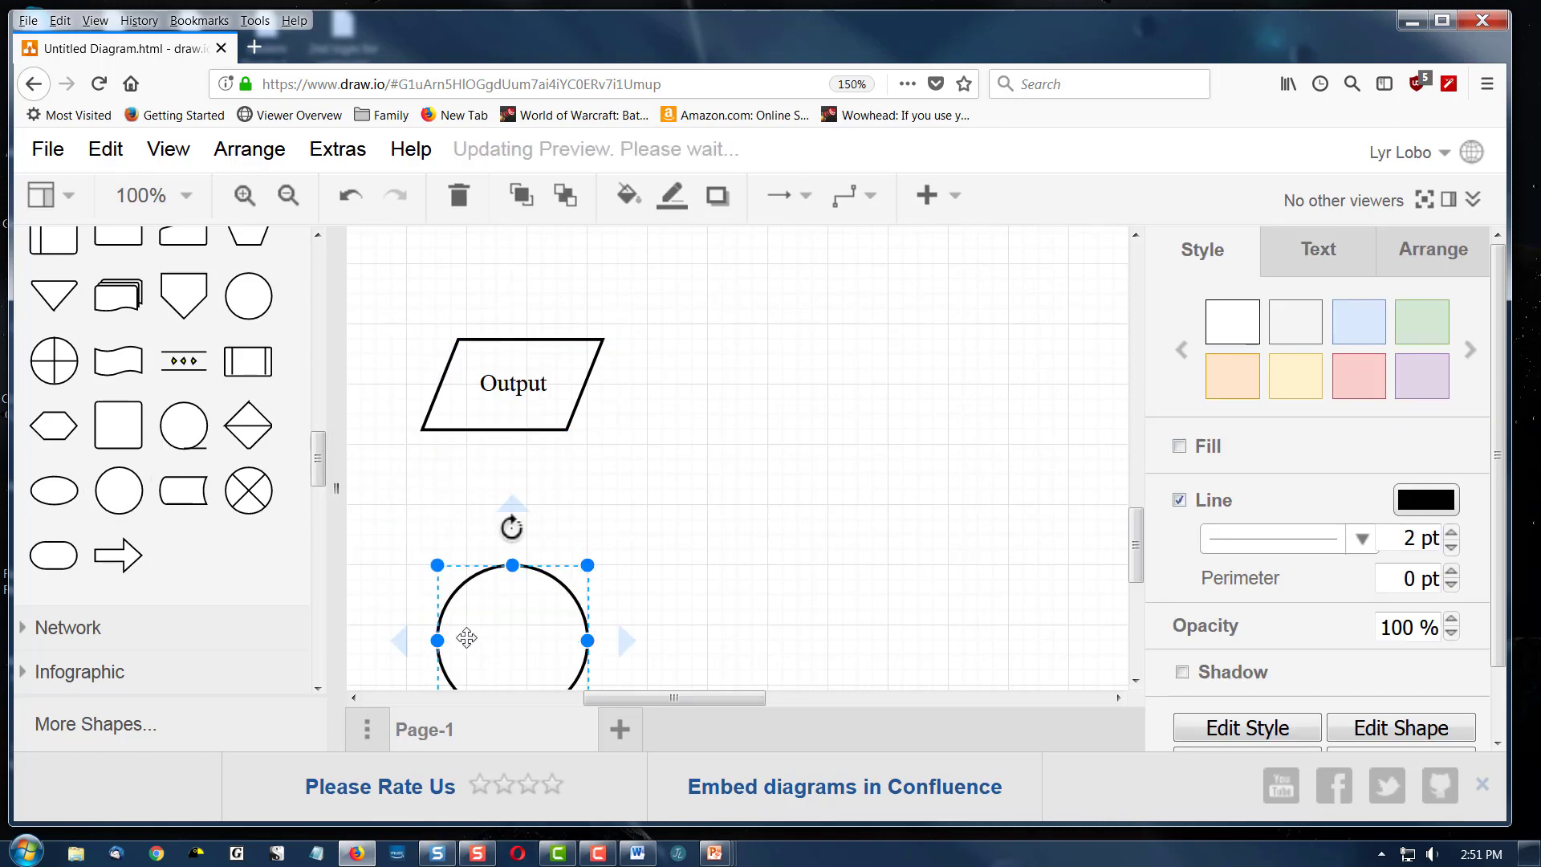
Step: Label the circle below the Output parallelogram "End"
double_click(466, 638)
text(End)
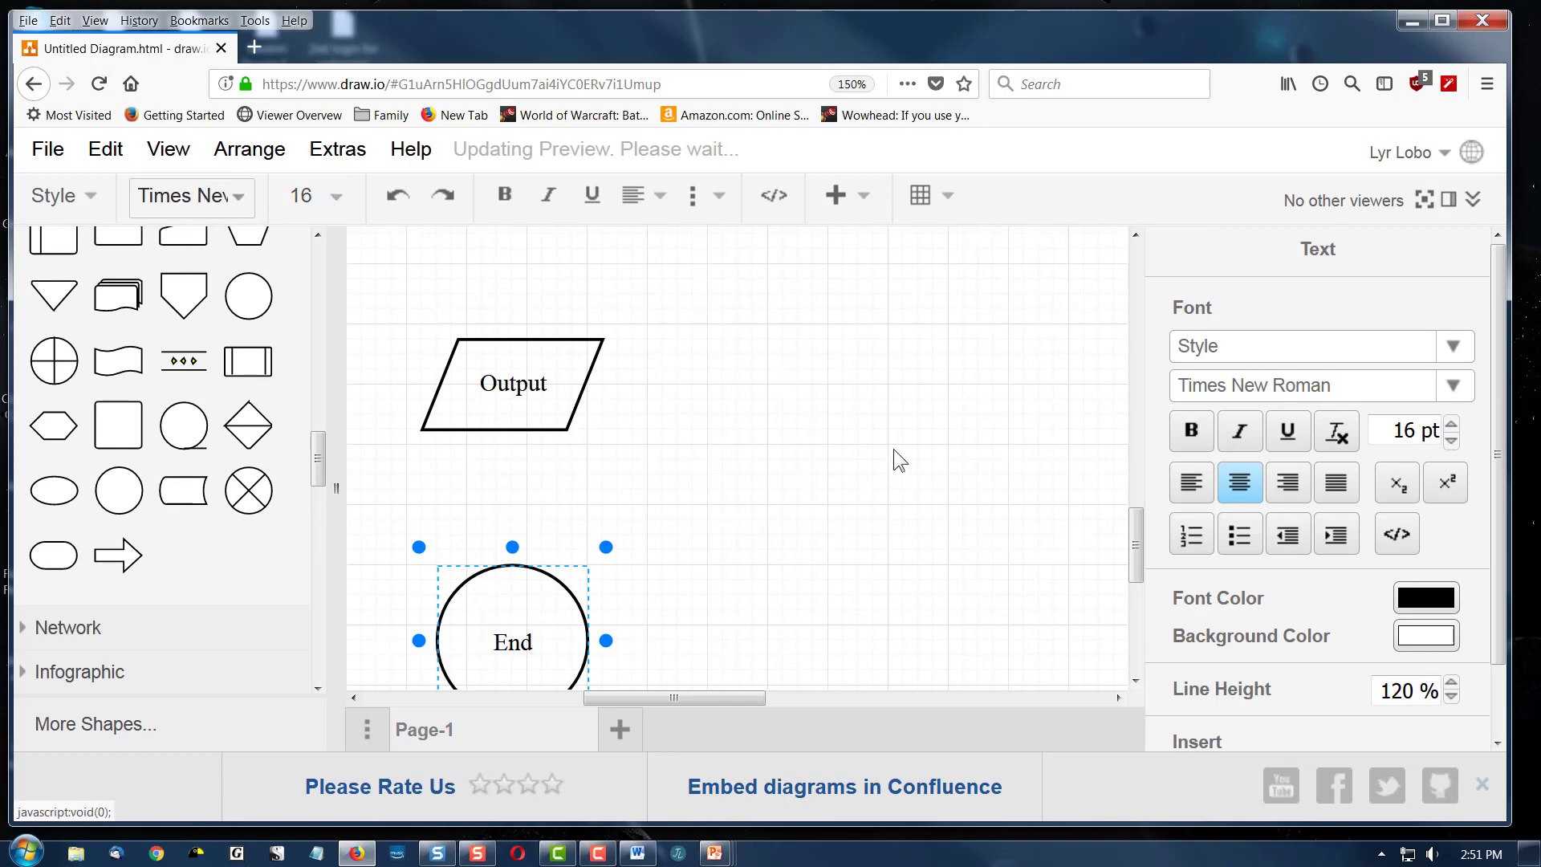
click(808, 498)
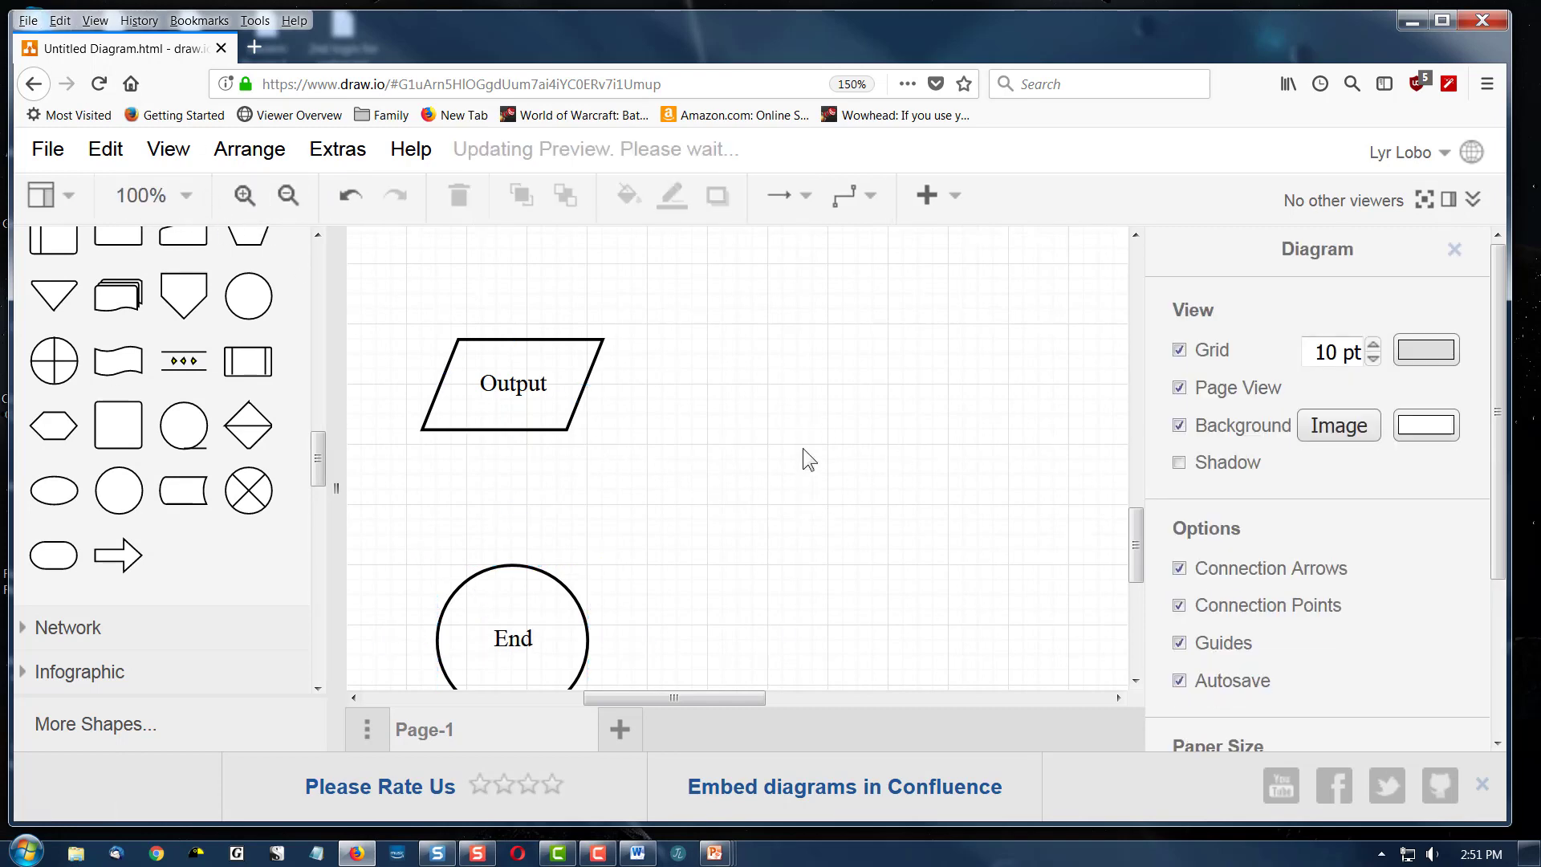
Step: Draw connectors from the start circle down to Declare Variables and from Declare Variables down to Input
click(187, 199)
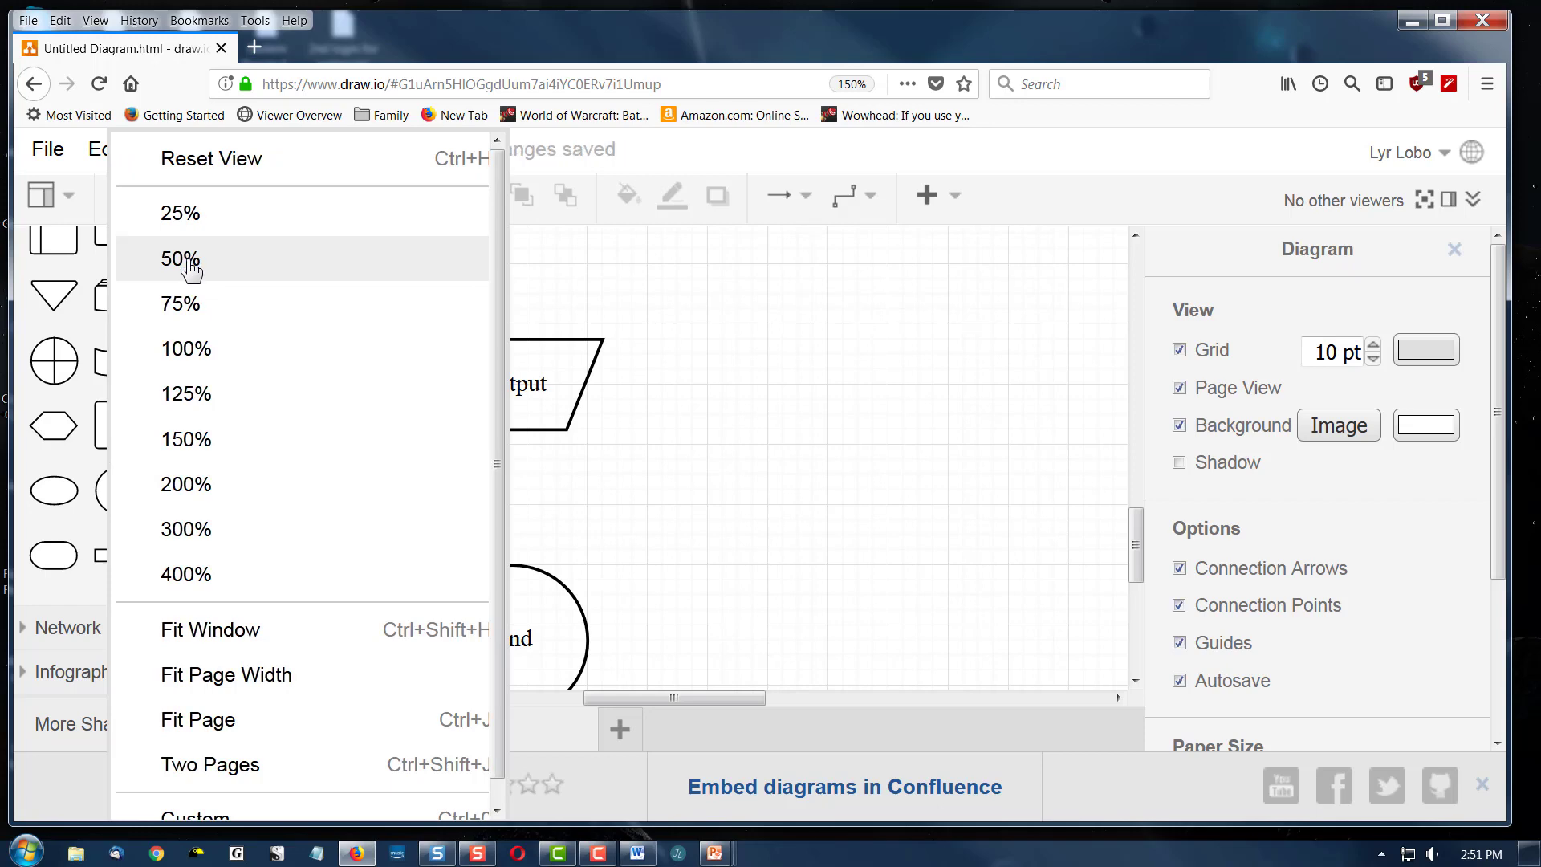
click(190, 265)
drag(1139, 497, 1133, 364)
mouse_move(629, 398)
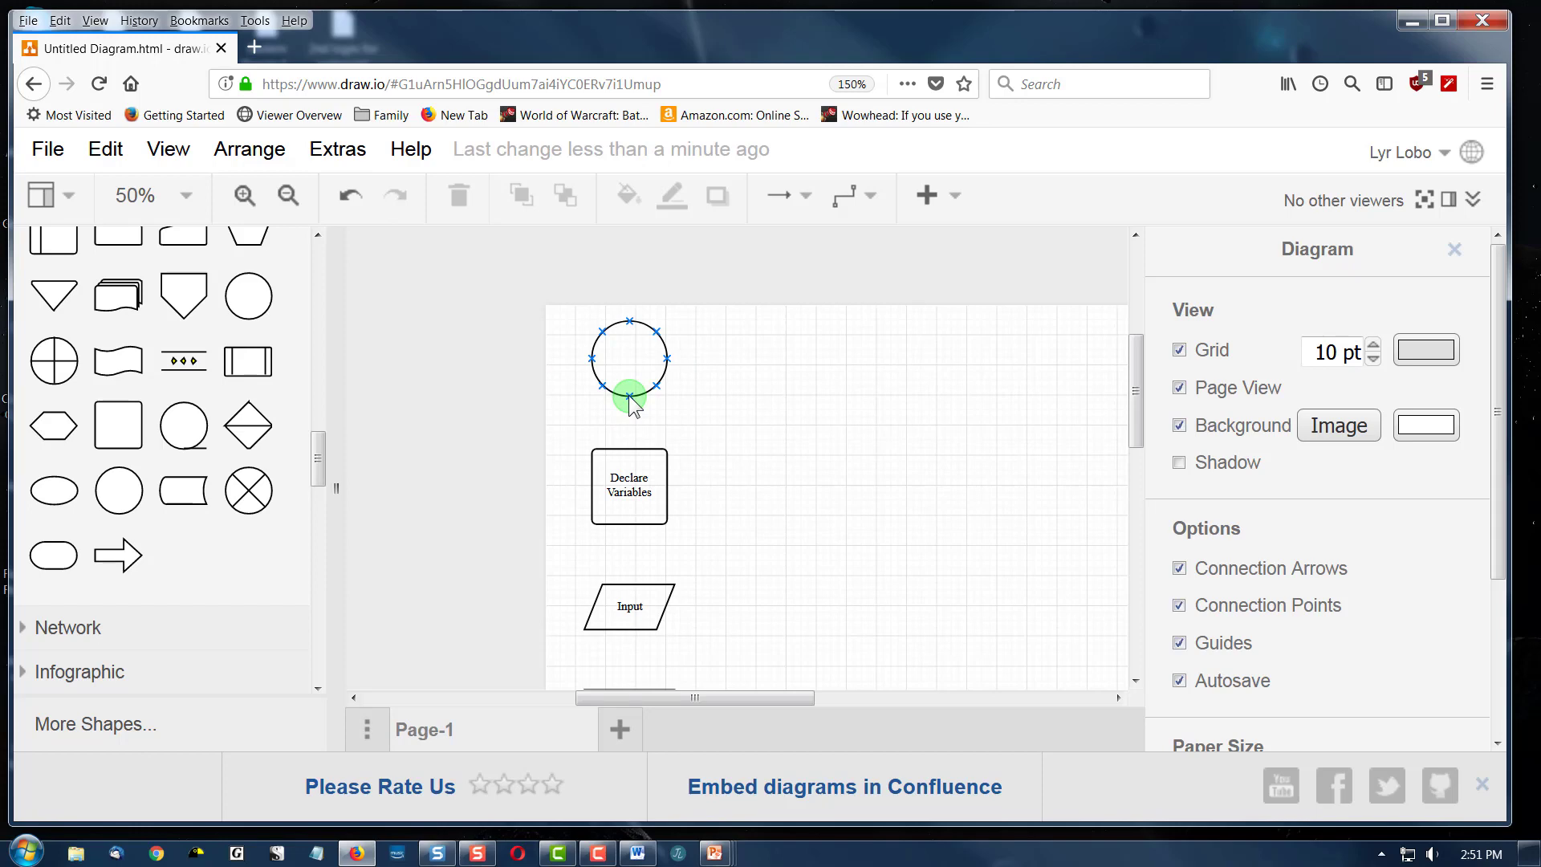
drag(630, 397, 630, 448)
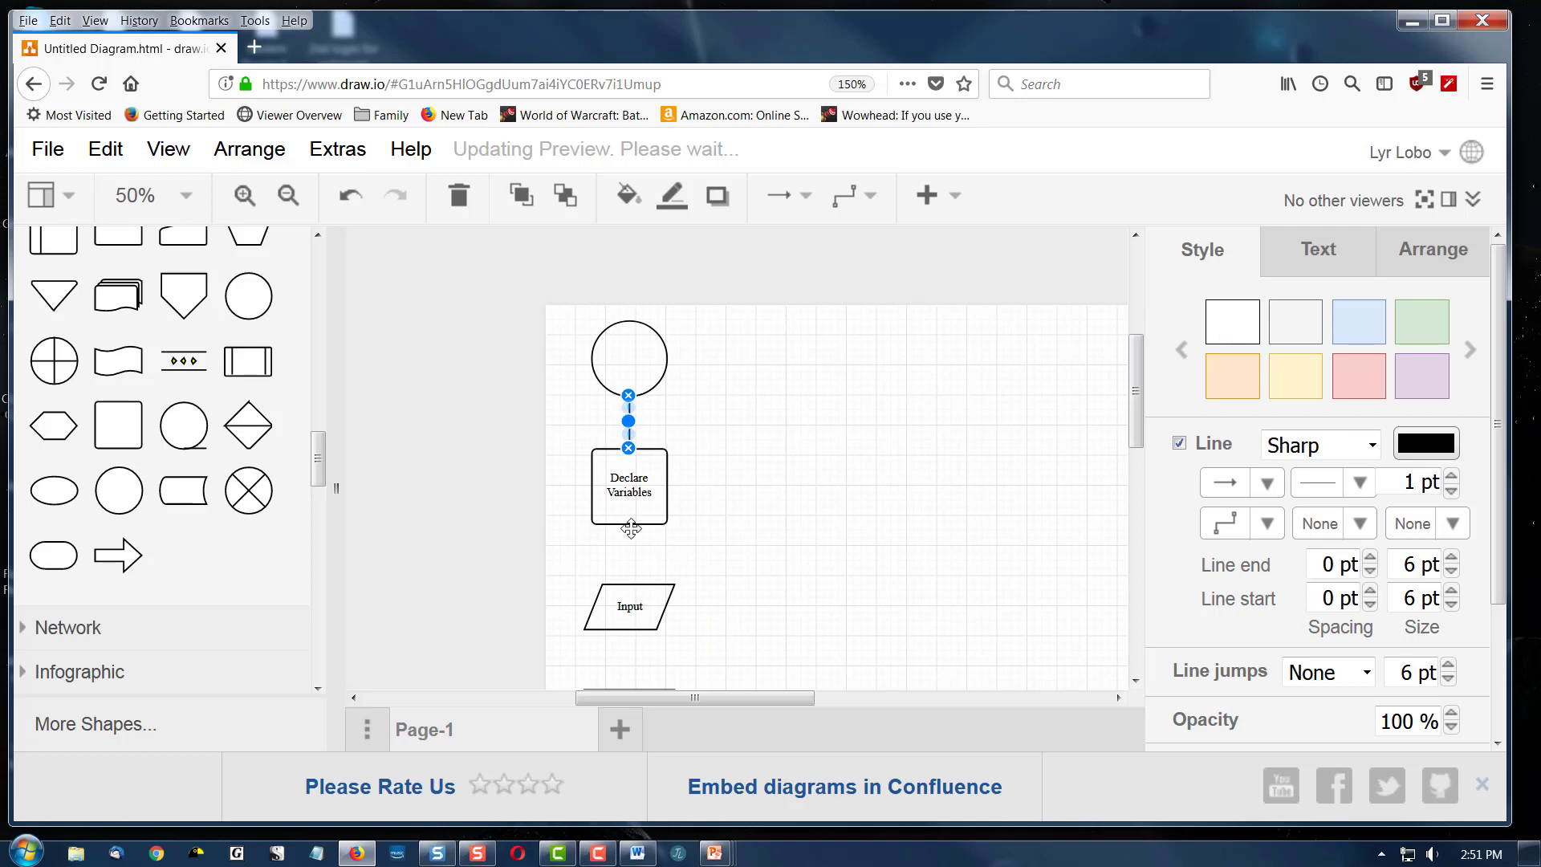
drag(629, 521, 629, 584)
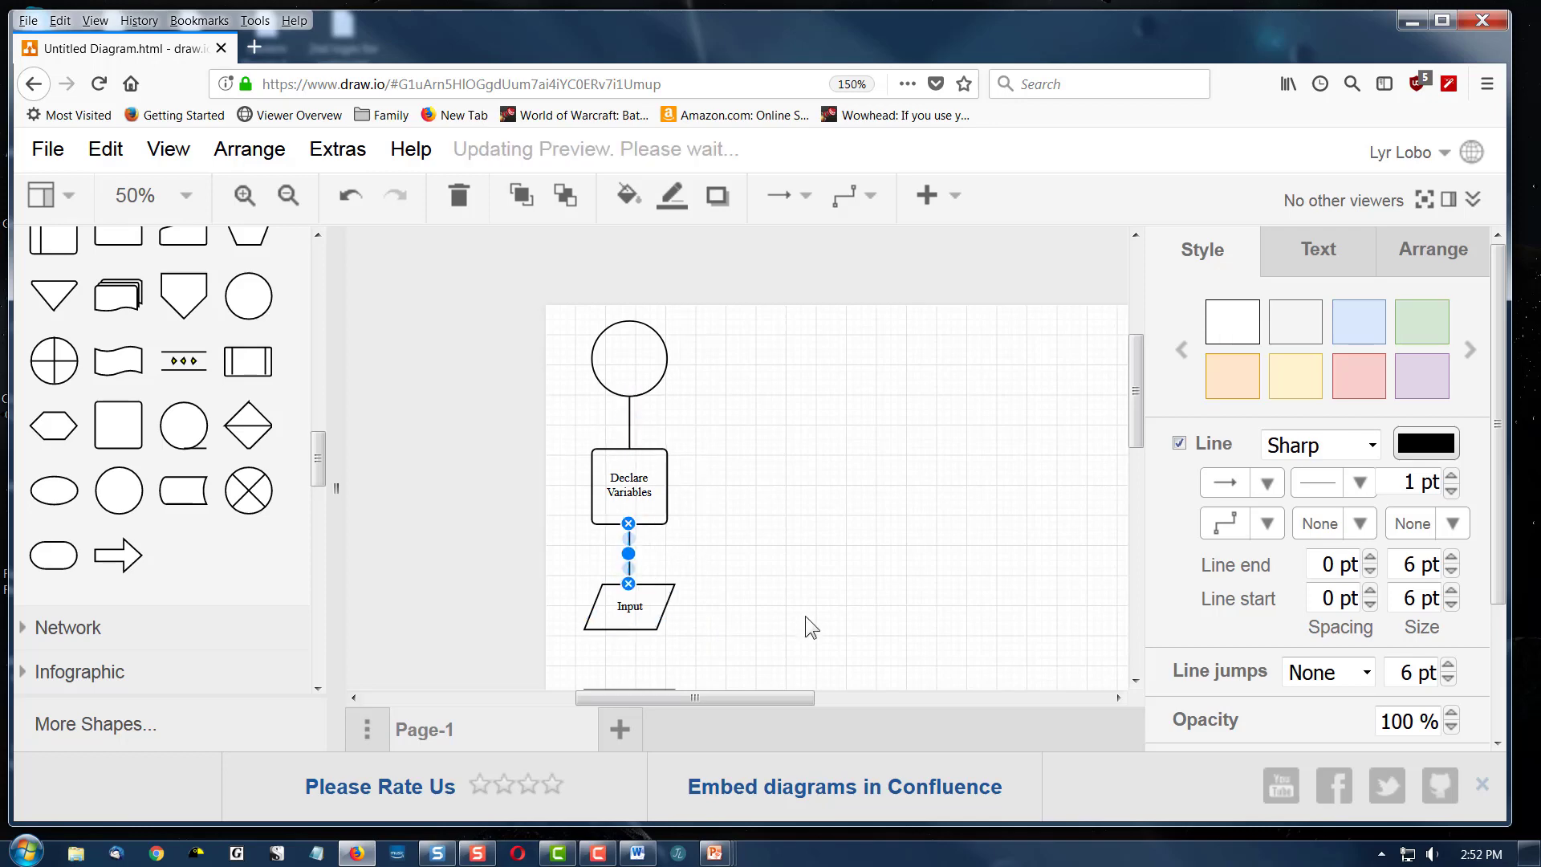
Step: Draw connectors from the Input parallelogram down to Calculate and from Calculate down to the Decision diamond
scroll(805, 624, down, 2)
scroll(806, 622, down, 1)
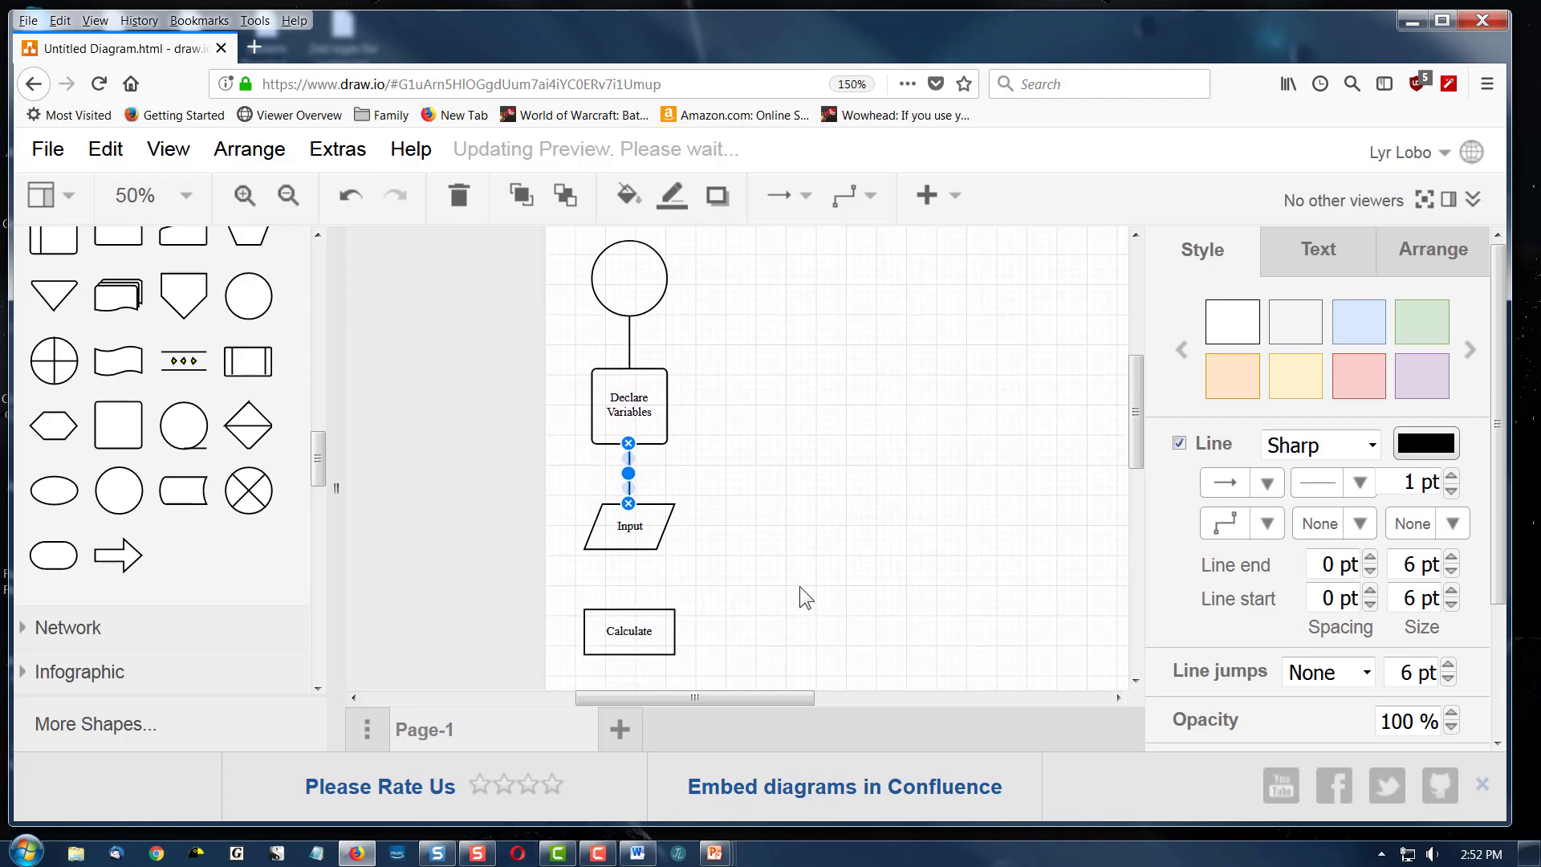
click(199, 198)
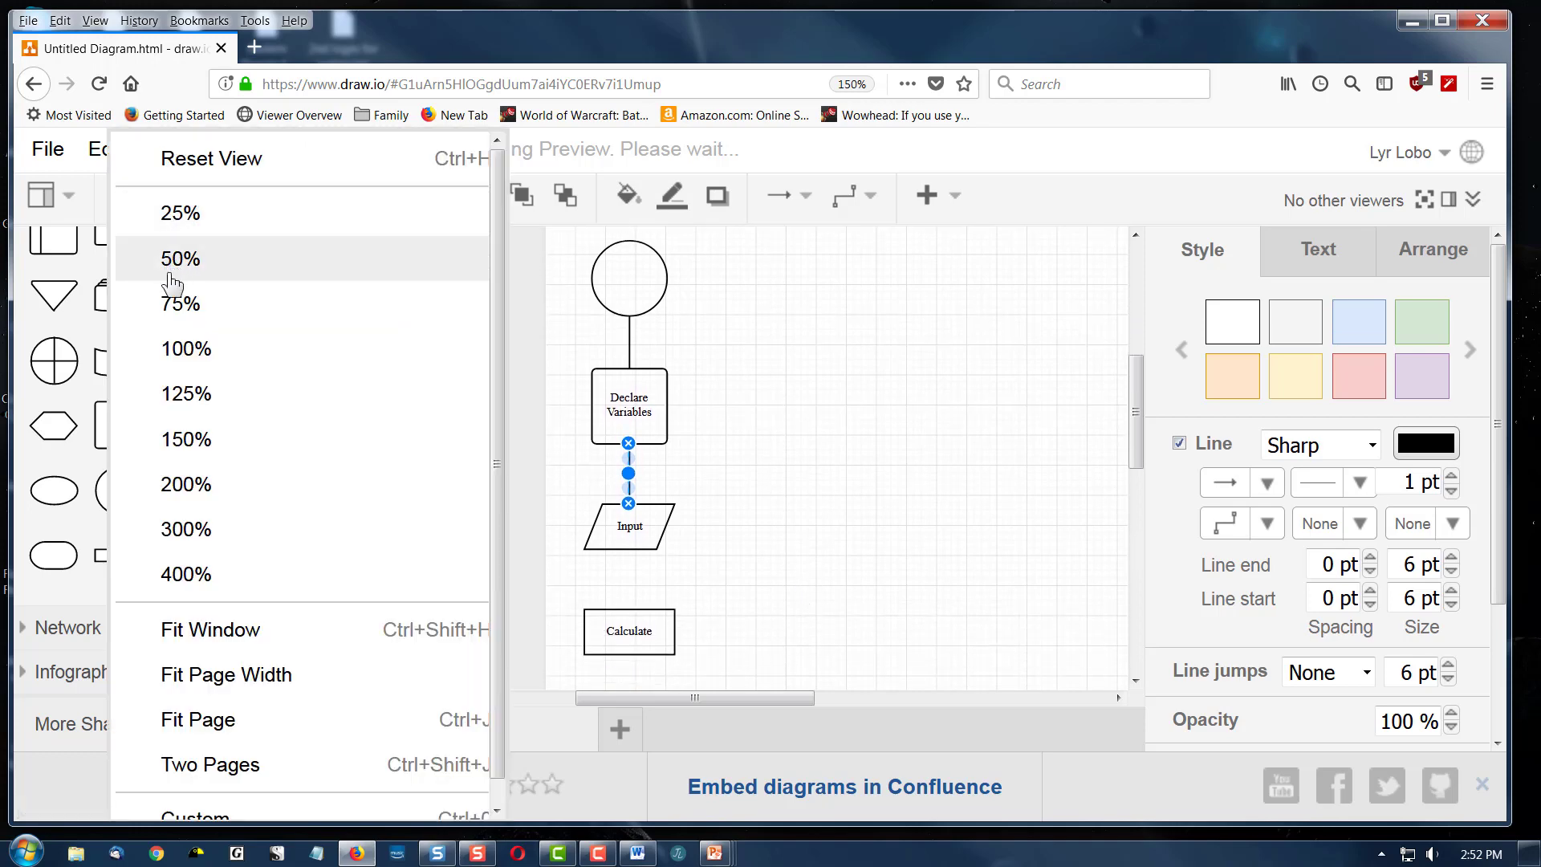
click(253, 306)
scroll(688, 609, down, 3)
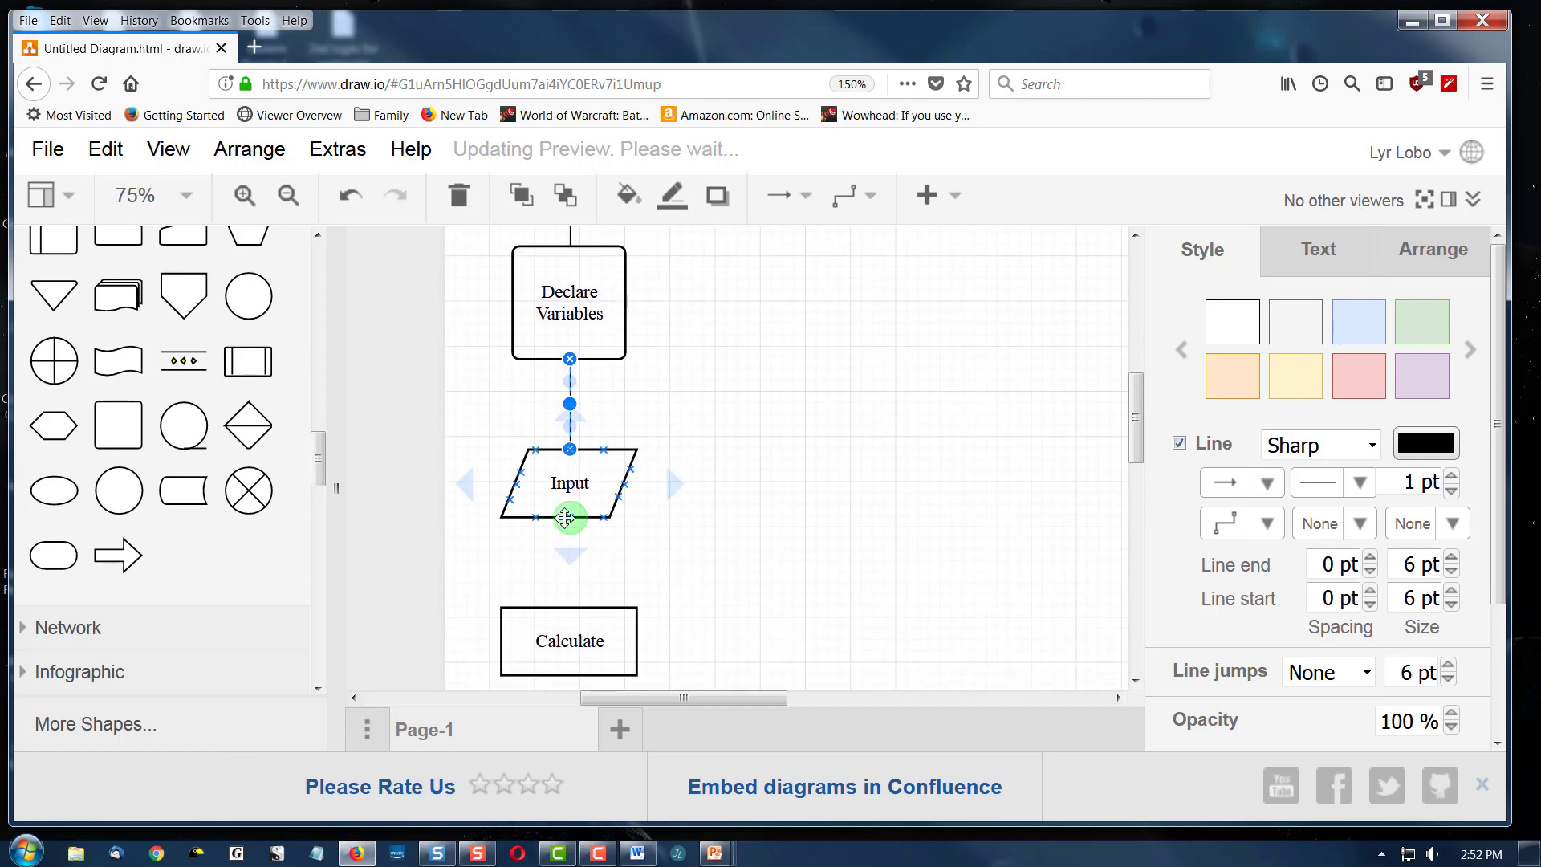
drag(570, 527, 566, 612)
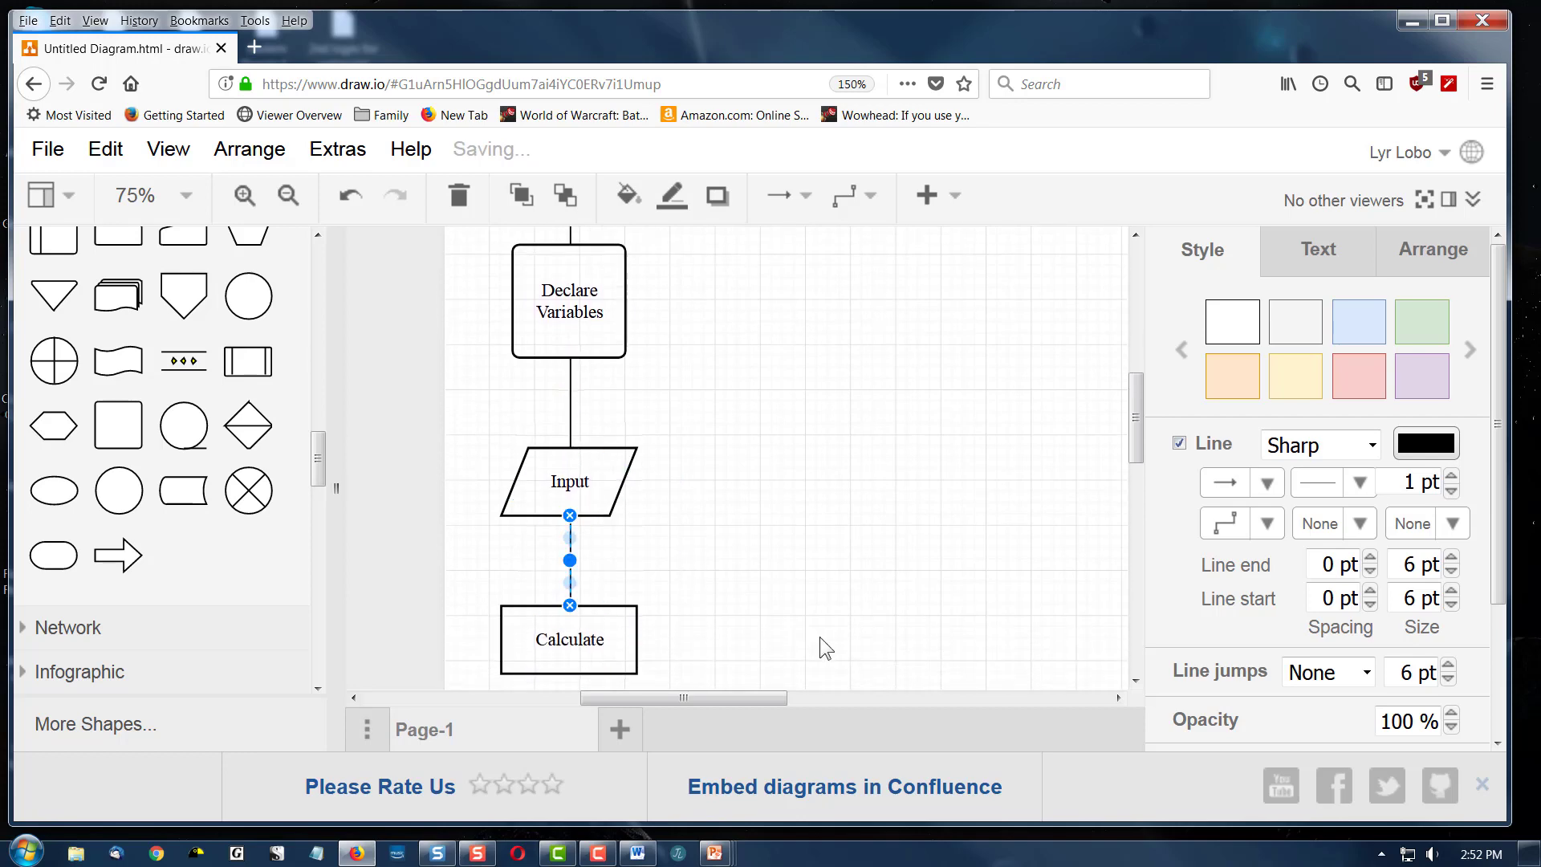
scroll(819, 643, down, 4)
mouse_move(571, 579)
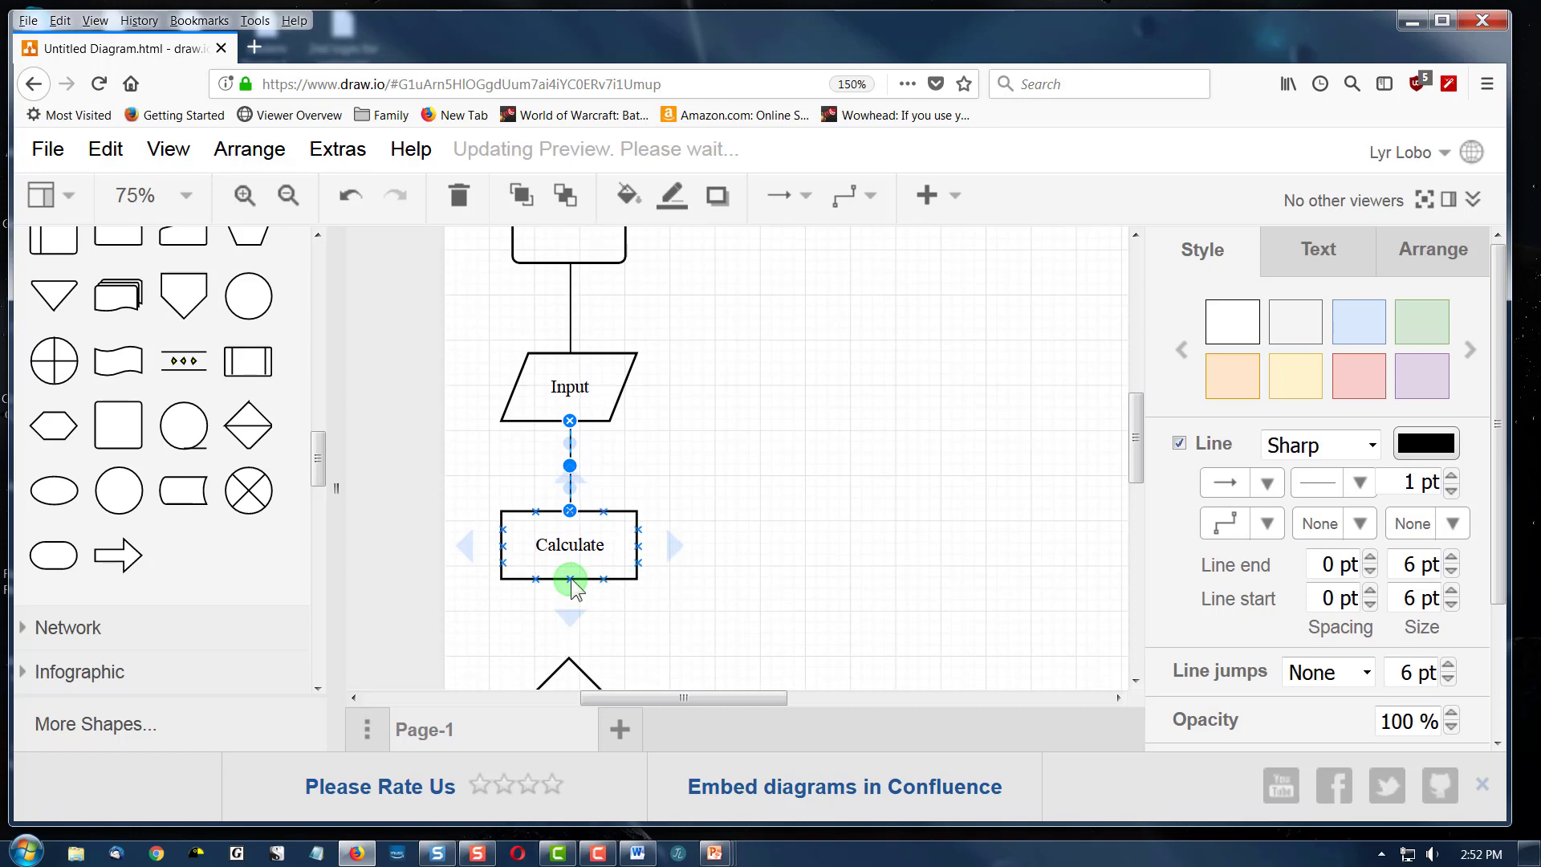
drag(571, 580, 568, 653)
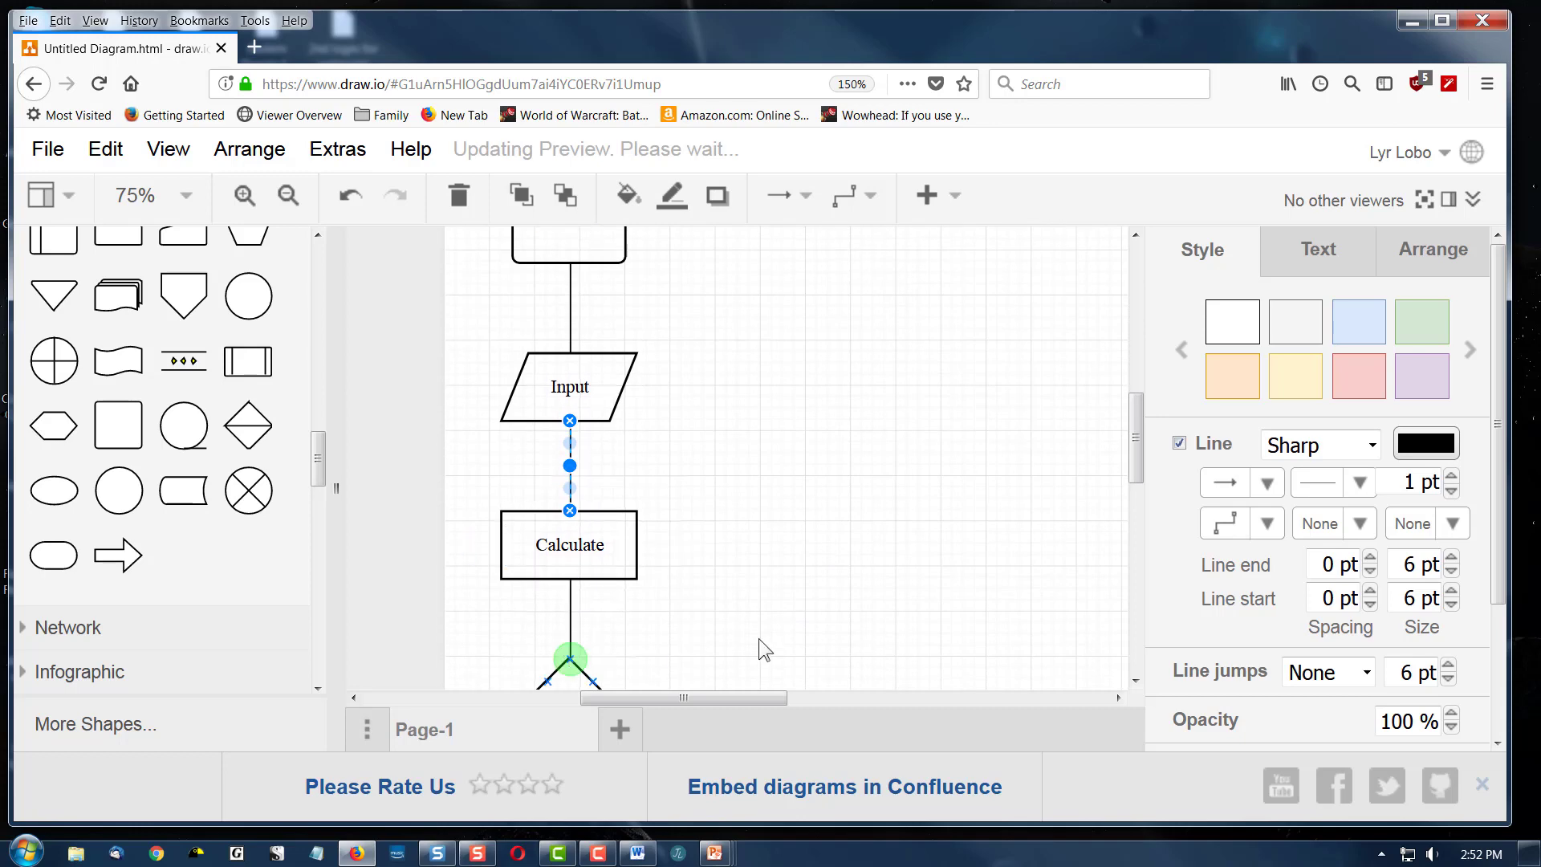
Step: Draw connectors from the Decision diamond down to Output and from Output down to the End circle
scroll(786, 634, down, 5)
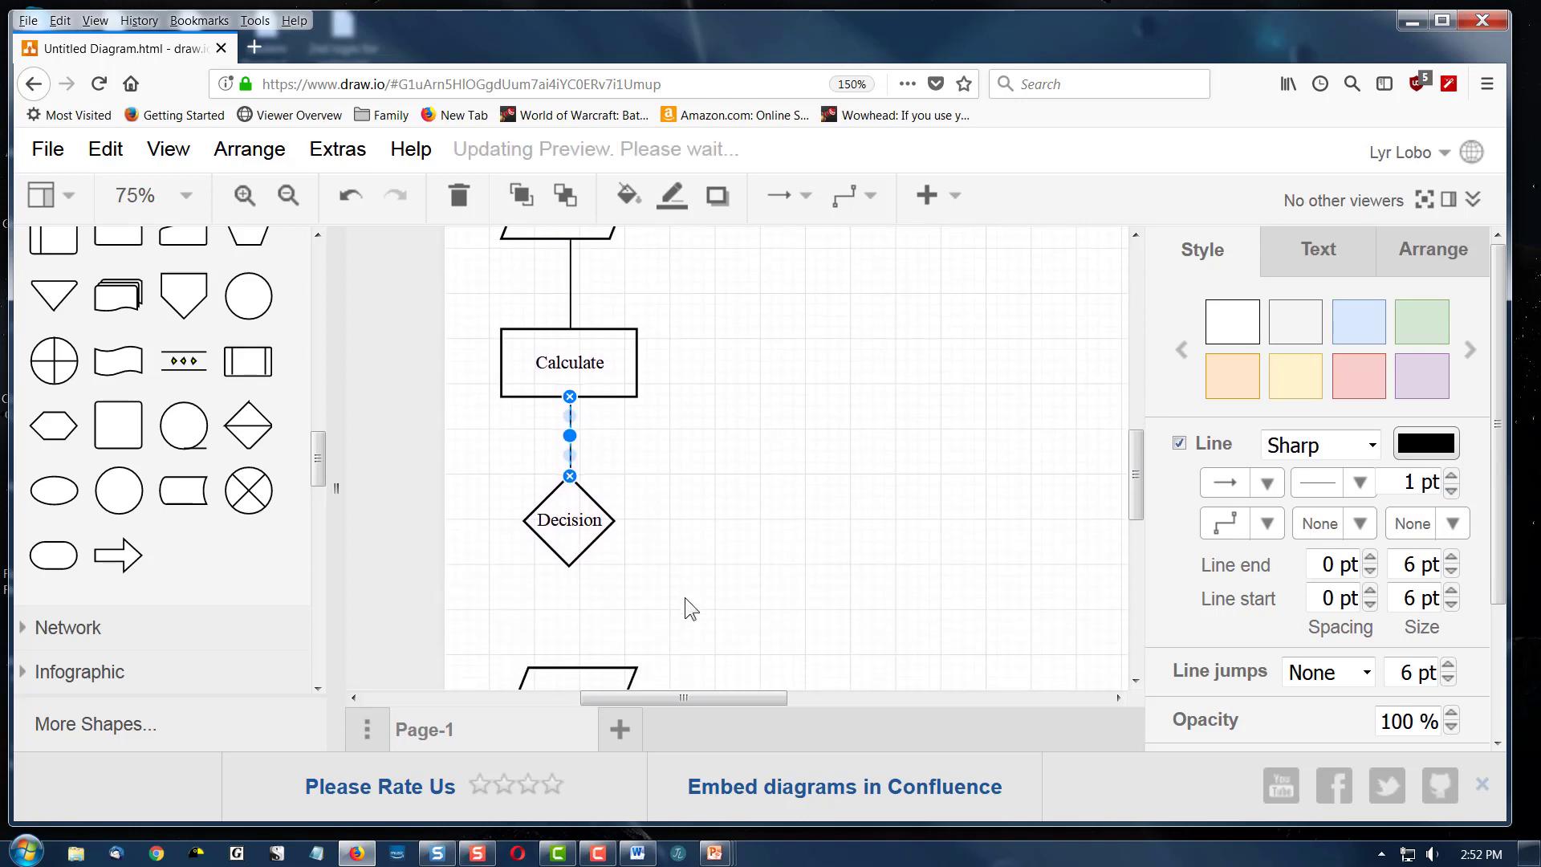
drag(570, 595, 569, 665)
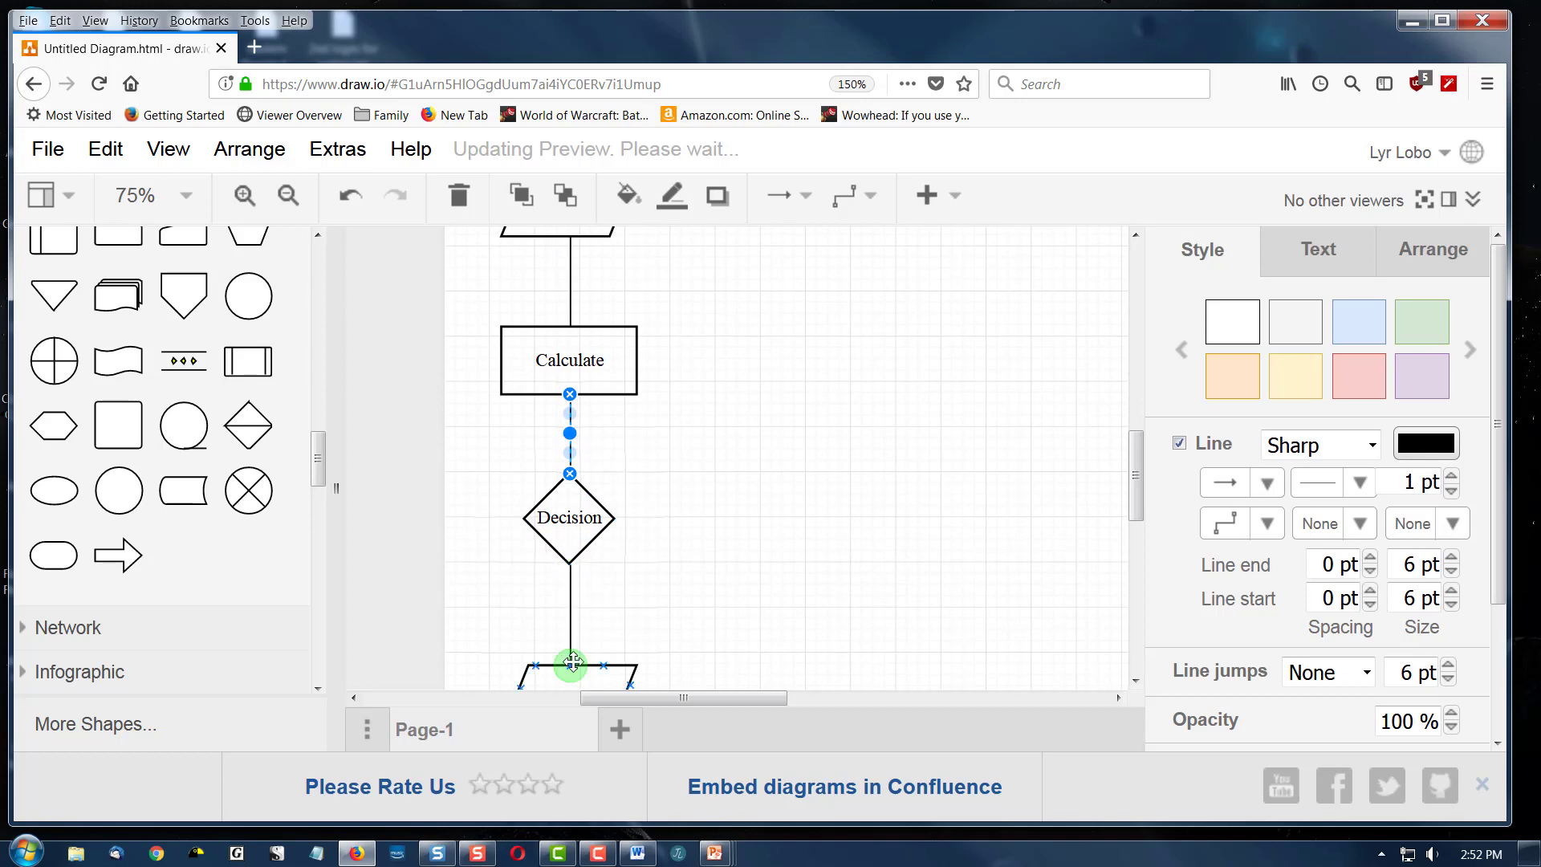
scroll(827, 607, down, 5)
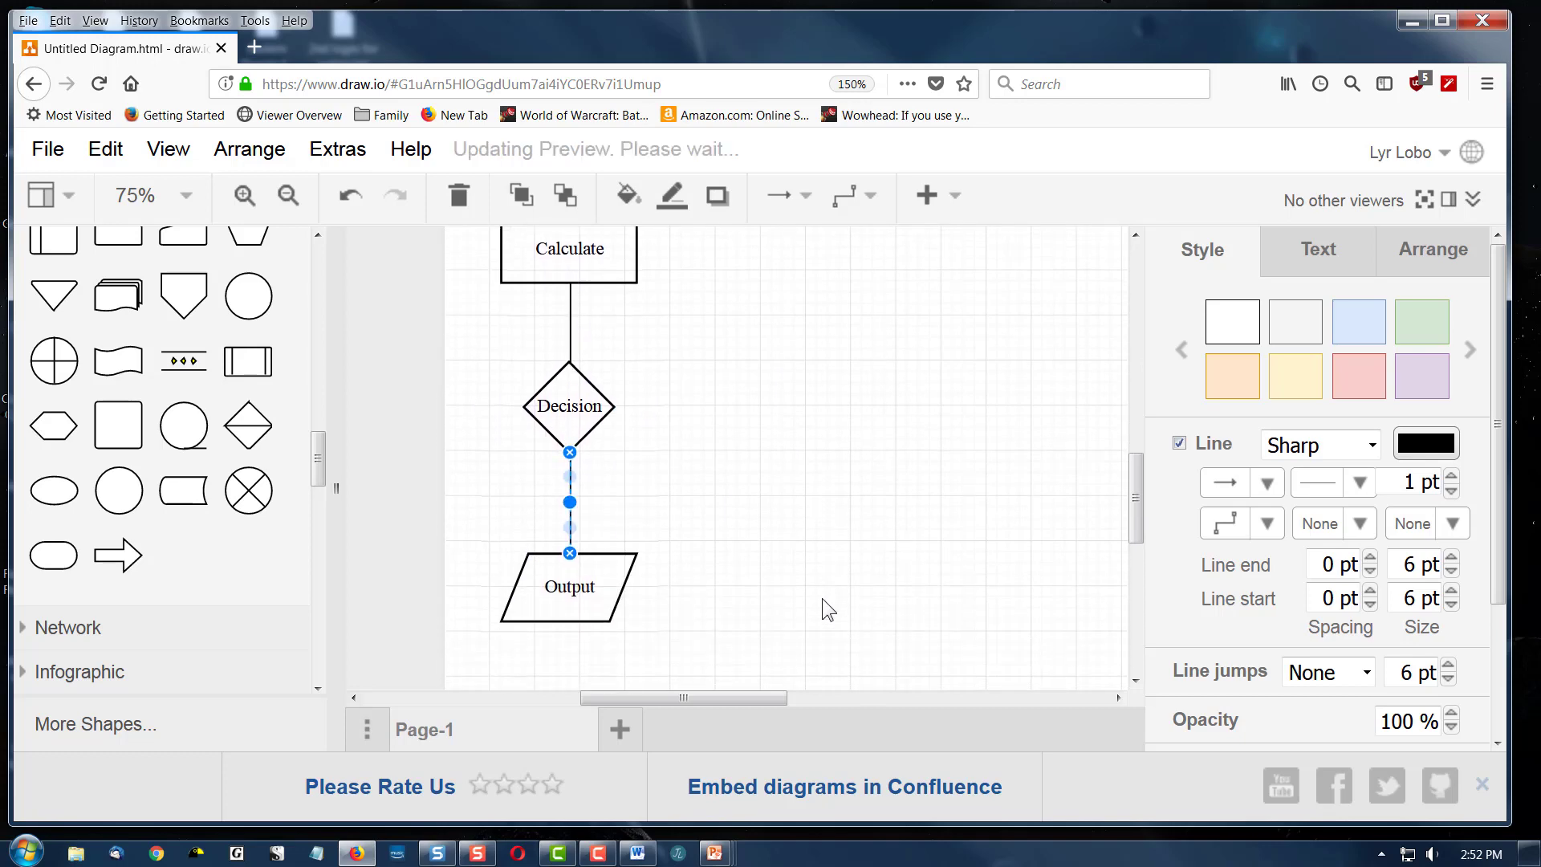
scroll(829, 610, down, 1)
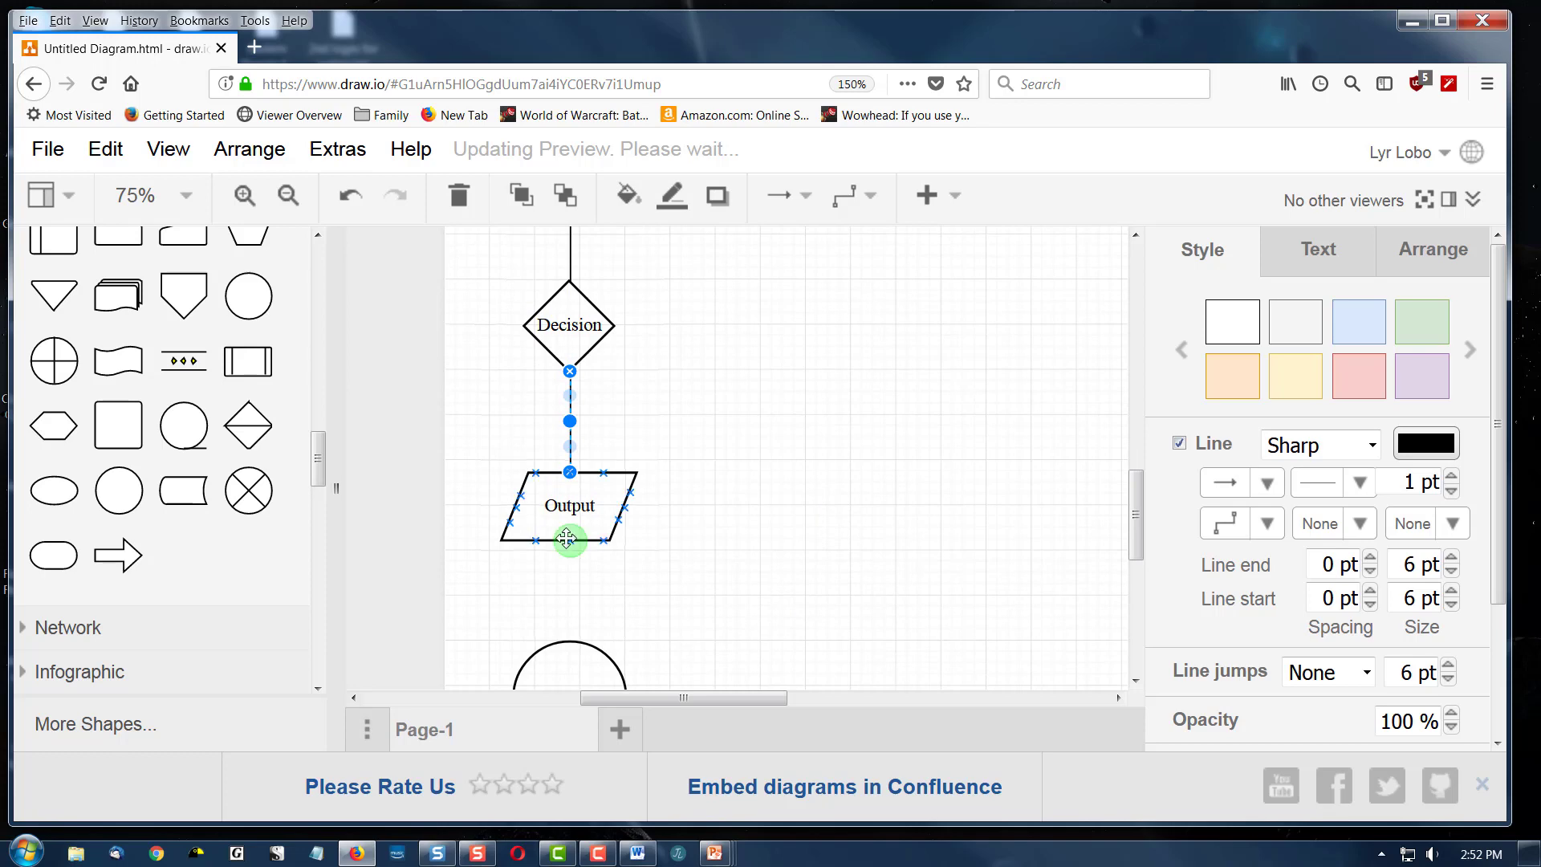
drag(566, 591, 570, 642)
scroll(806, 652, down, 2)
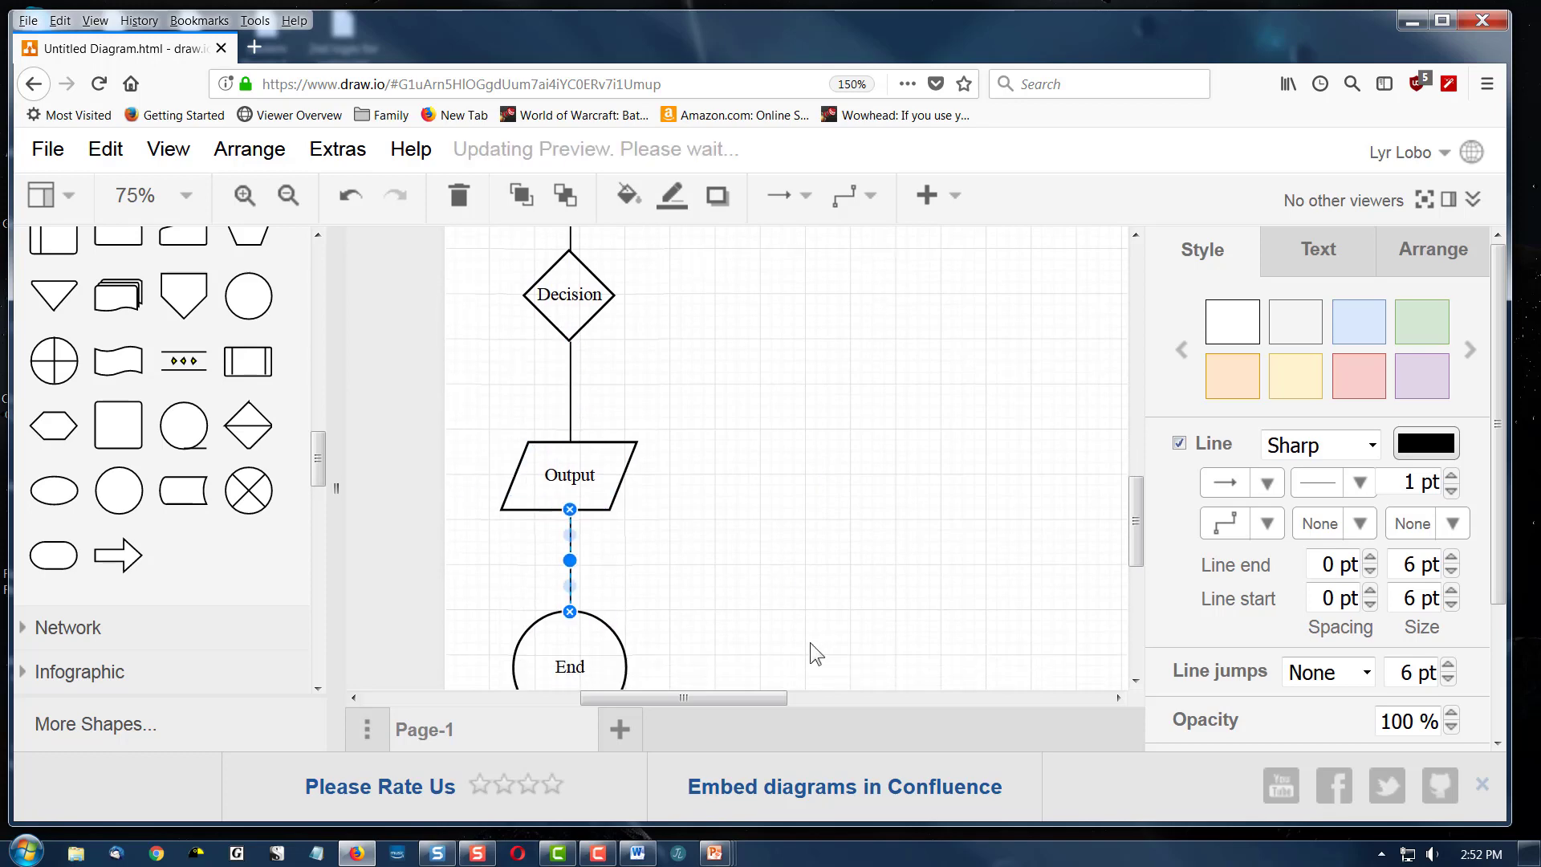
Step: Select all seven flowchart shapes, from the End circle up to the start circle, and examine their alignment and distribution options
click(568, 656)
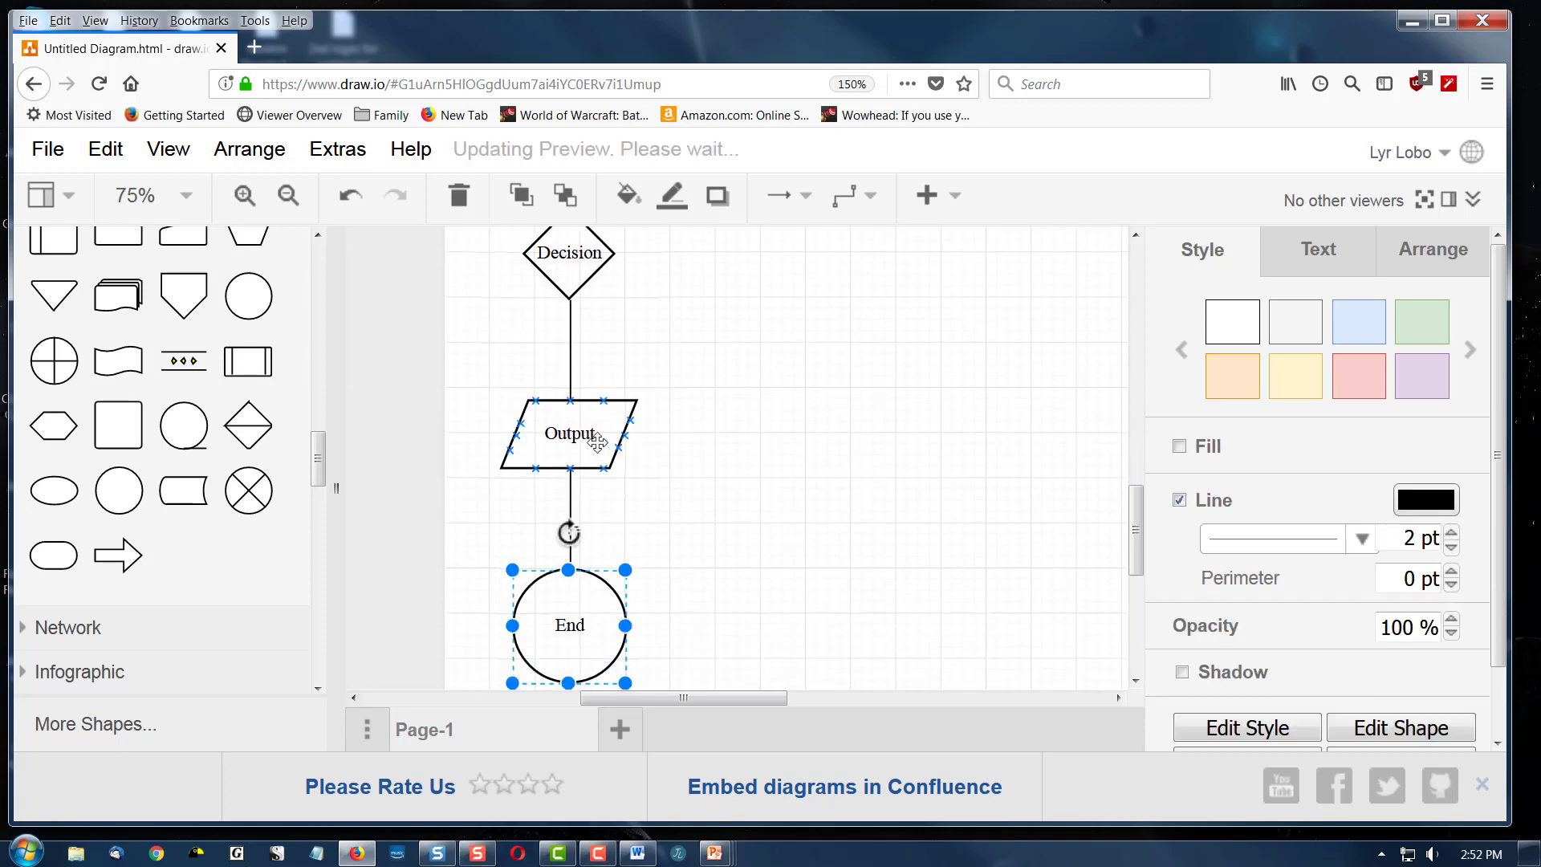
shift+click(592, 442)
shift+click(568, 256)
scroll(924, 393, up, 1)
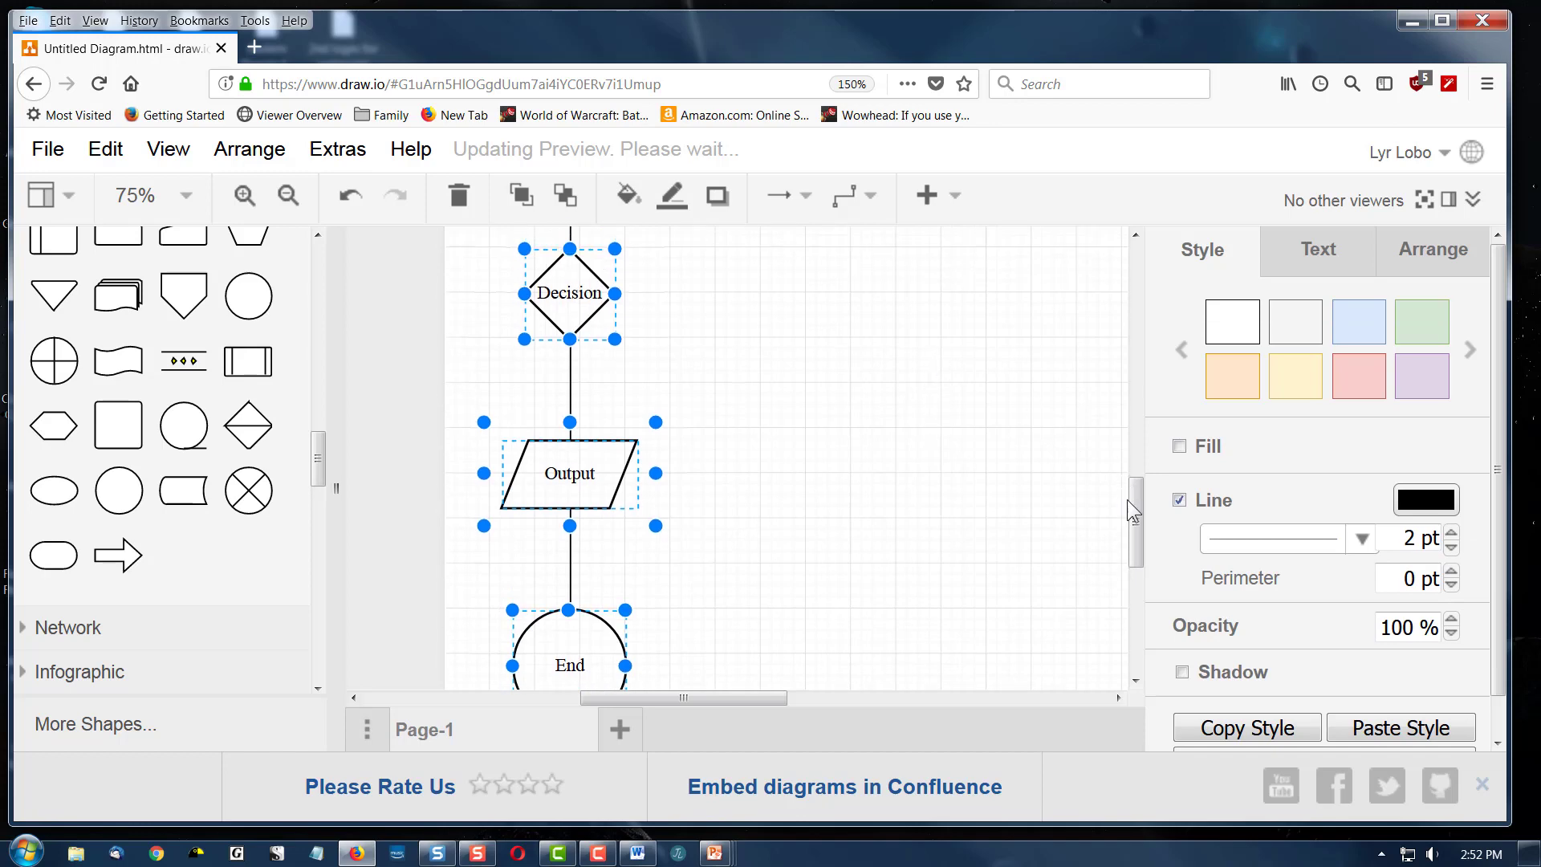
drag(1131, 506, 1140, 351)
shift+click(590, 501)
shift+click(561, 347)
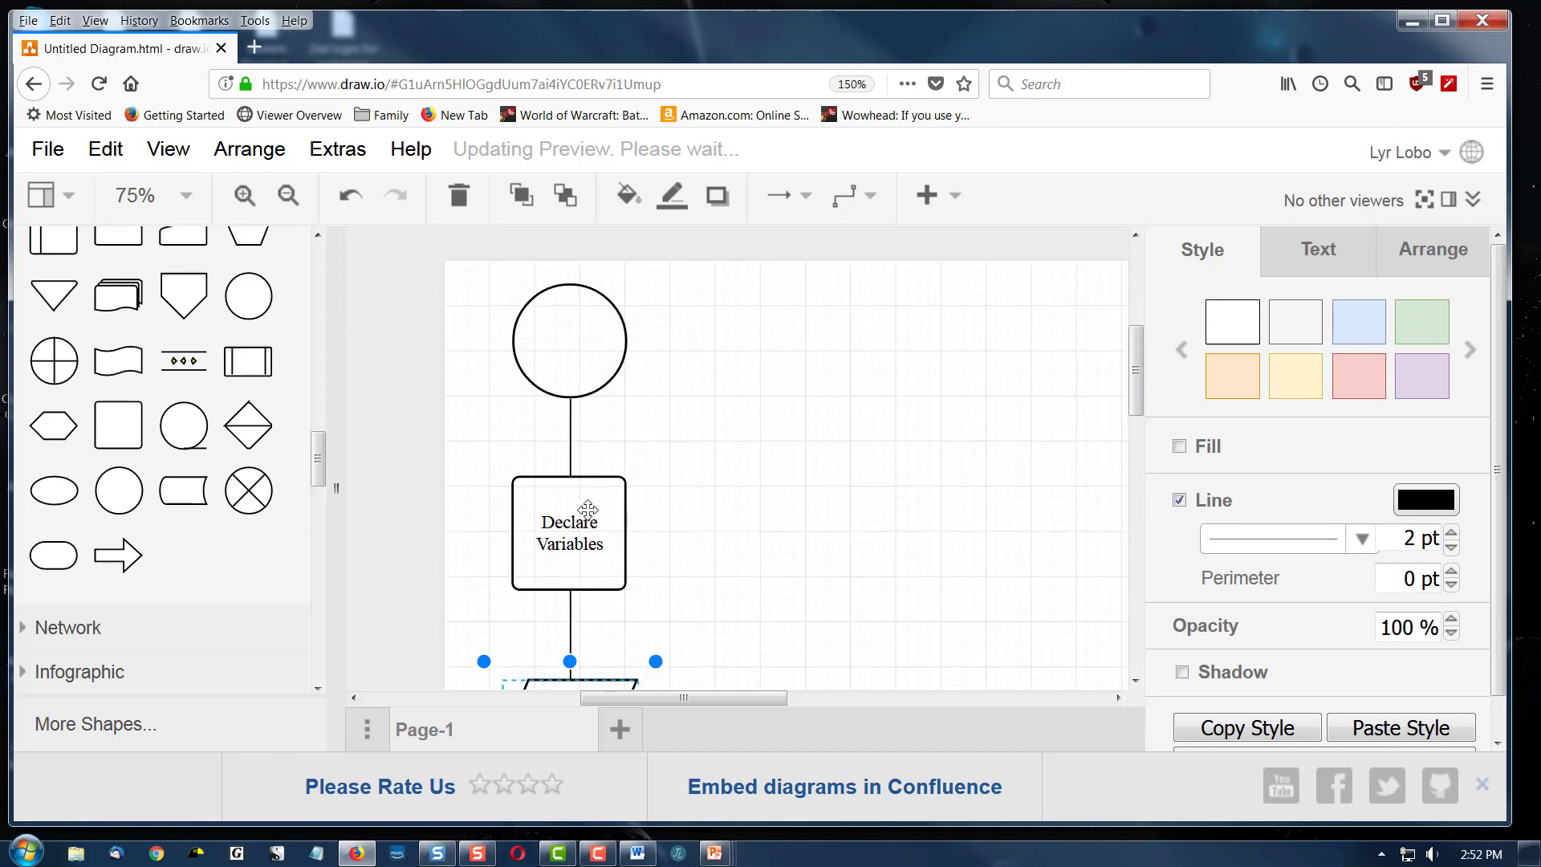
shift+click(566, 516)
shift+click(571, 370)
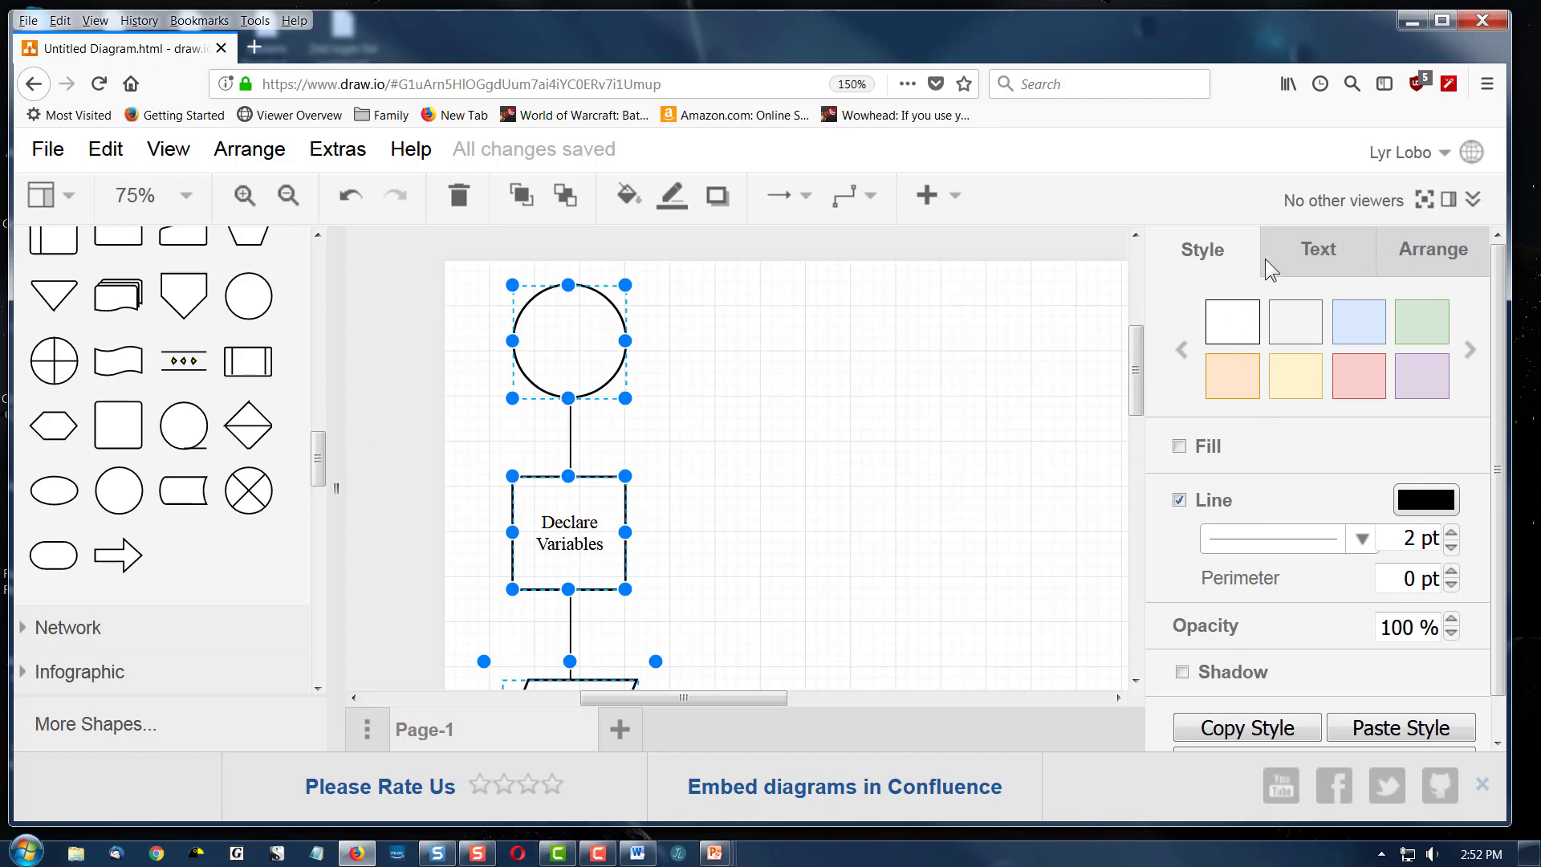
click(1338, 251)
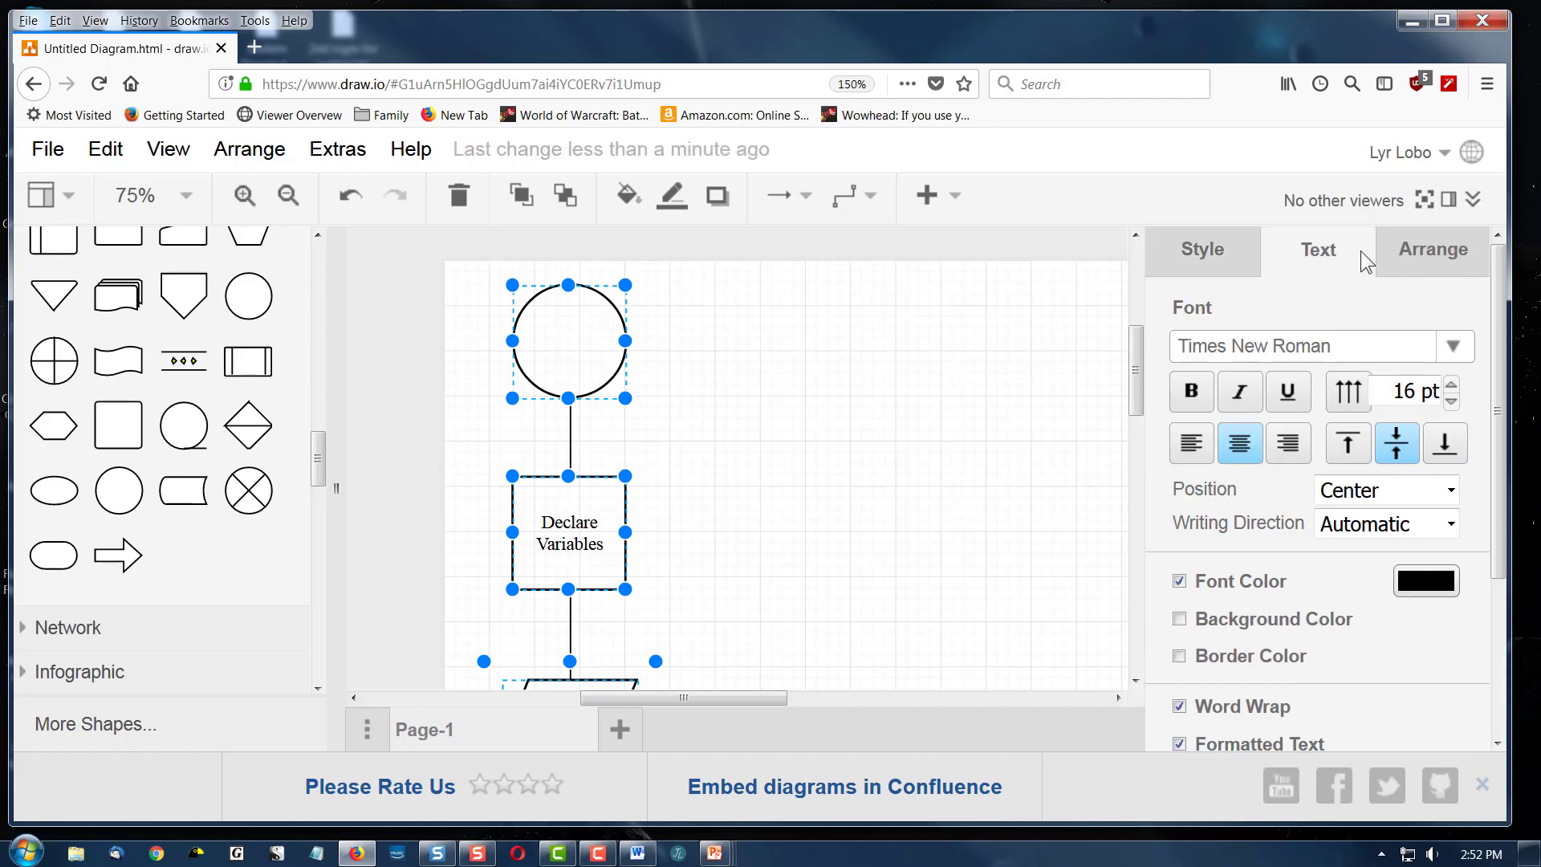
click(1433, 254)
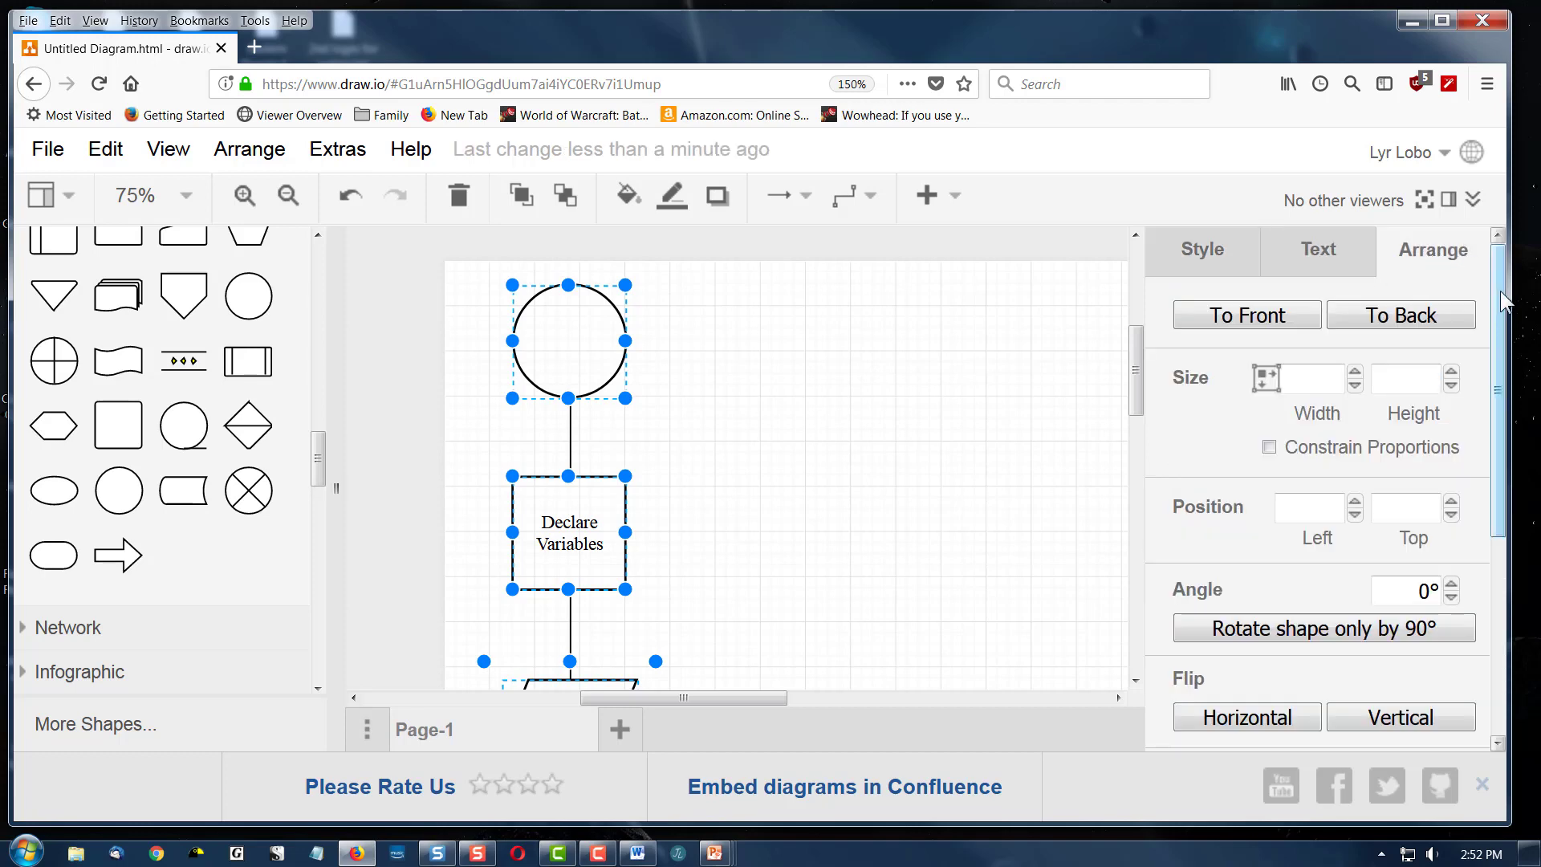
drag(1502, 309, 1503, 610)
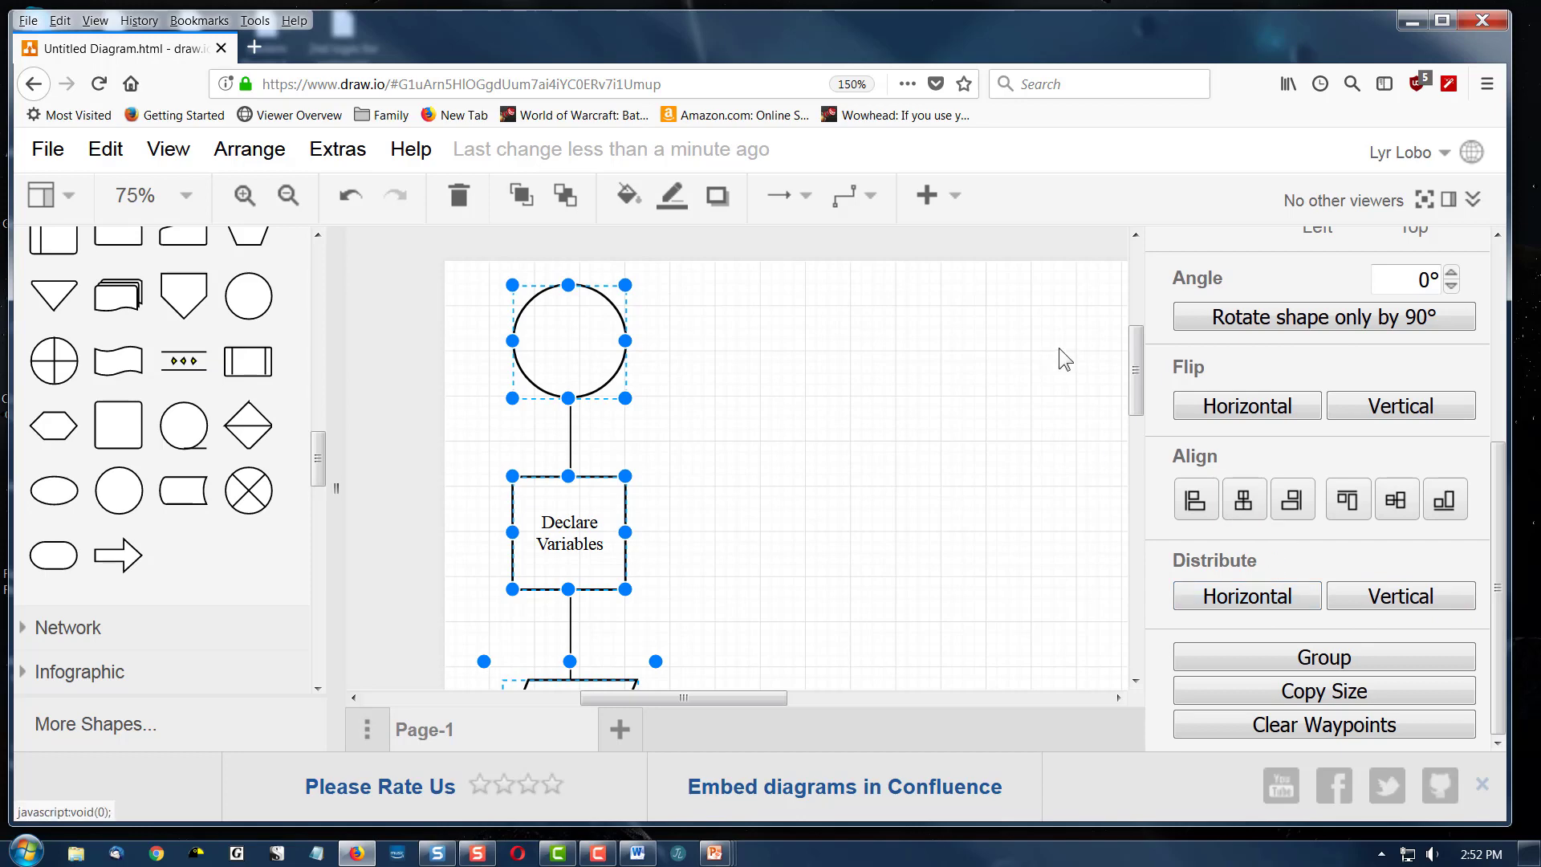
Step: Label the empty circle above Declare Variables "Start"
click(1135, 462)
drag(1136, 462, 1141, 354)
click(563, 351)
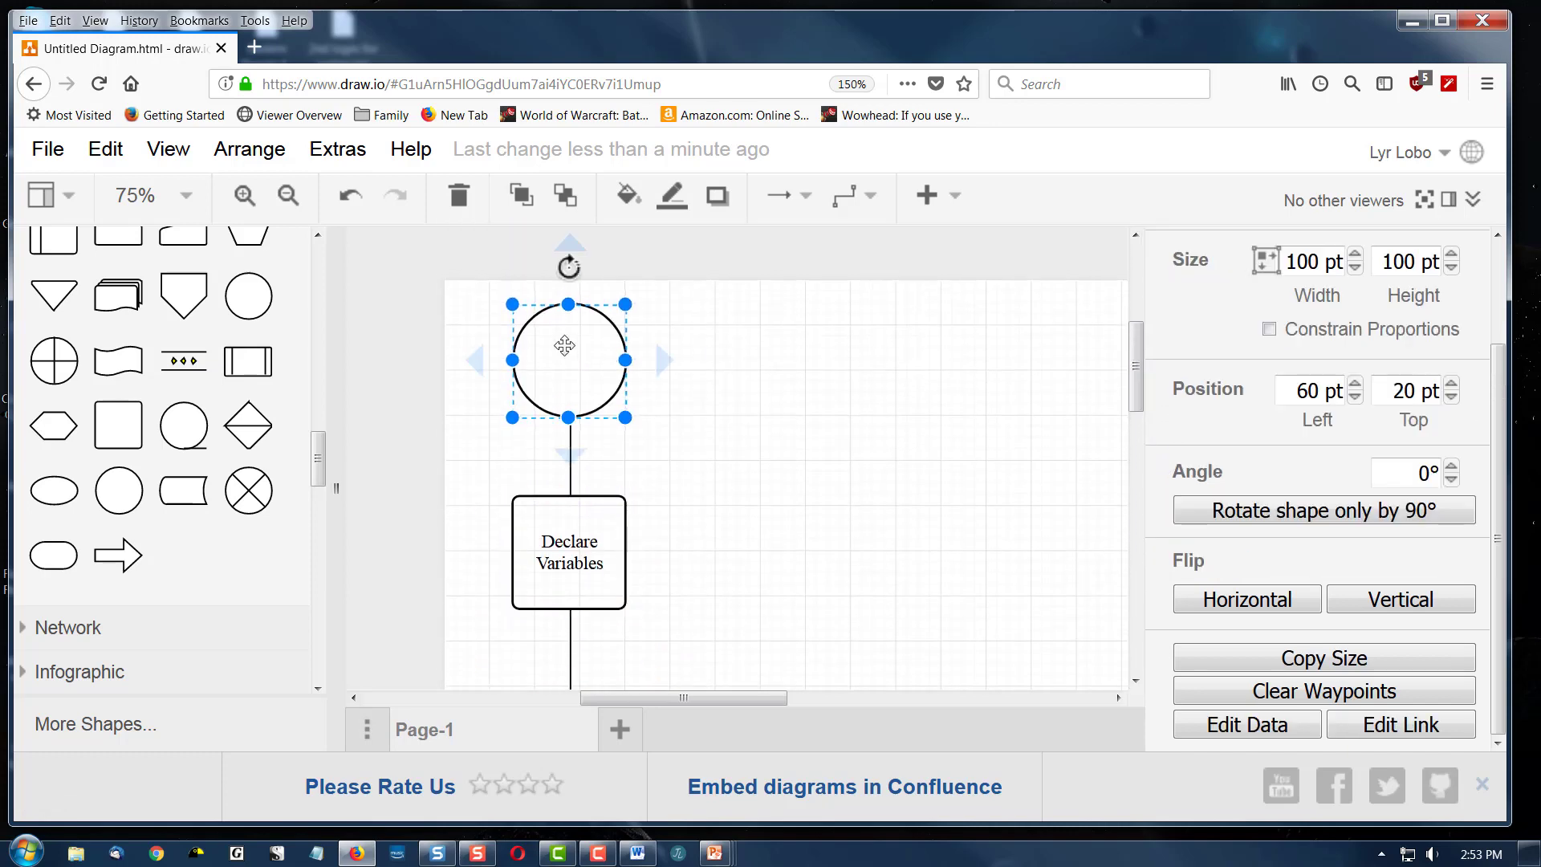
double_click(565, 359)
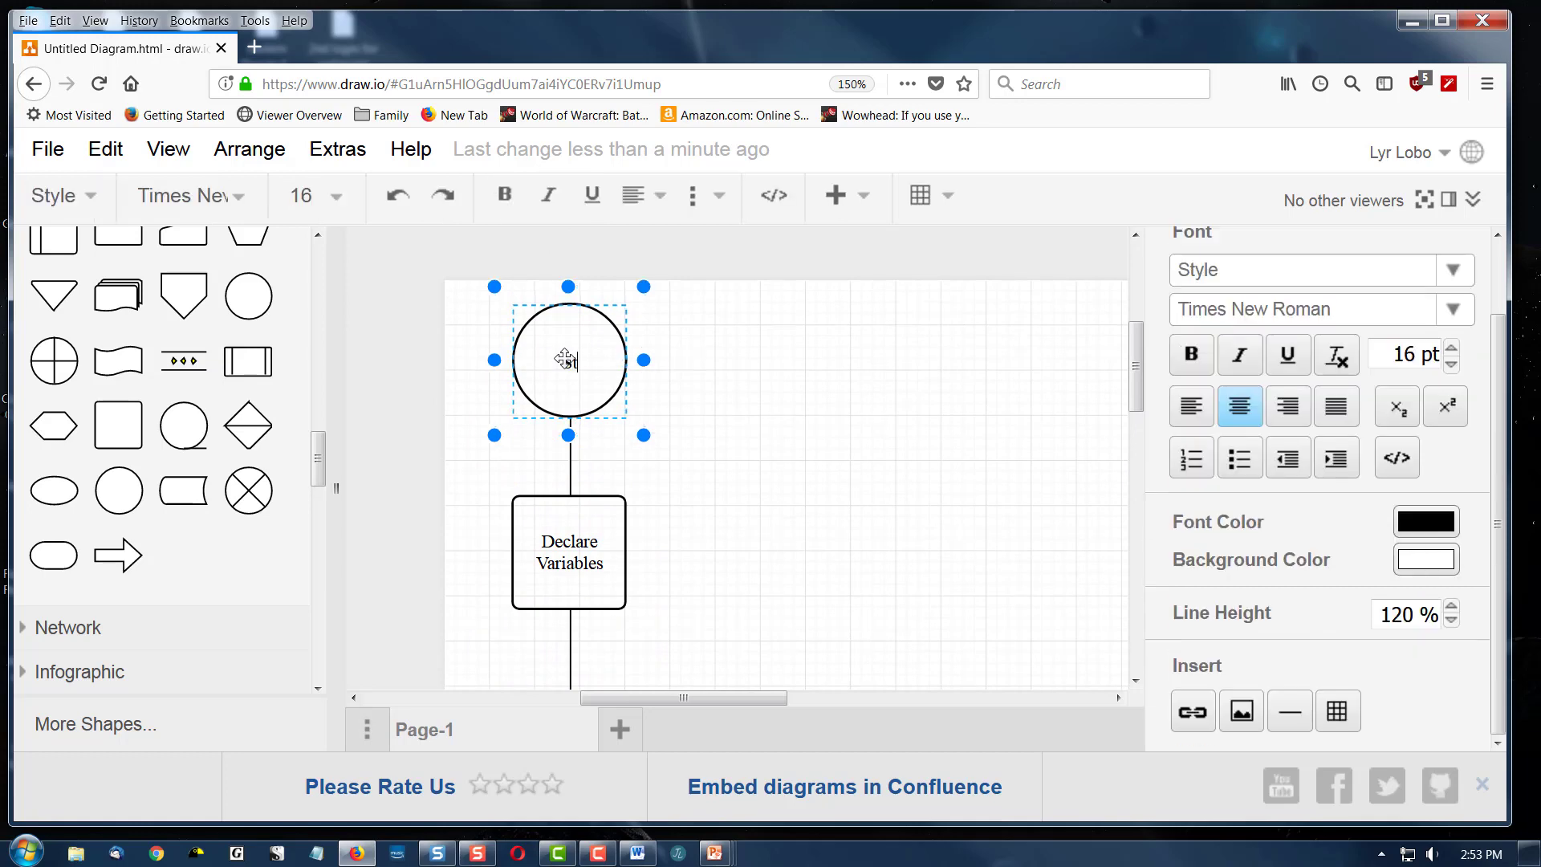
text(Start)
click(731, 469)
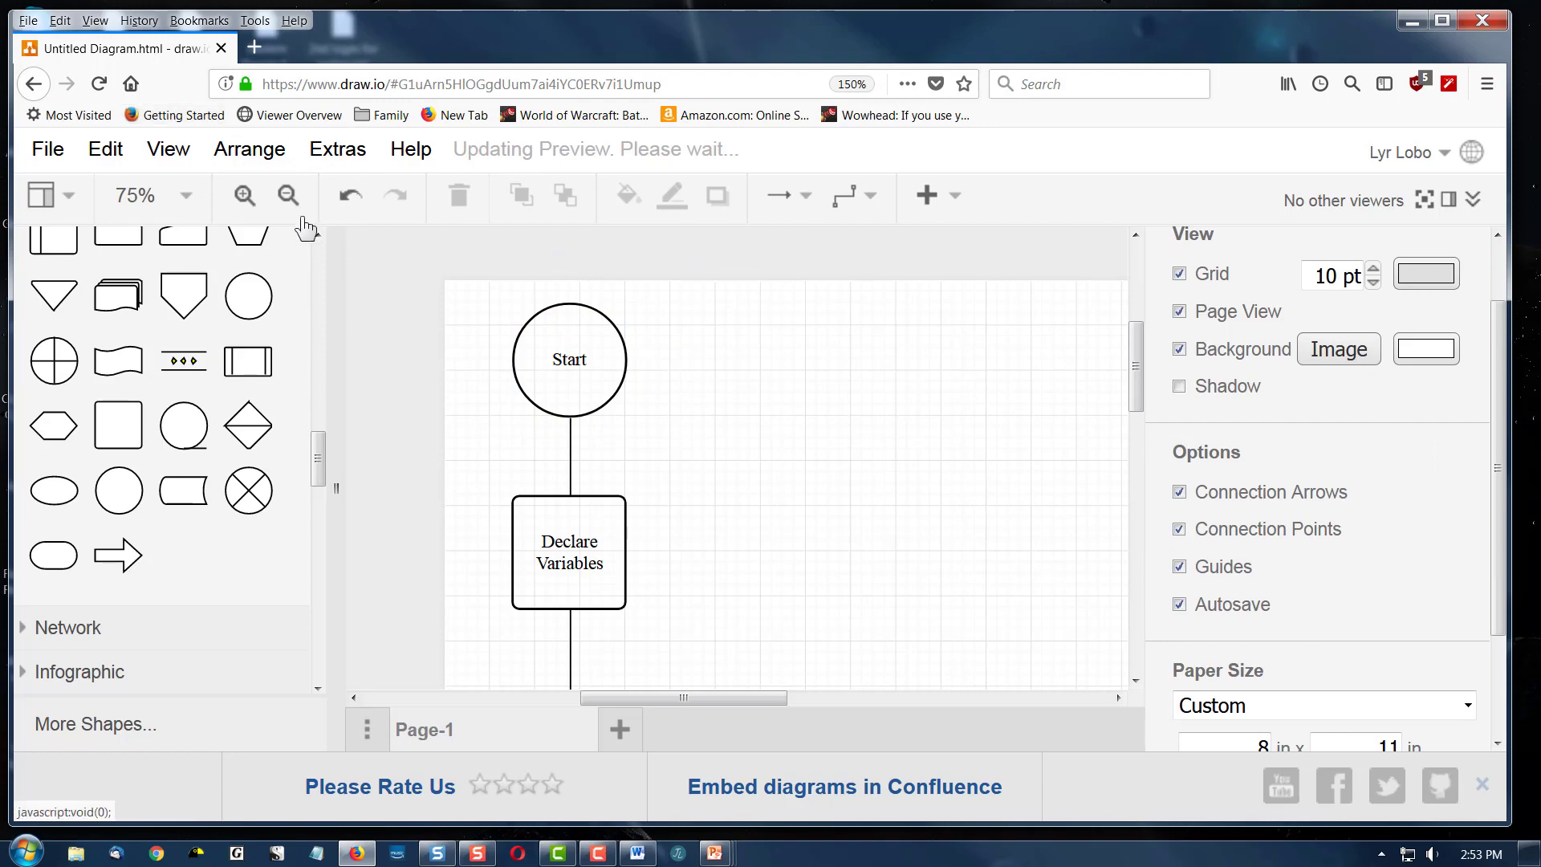
Step: Rename the diagram as "Flowchart Demo 7"
click(48, 149)
click(116, 401)
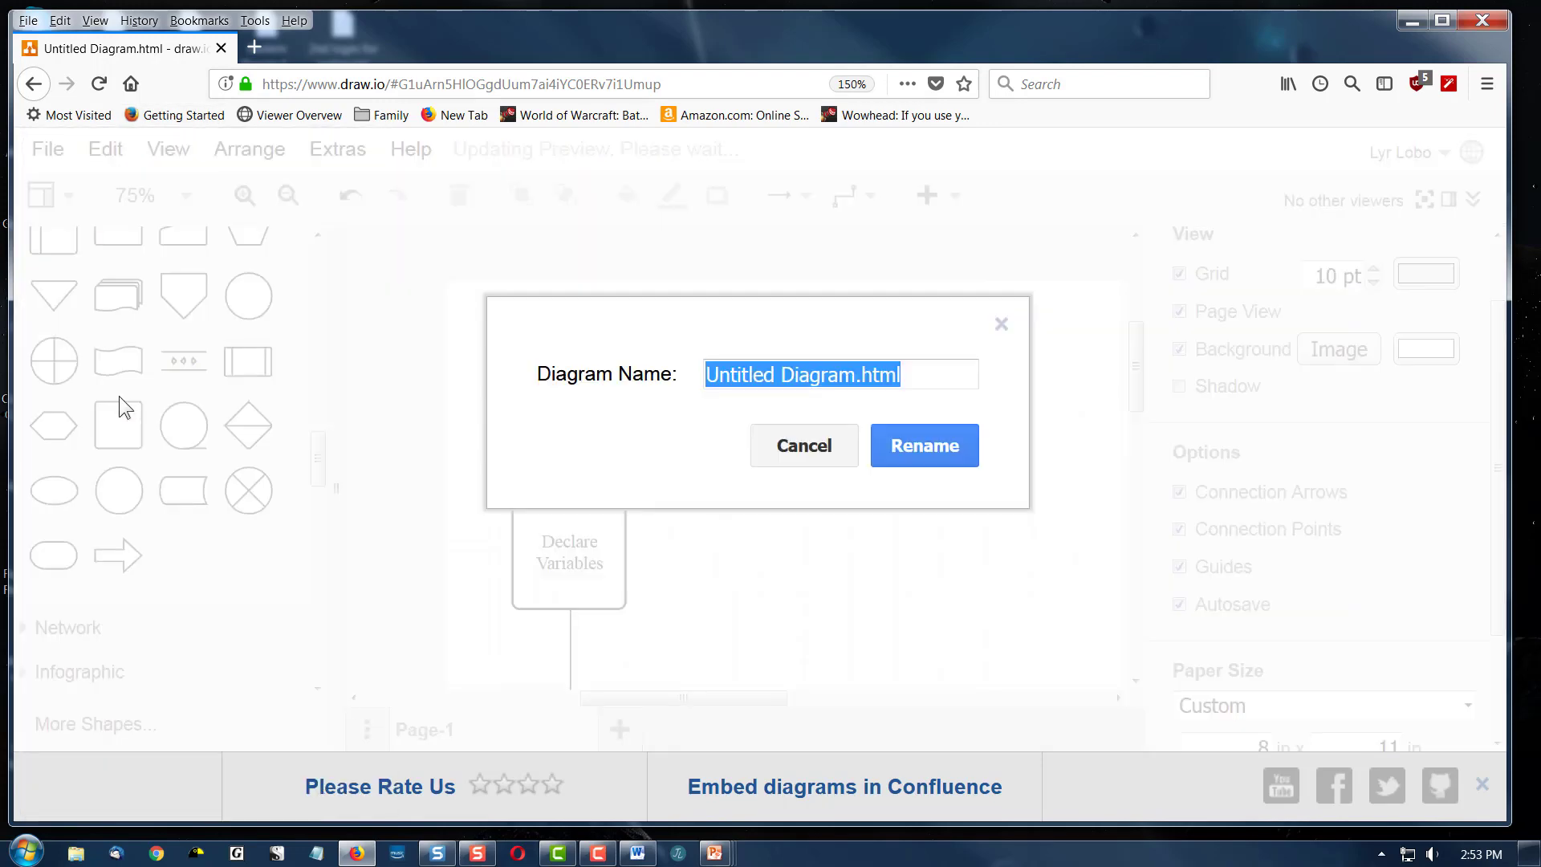
text(Fl)
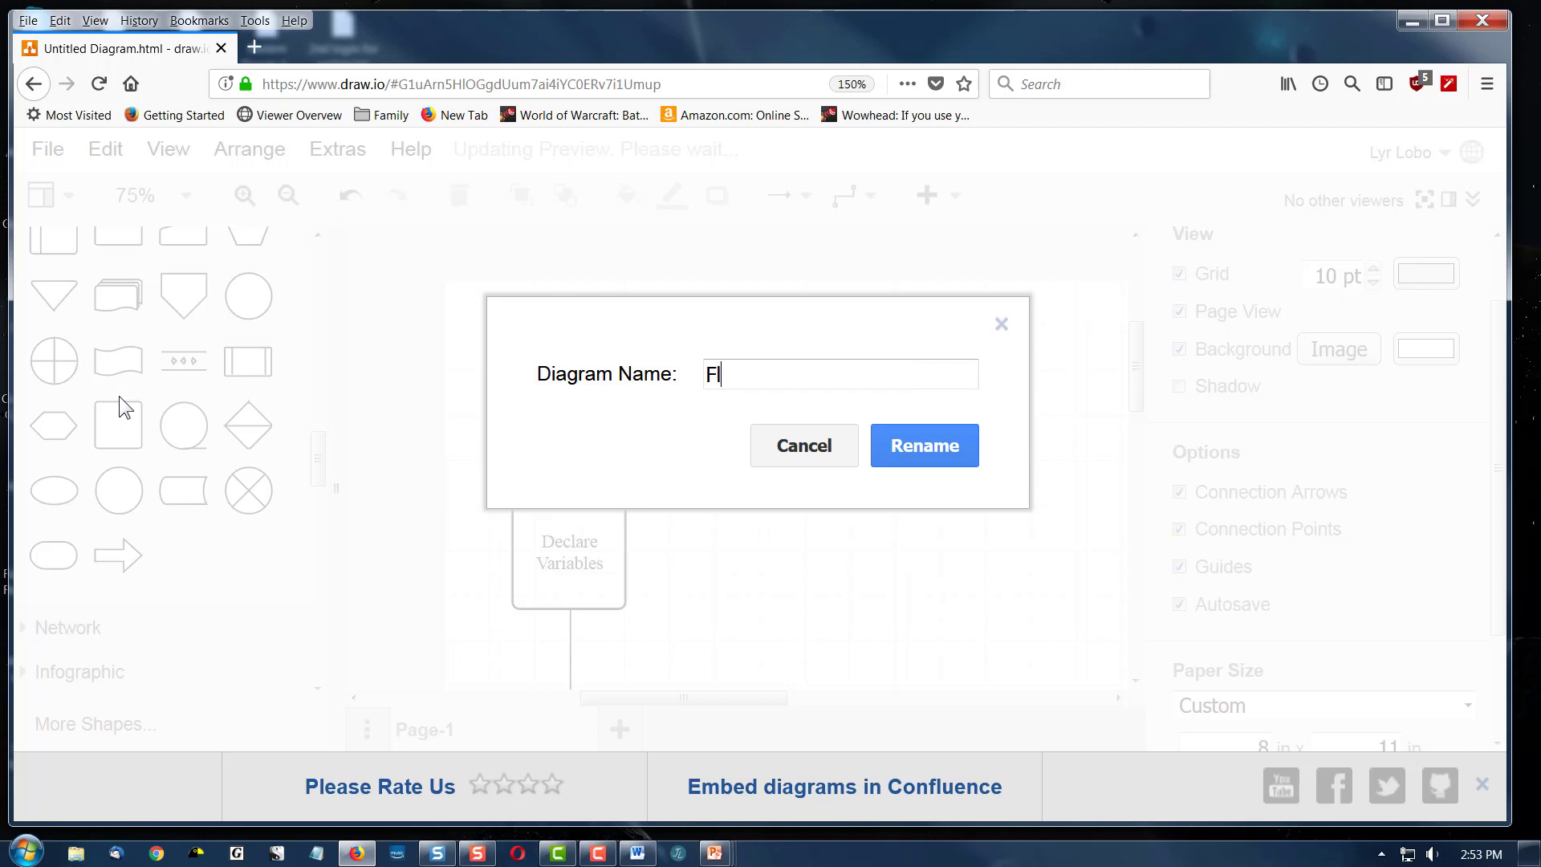
text(owchart Demo 7)
key(Return)
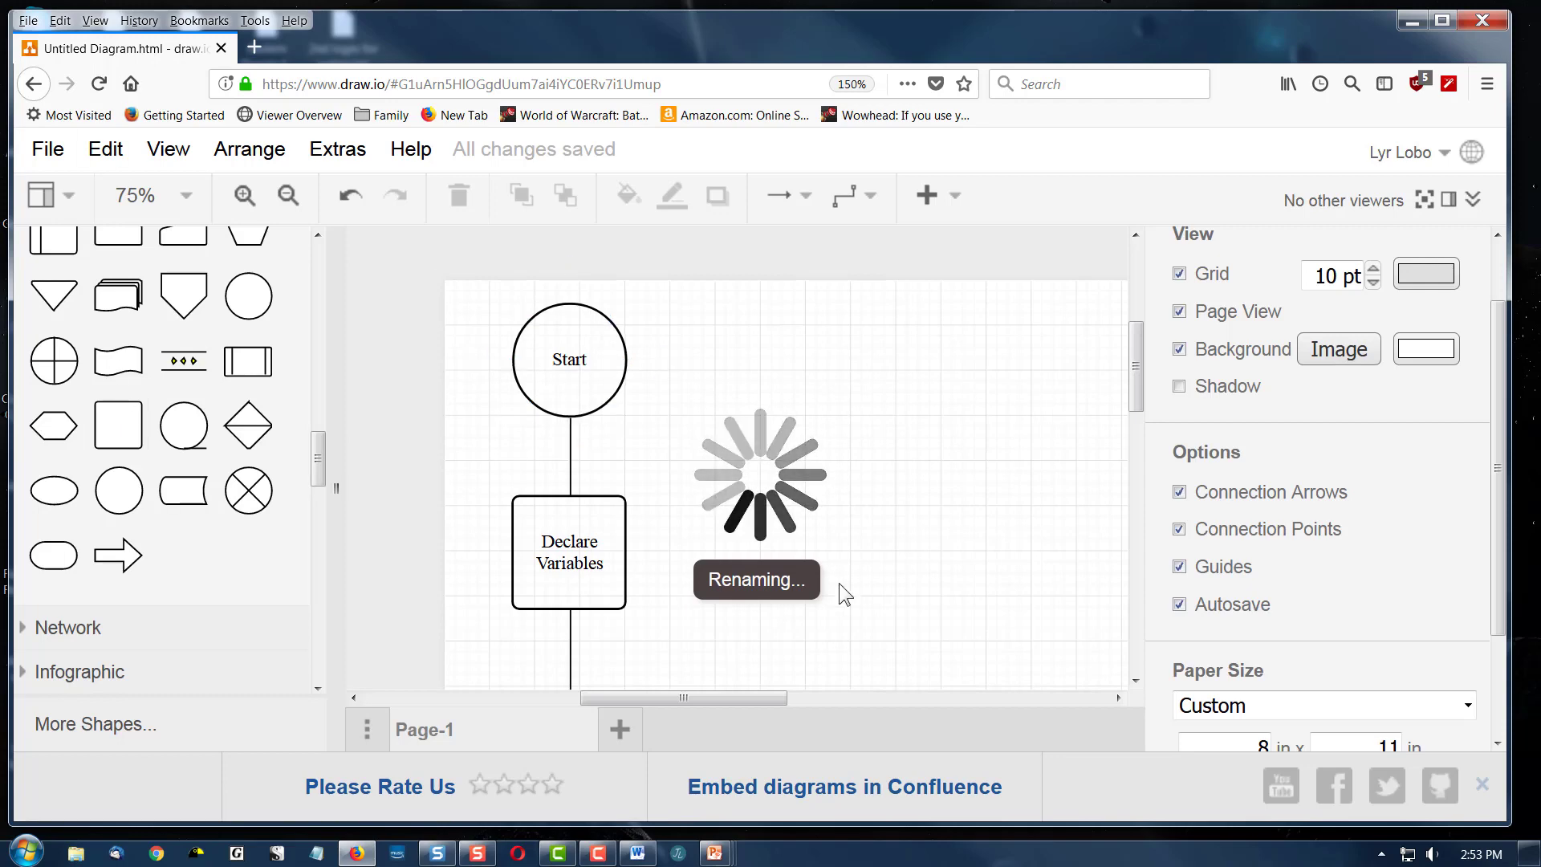
Step: Export the diagram as a PNG image with a transparent background at 100% zoom
click(58, 158)
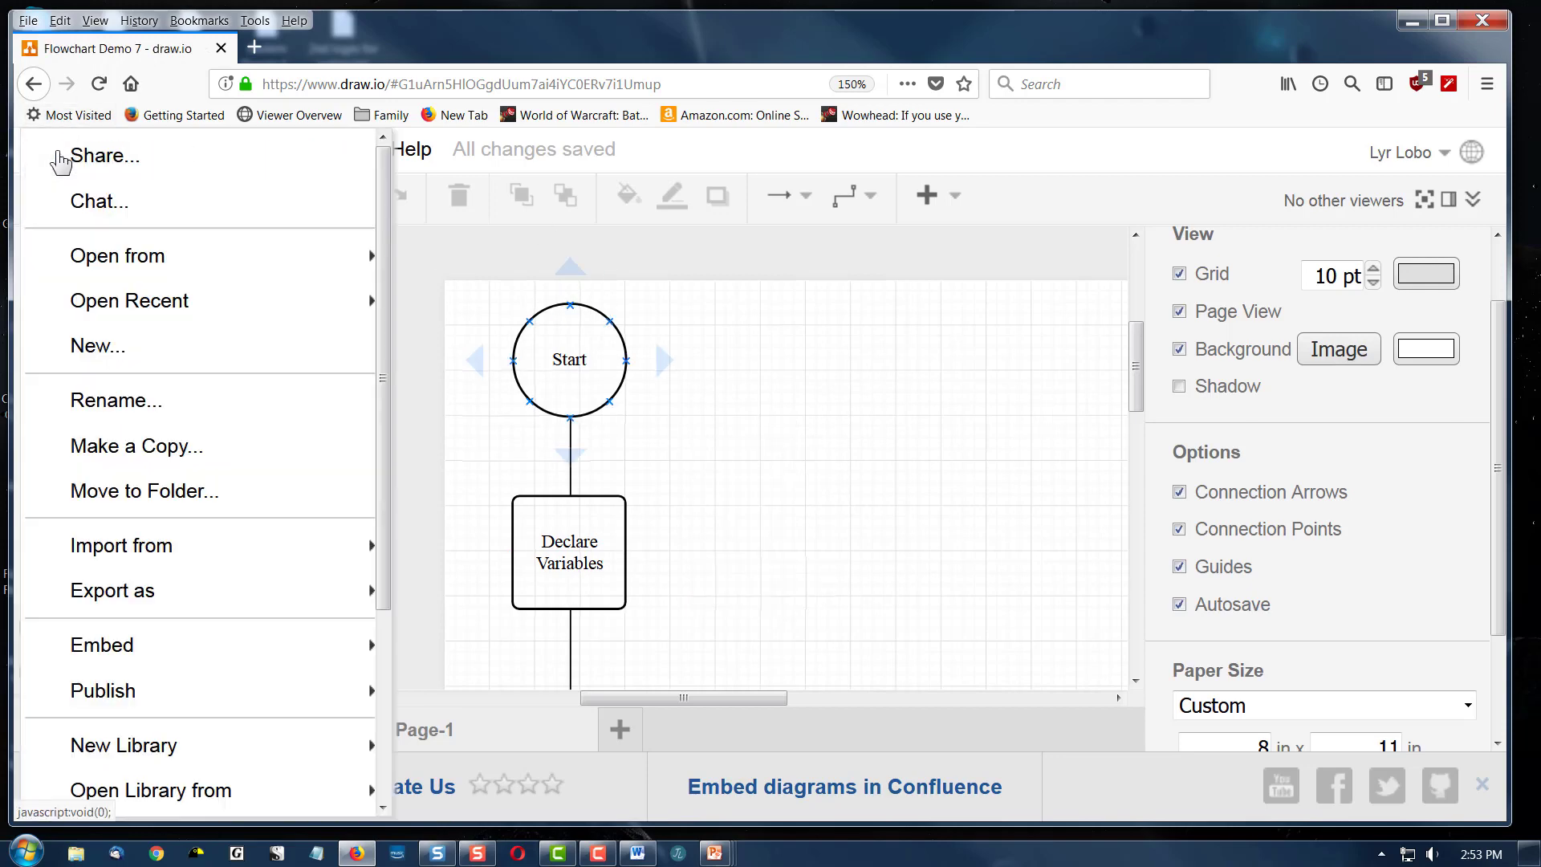
mouse_move(113, 606)
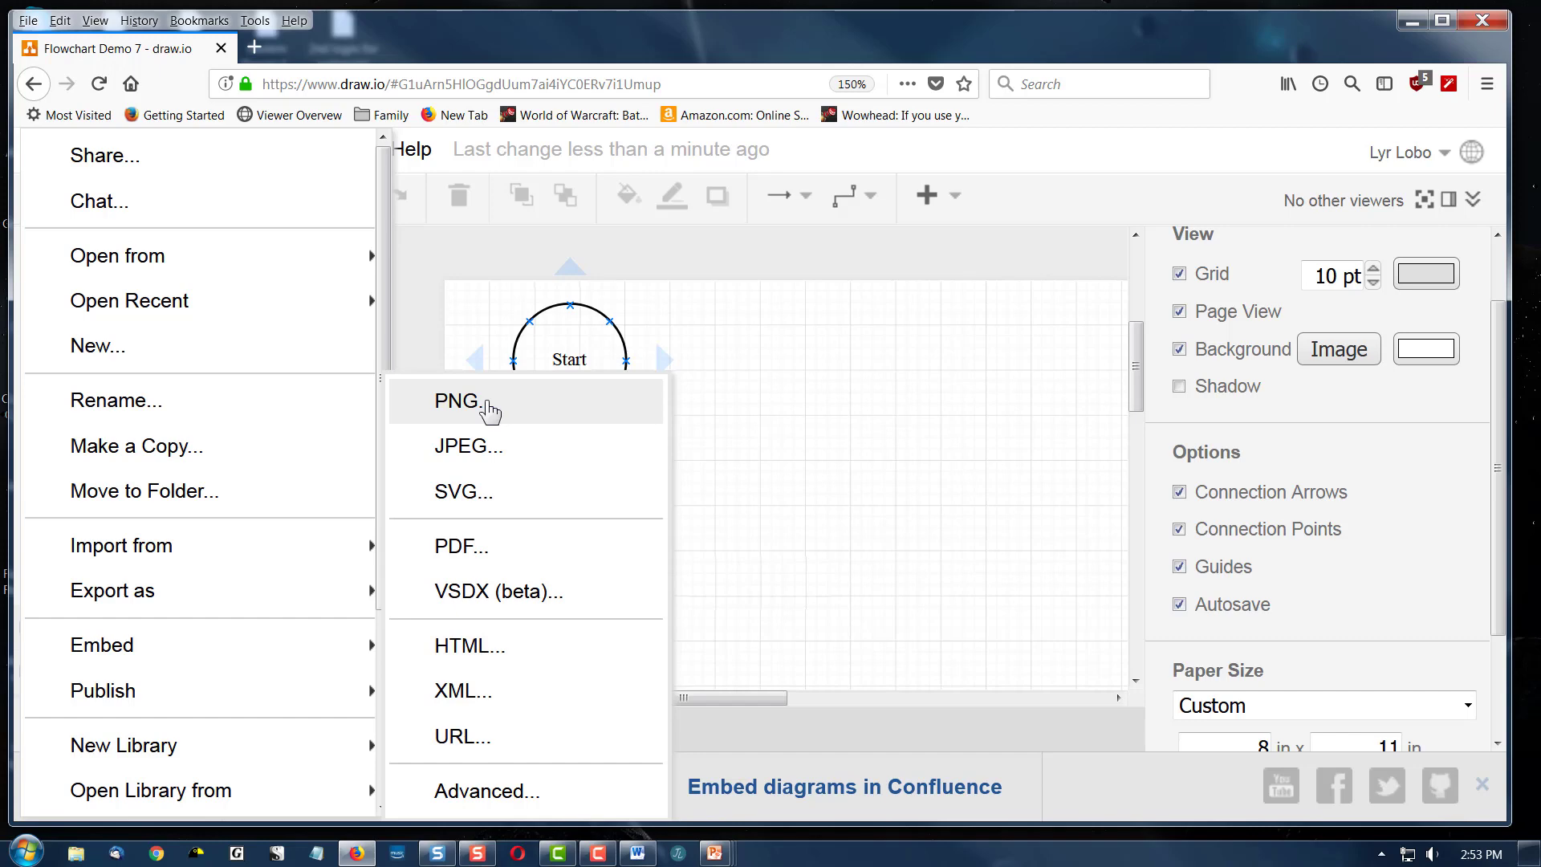
click(490, 401)
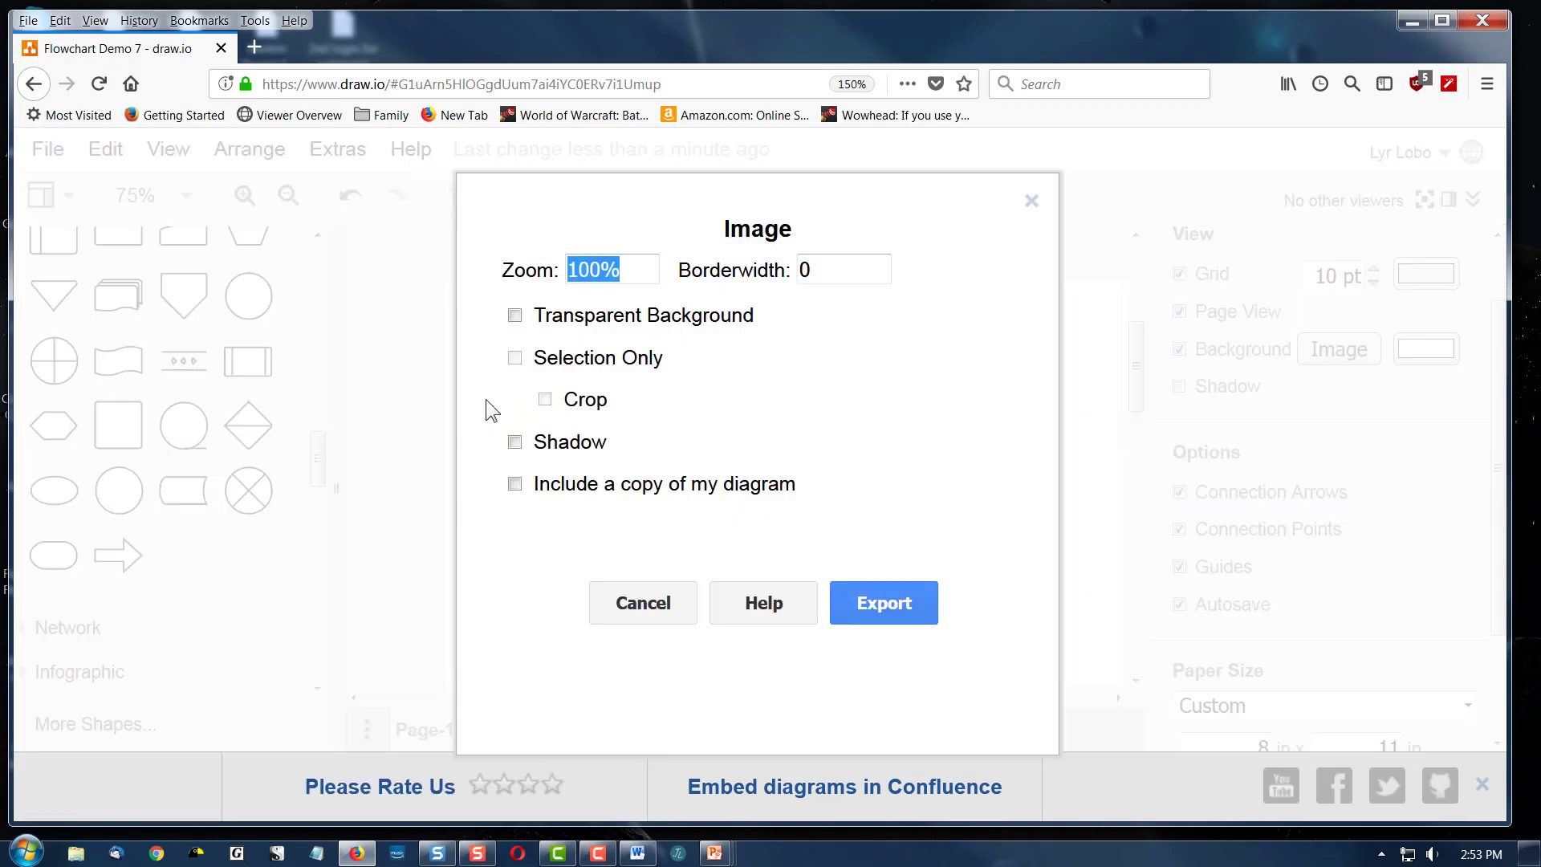
click(516, 315)
drag(770, 318, 523, 315)
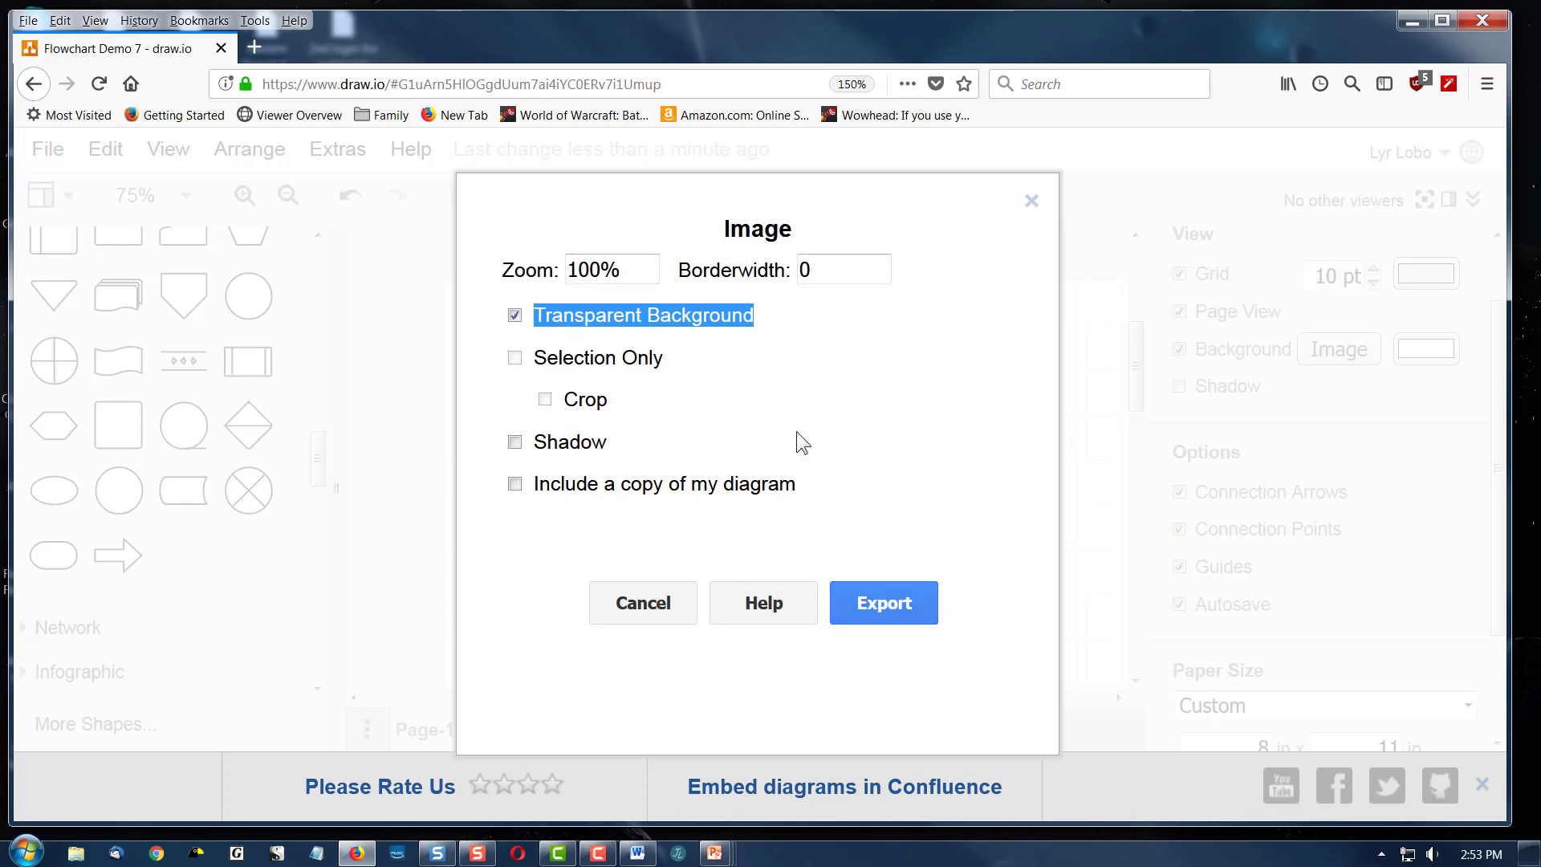
click(898, 605)
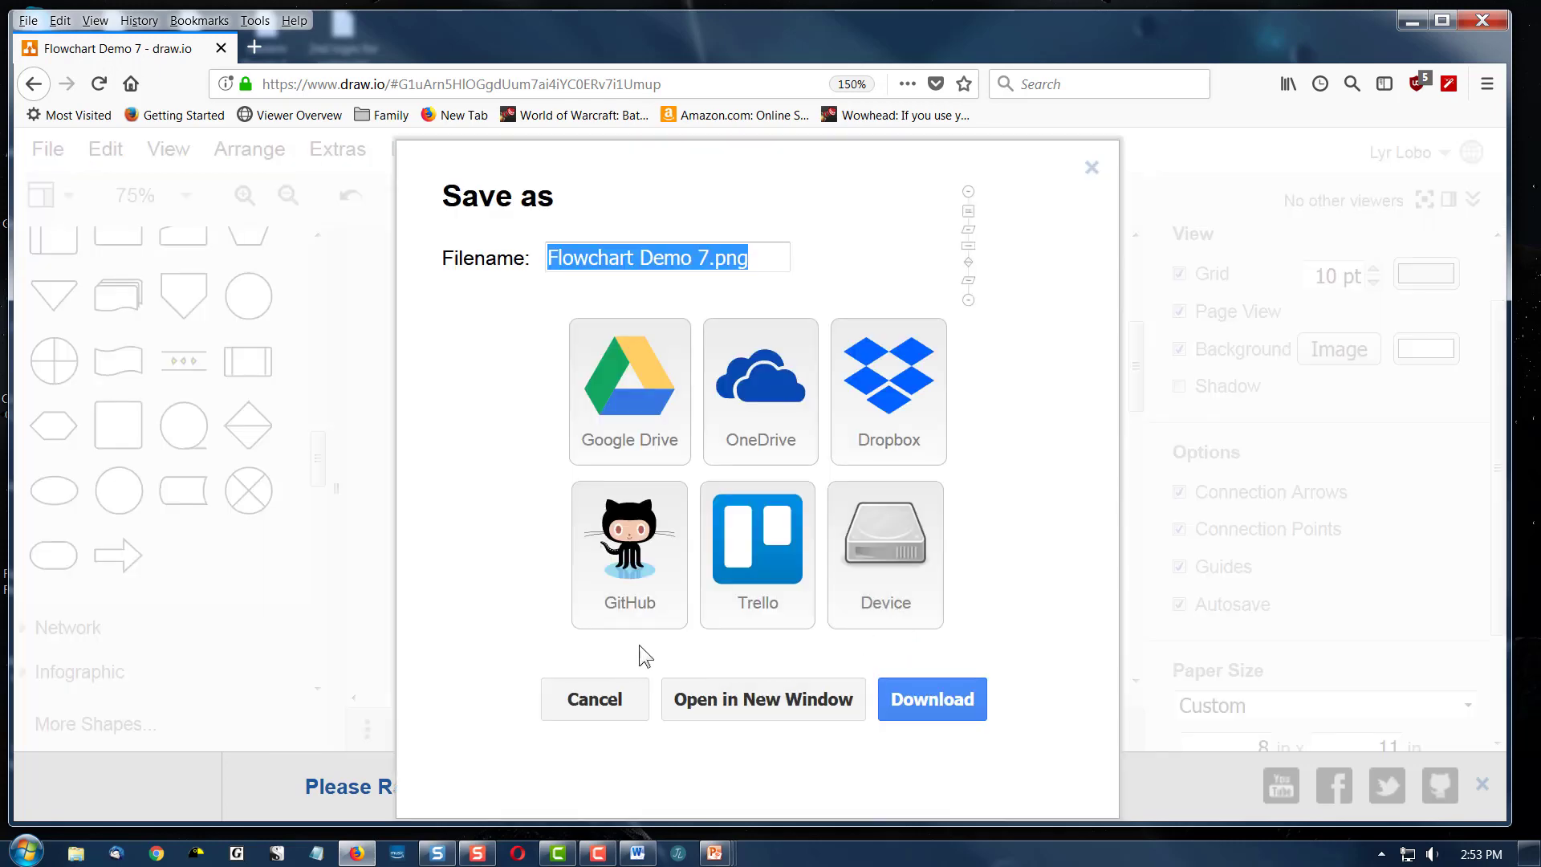
Step: Save the exported Flowchart Demo 7.png to the device in the PDFs folder
click(887, 559)
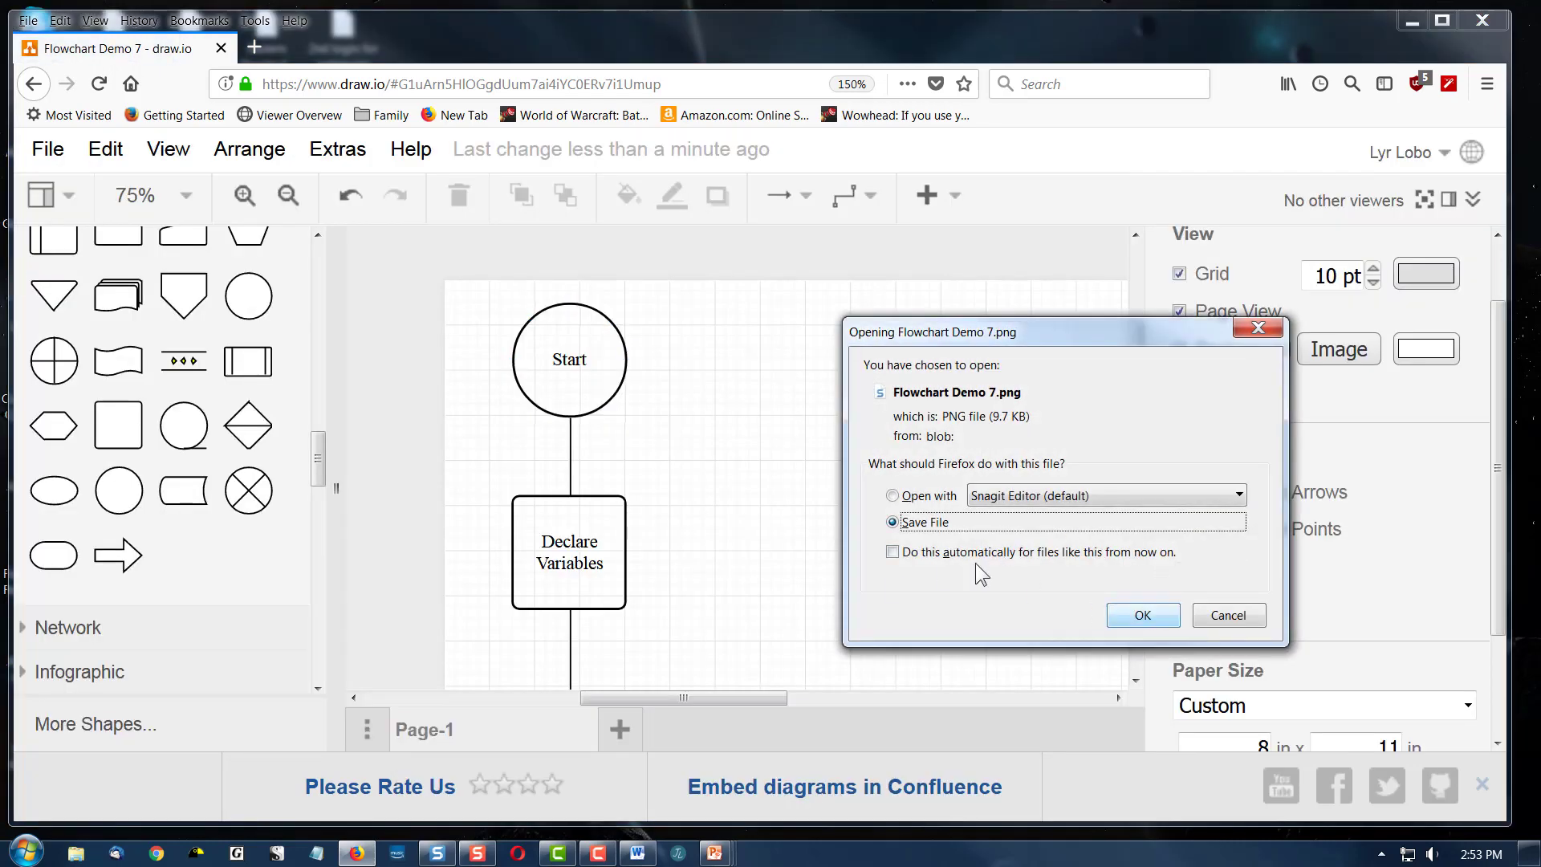
click(925, 498)
click(917, 524)
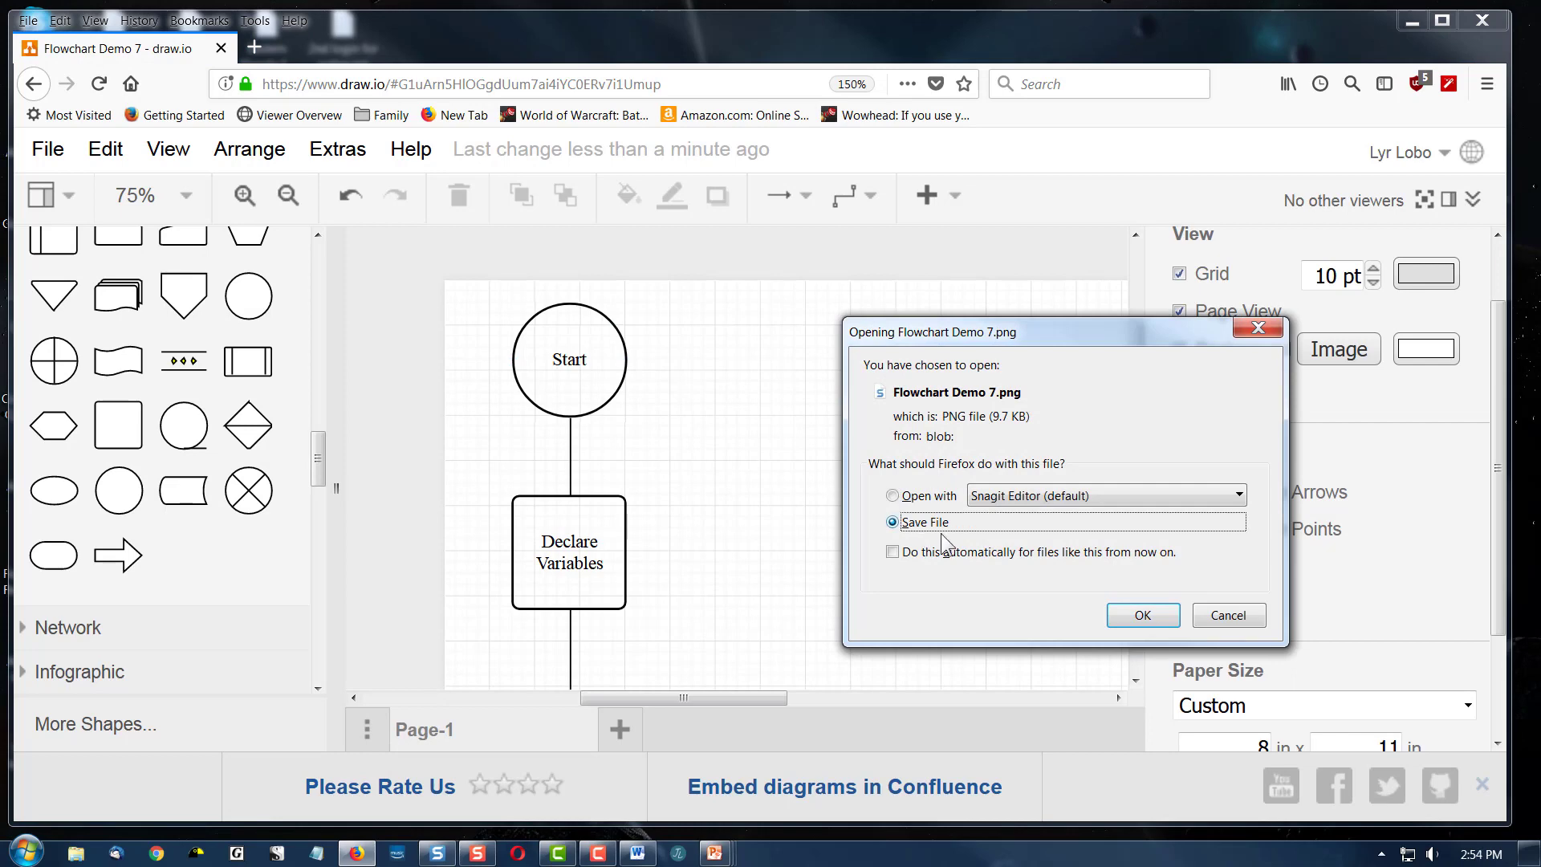
click(1141, 615)
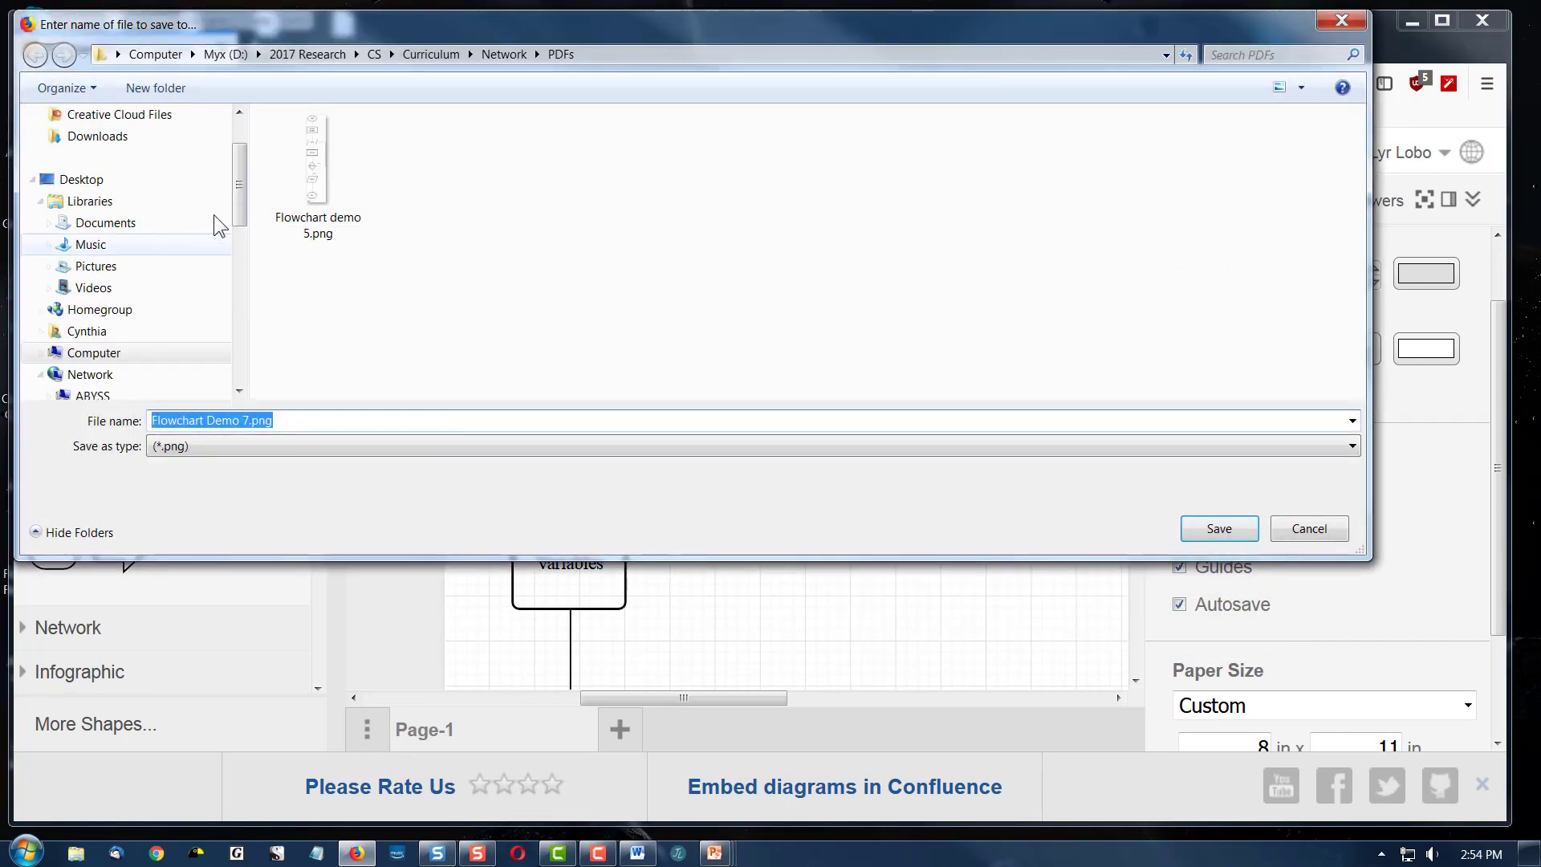
click(1219, 528)
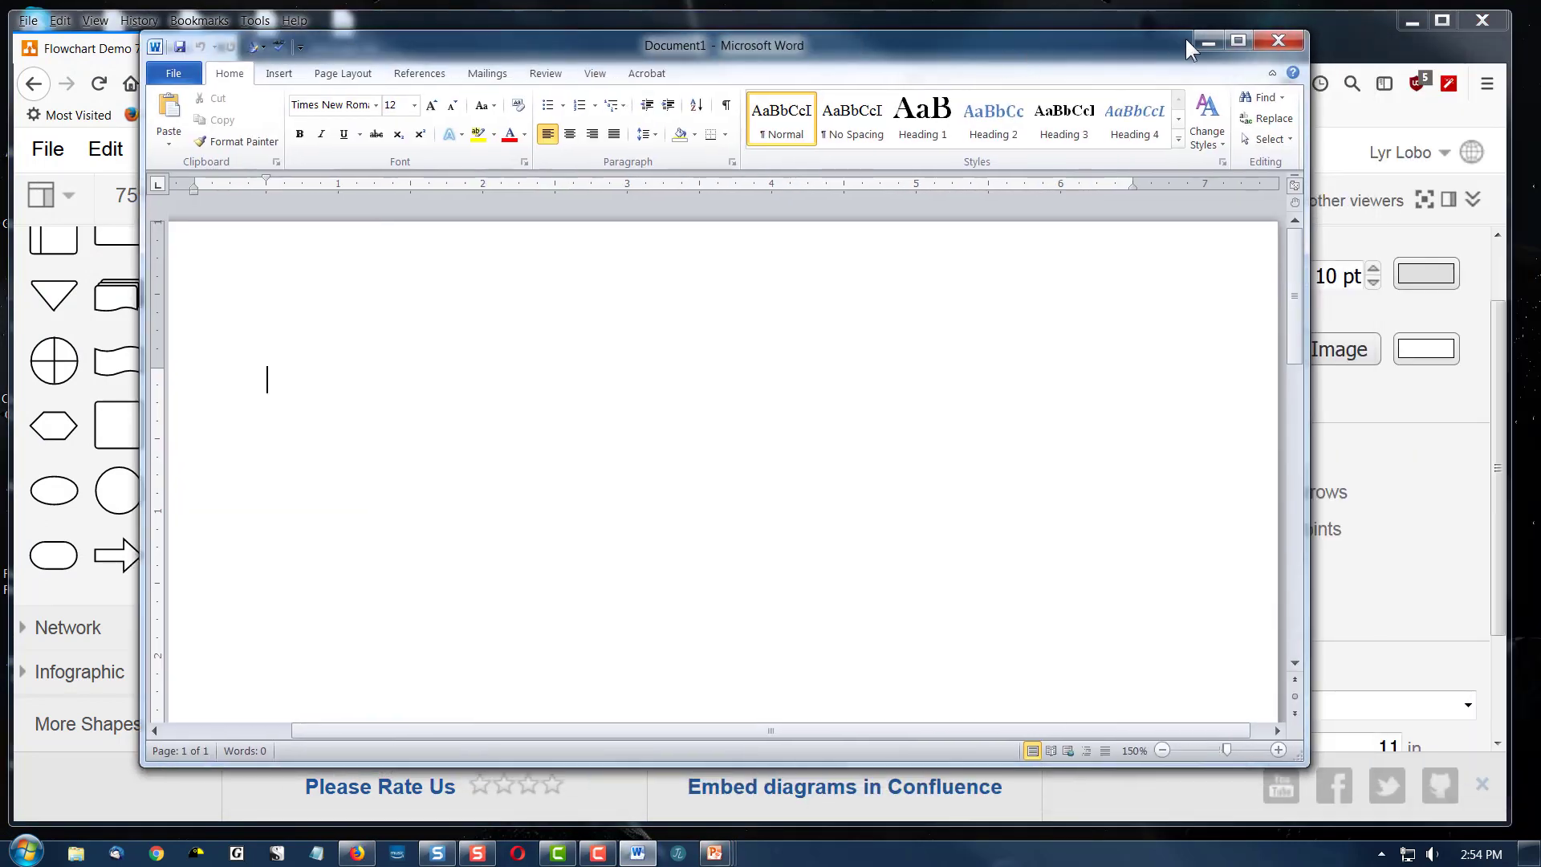
Step: Maximize the blank Microsoft Word document and insert the picture Flowchart Demo 7.png from the PDFs folder
click(1238, 41)
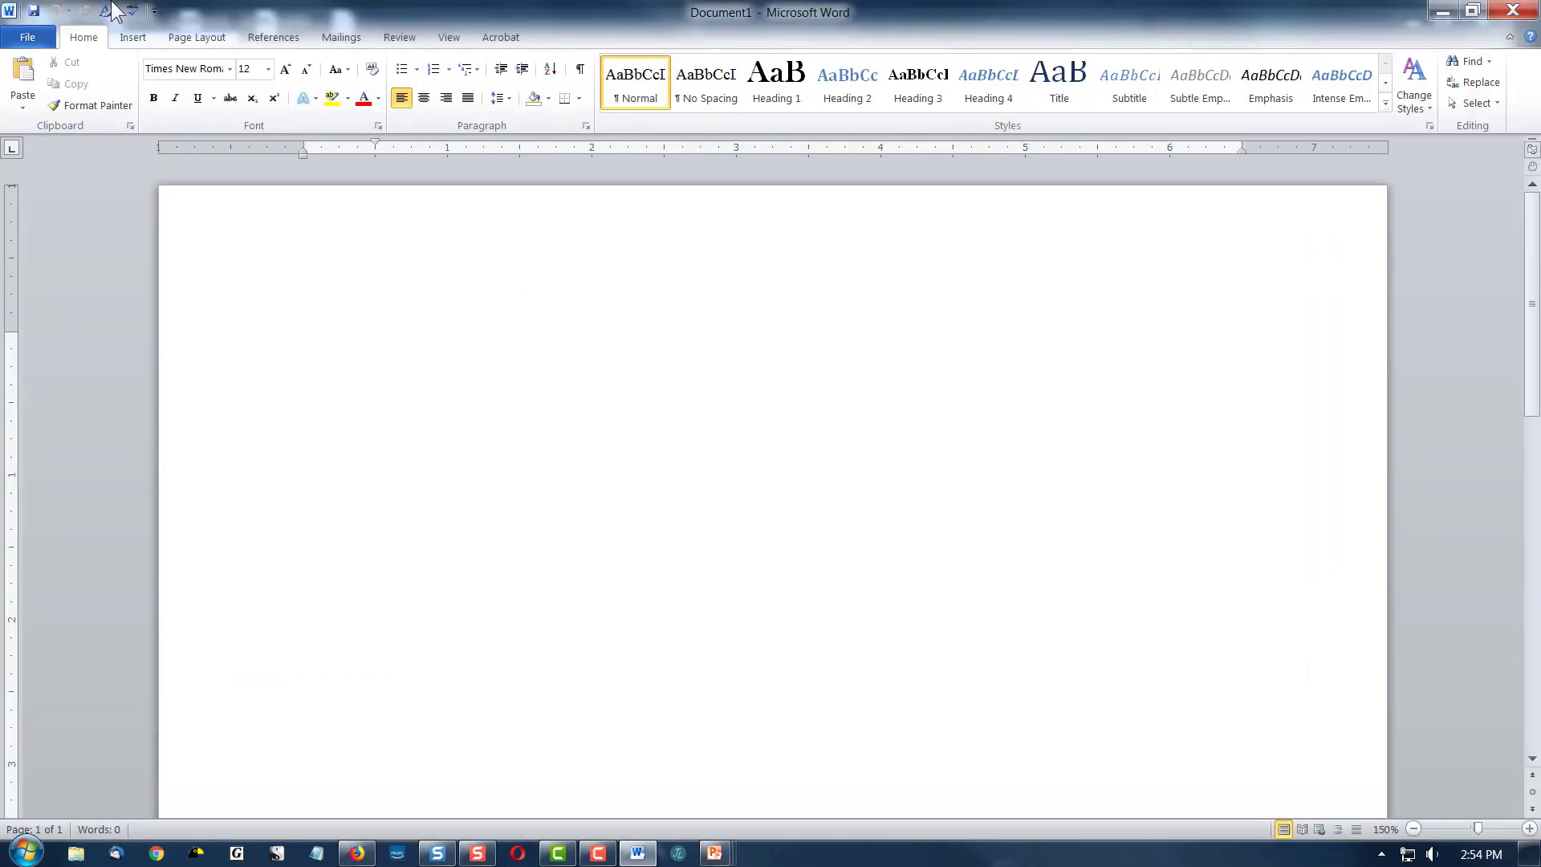
click(132, 38)
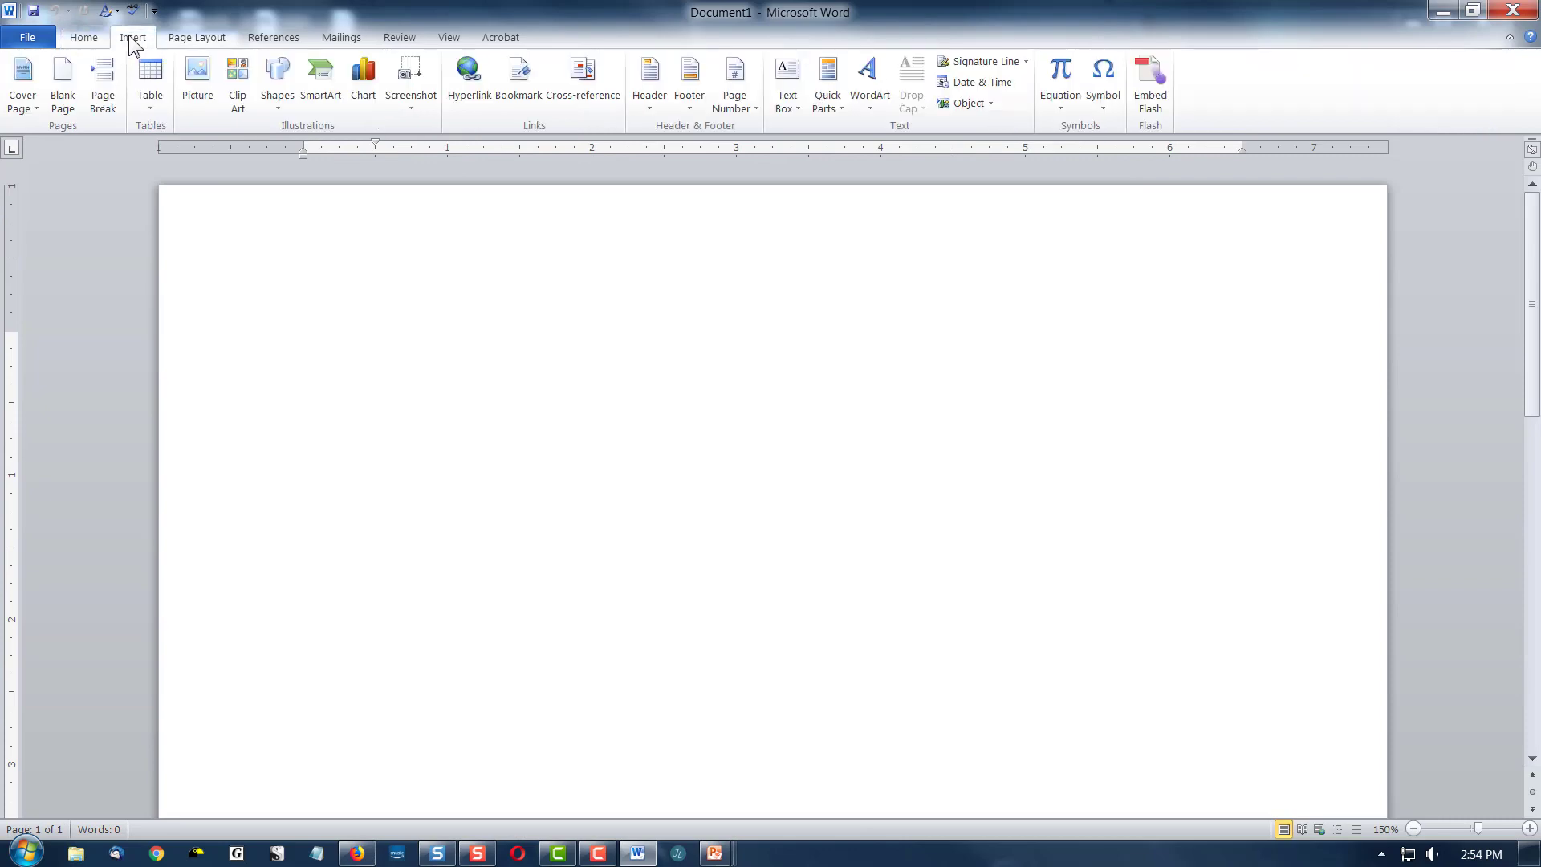
click(201, 78)
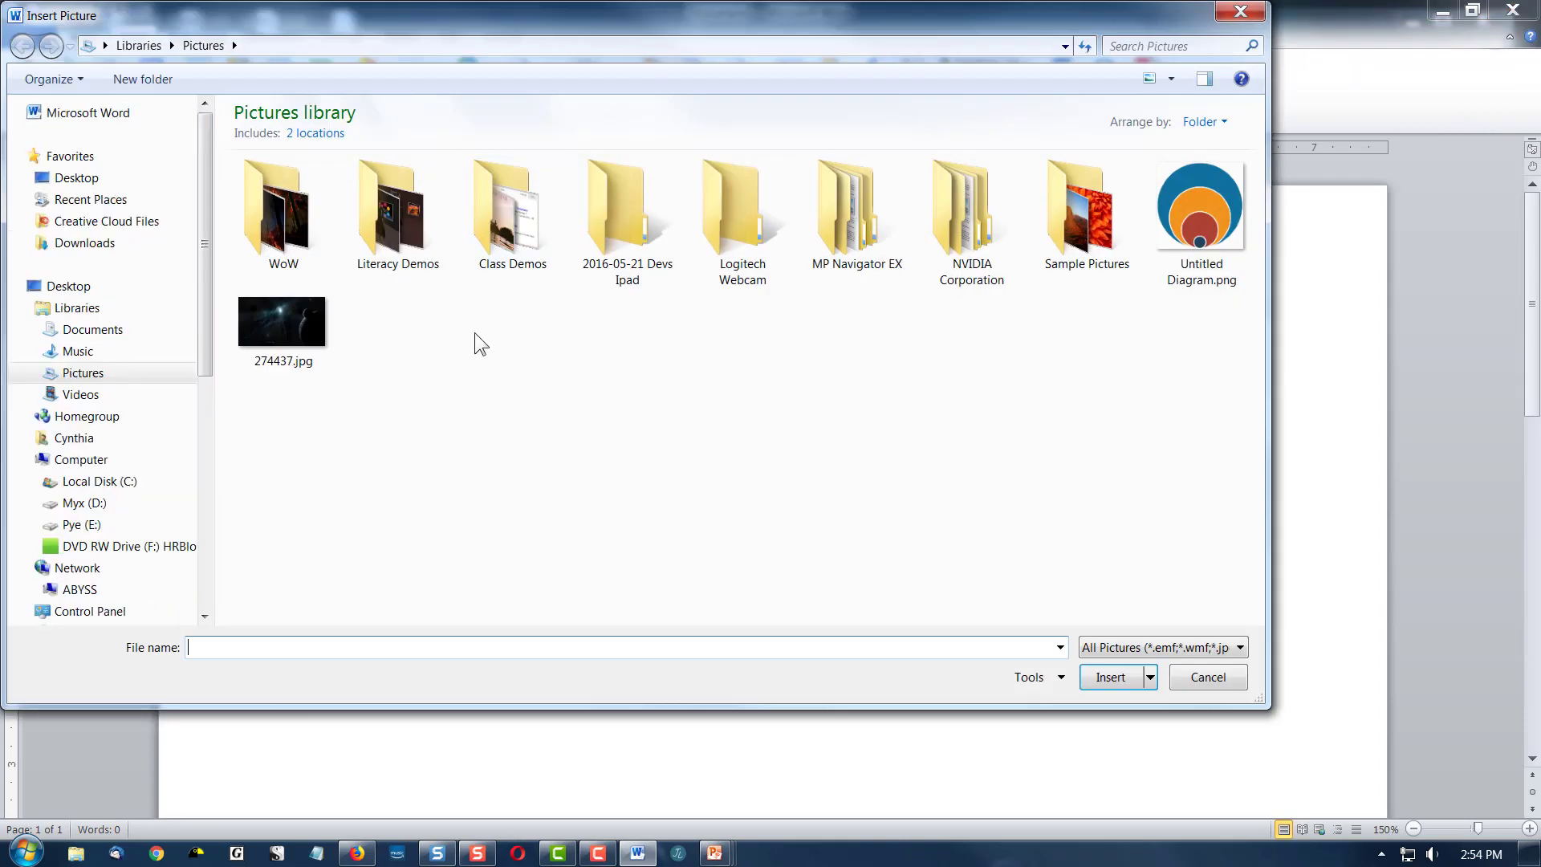
click(86, 200)
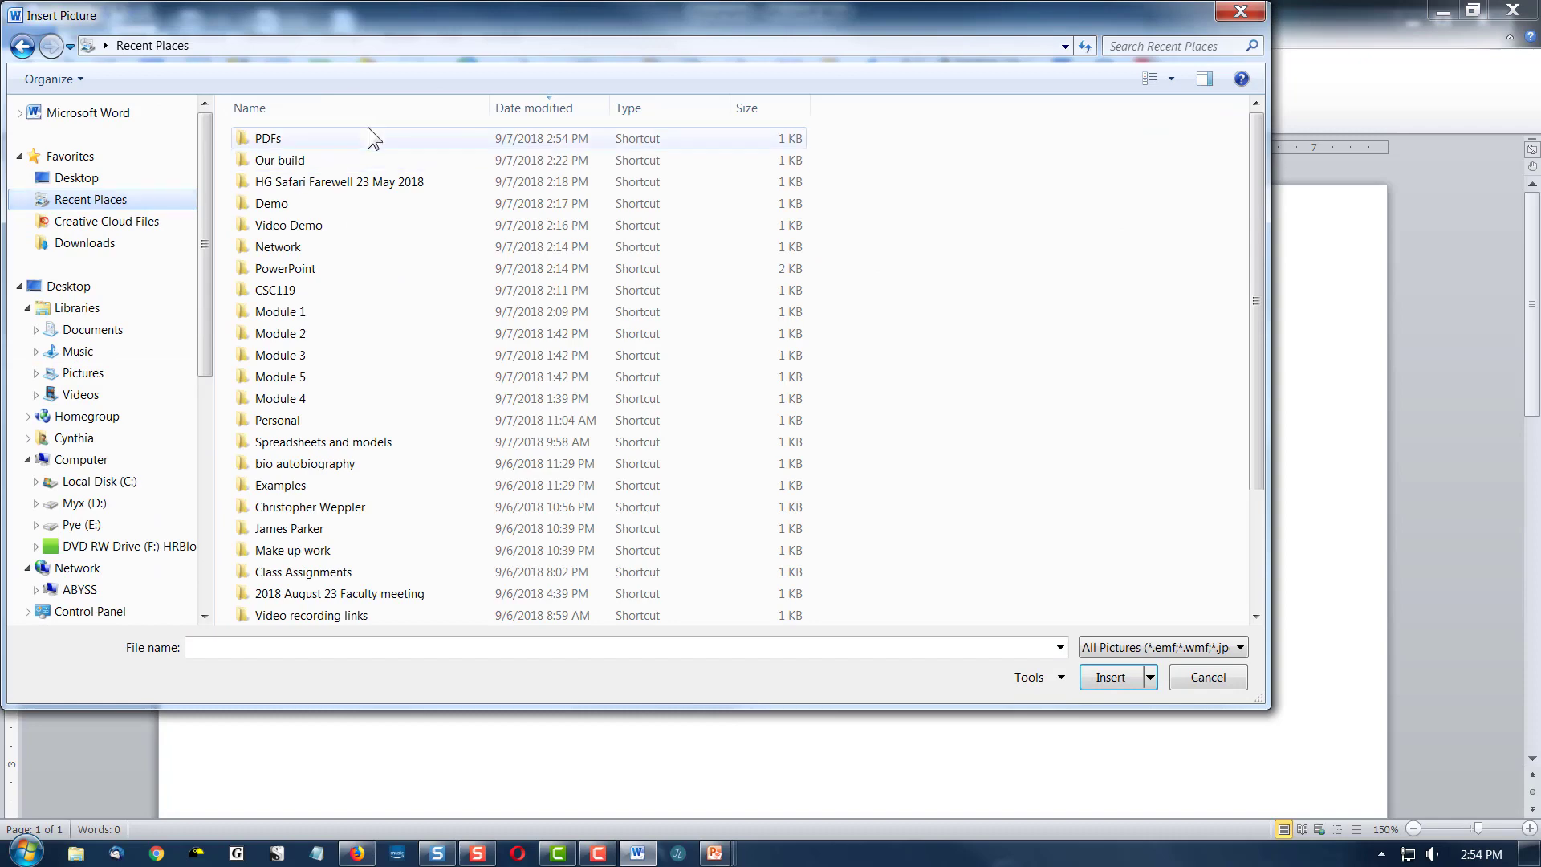
double_click(299, 134)
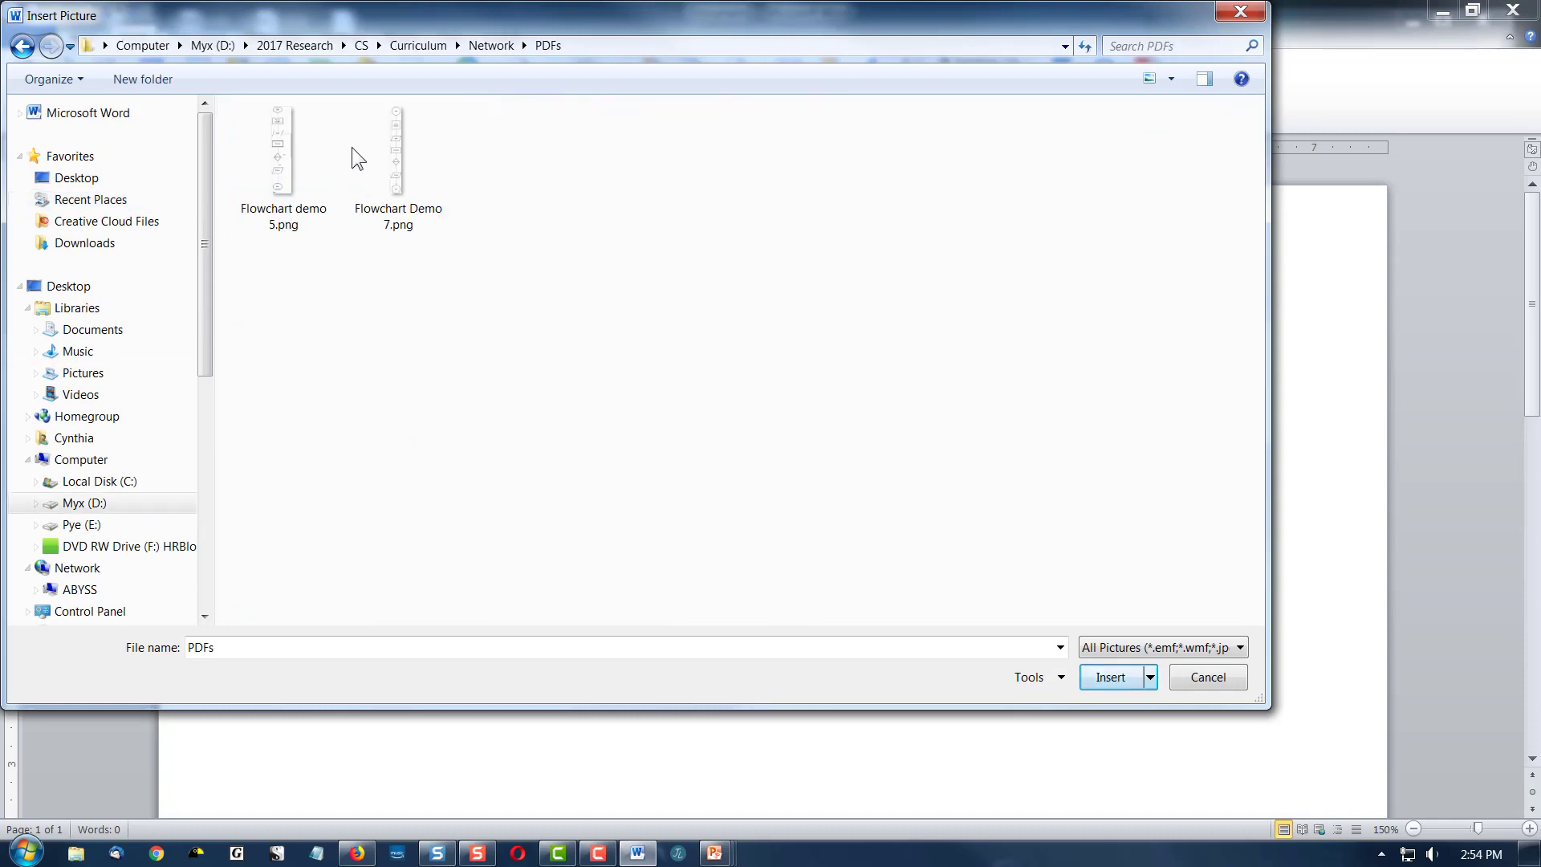
double_click(385, 153)
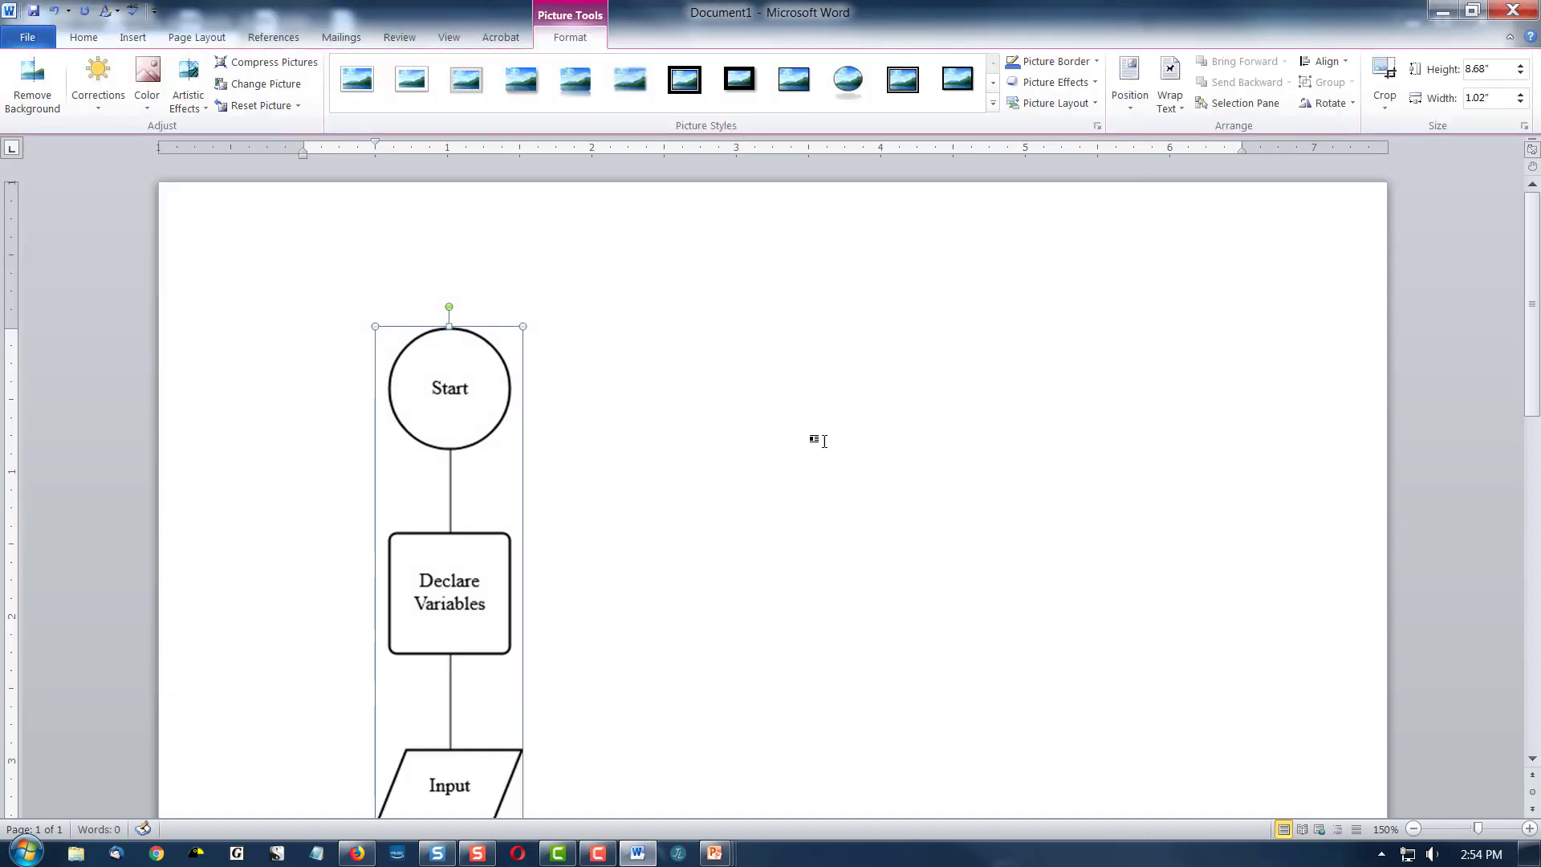
Step: Set the document zoom to 75% and look over the inserted flowchart
click(462, 37)
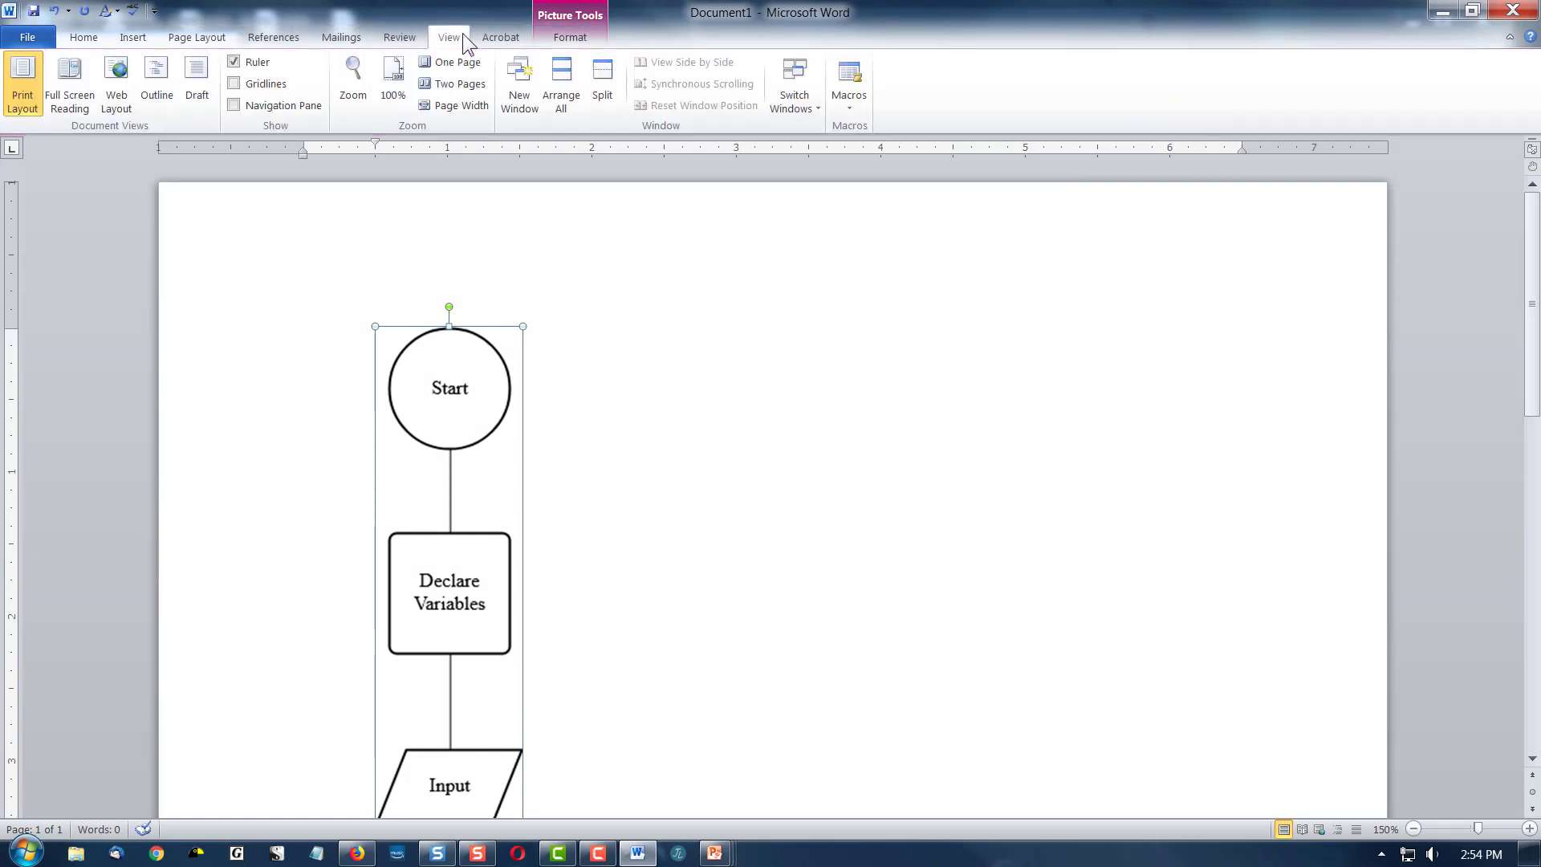
click(351, 76)
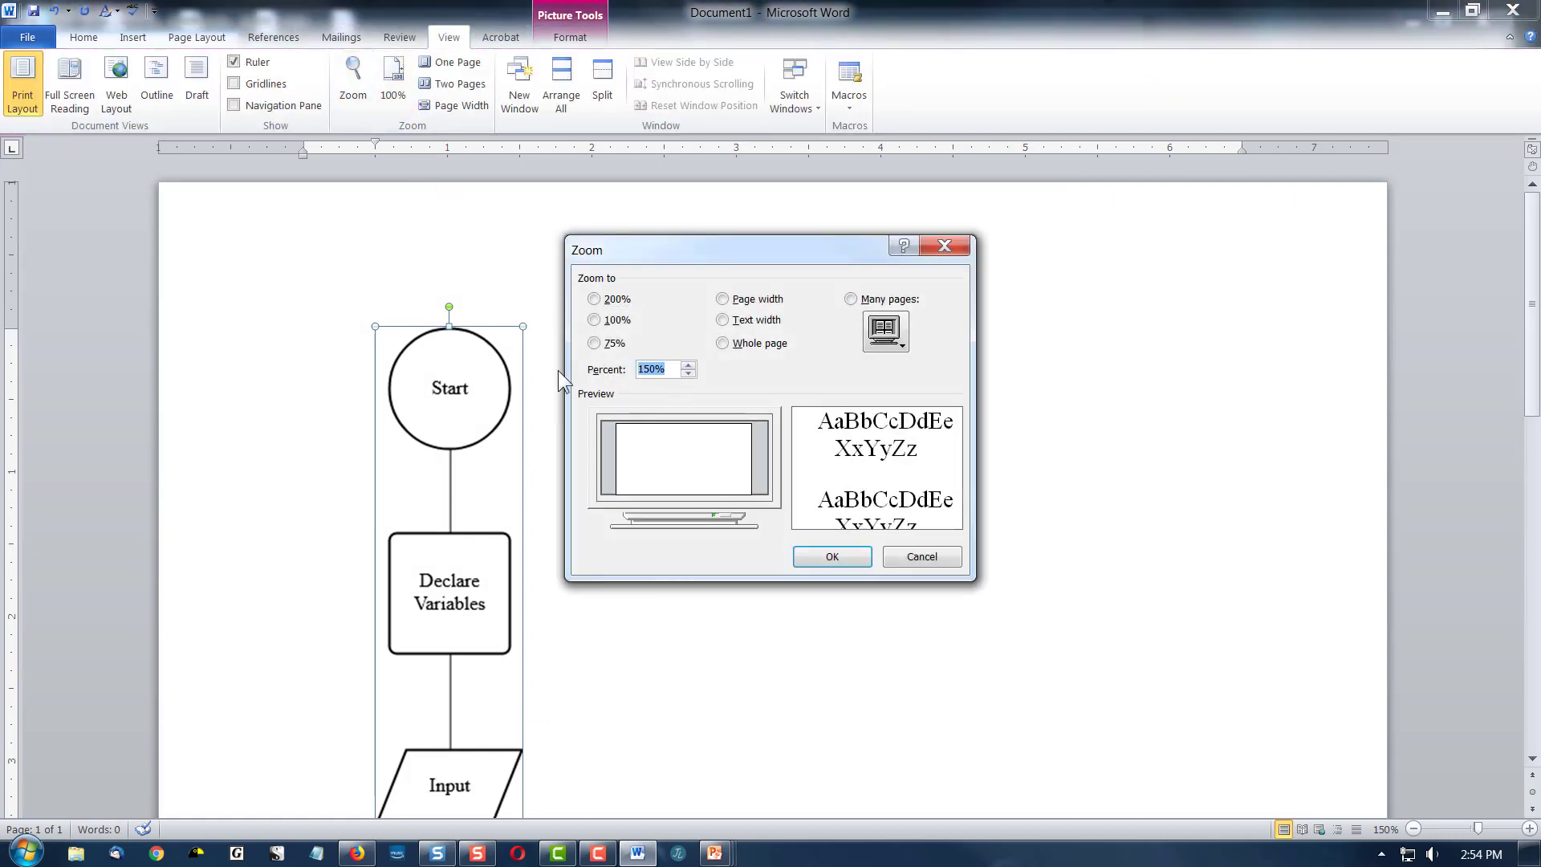
text(75)
key(Return)
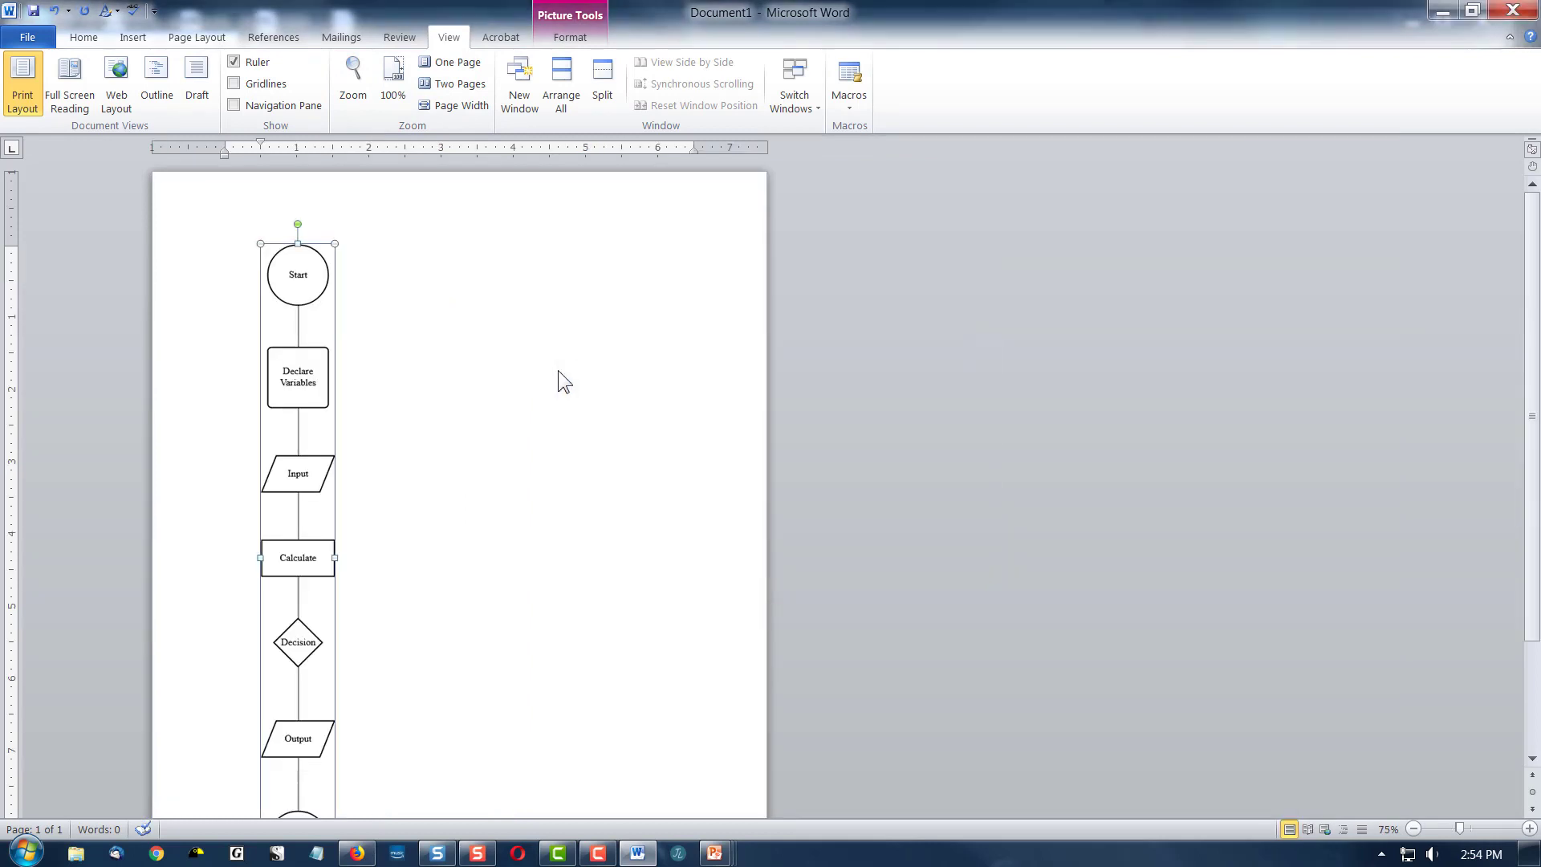
scroll(1008, 491, up, 1)
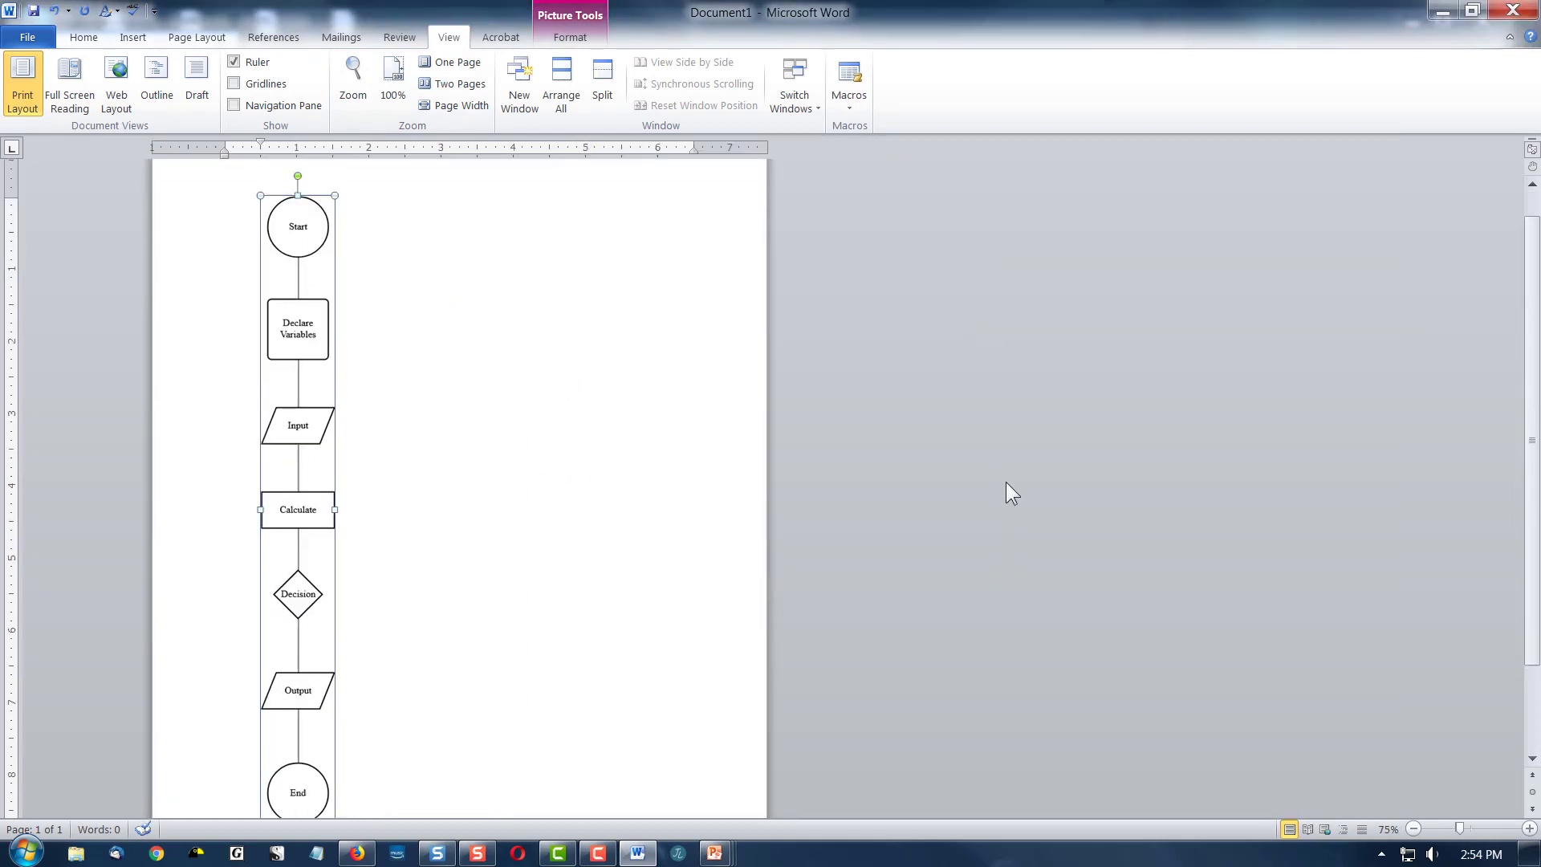
Step: Try to move the flowchart picture on the page while it is in line with text
click(542, 293)
scroll(514, 303, up, 2)
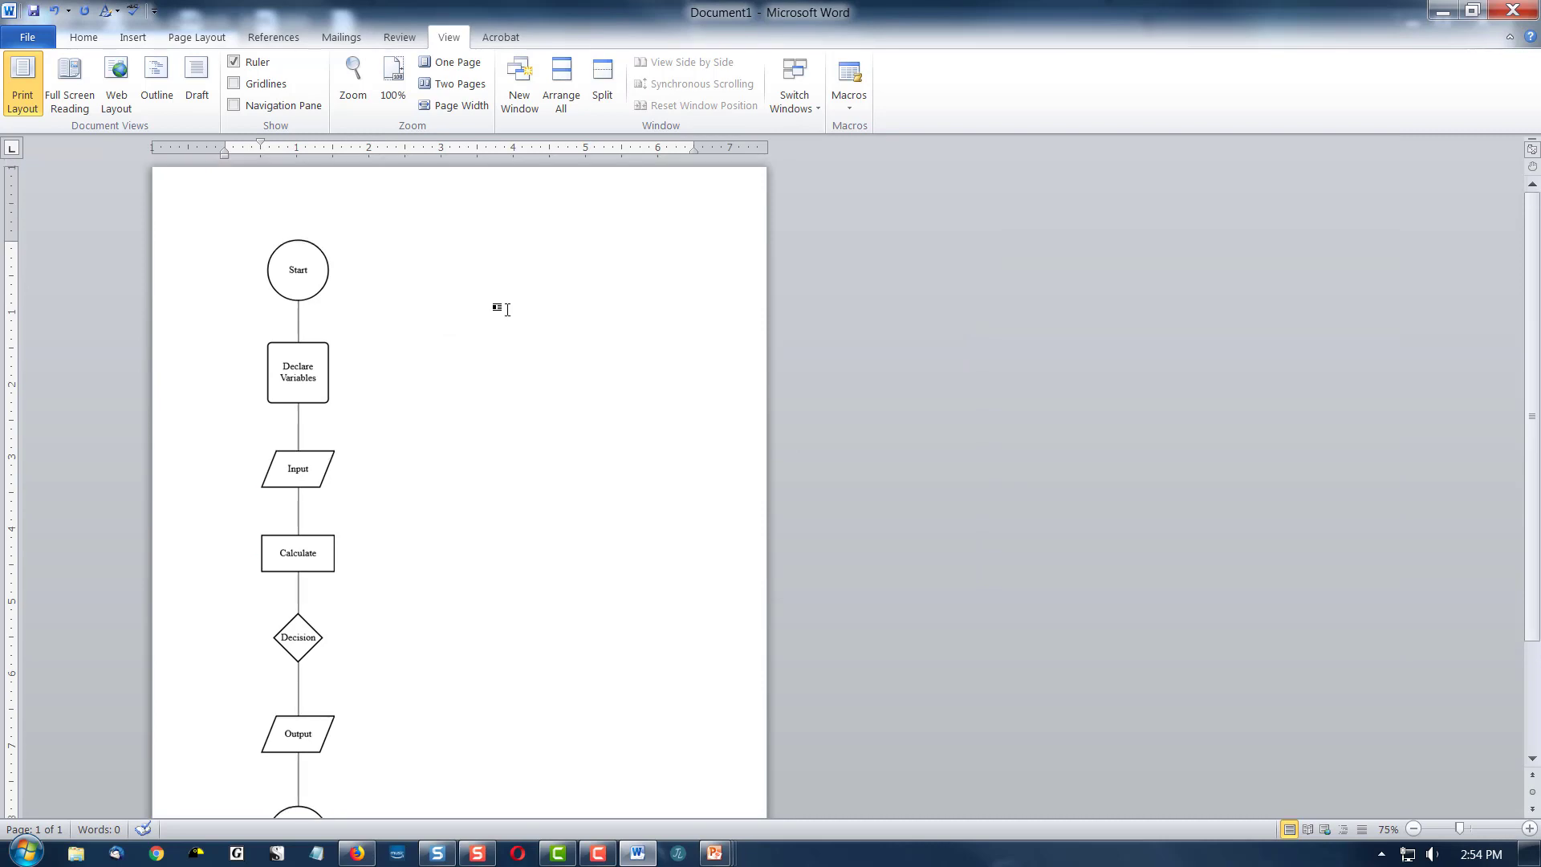
click(310, 376)
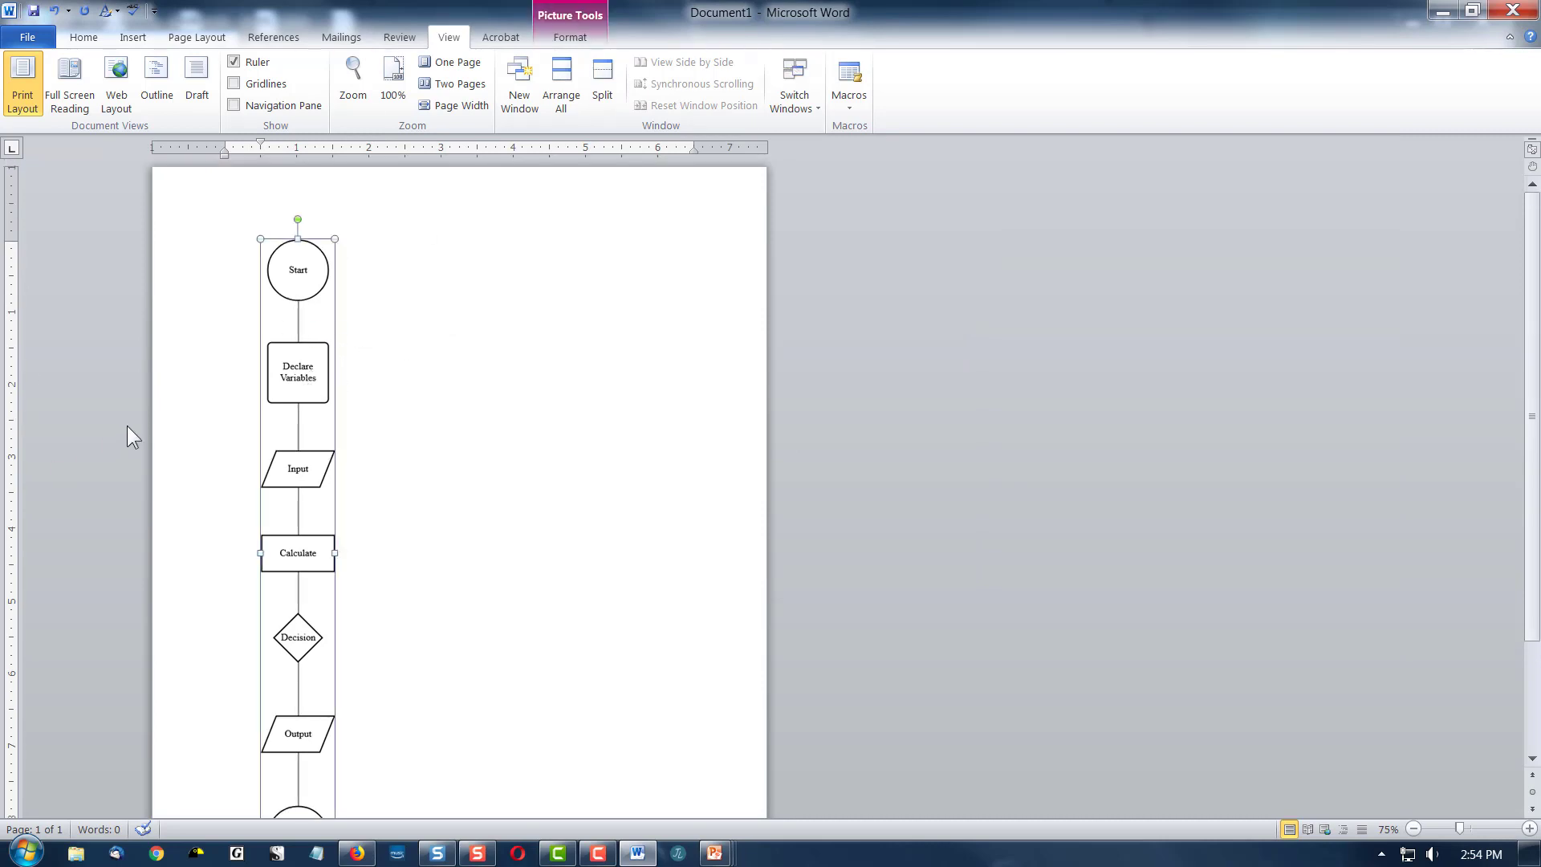
click(332, 404)
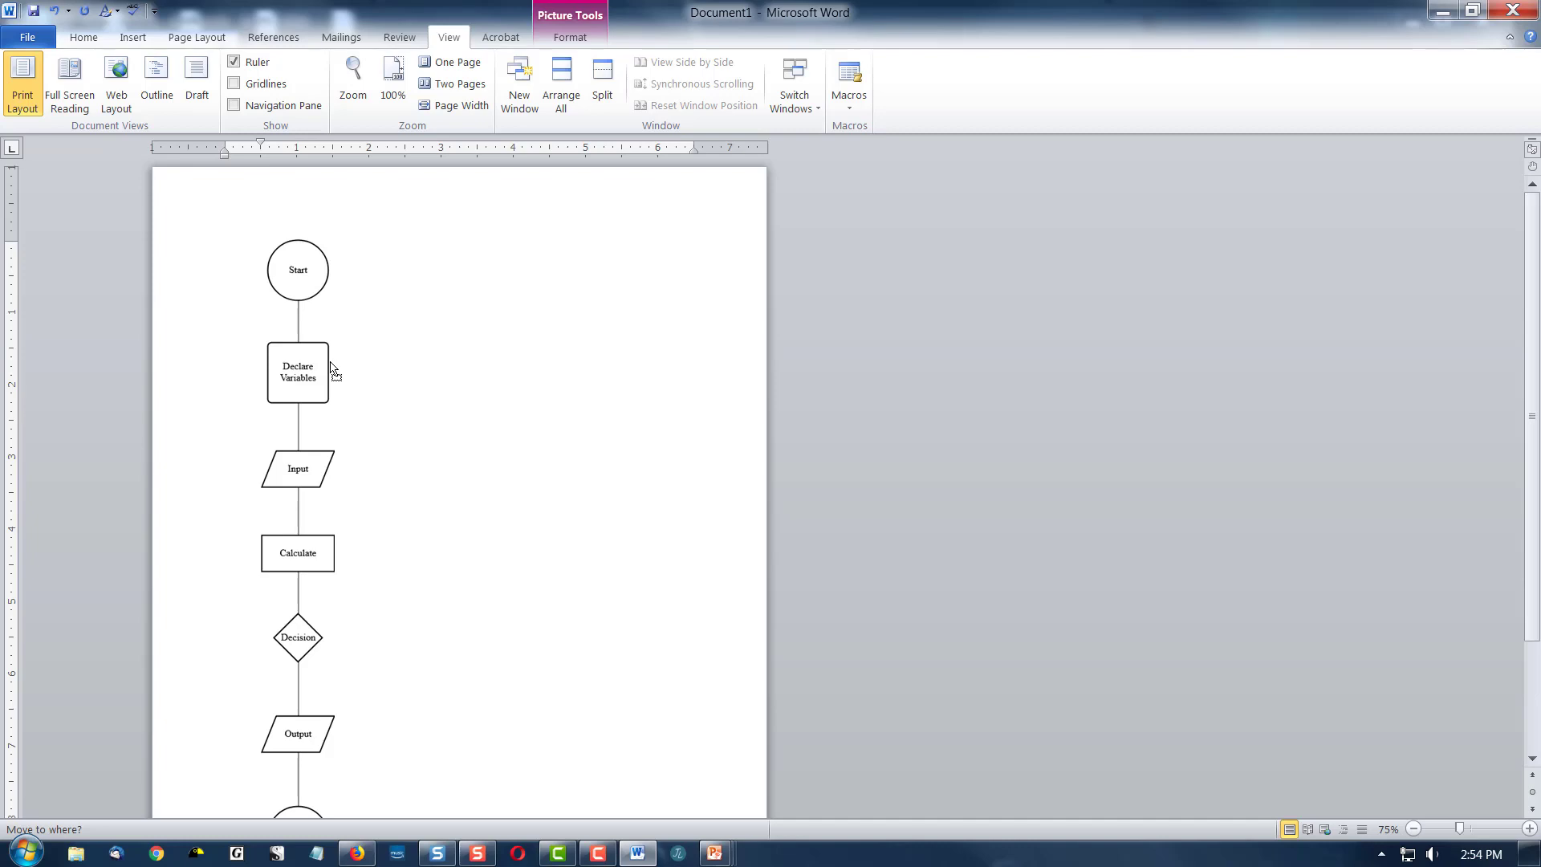
Step: Set the flowchart picture's text wrapping to Top and Bottom and move it near the right margin of the page
double_click(293, 295)
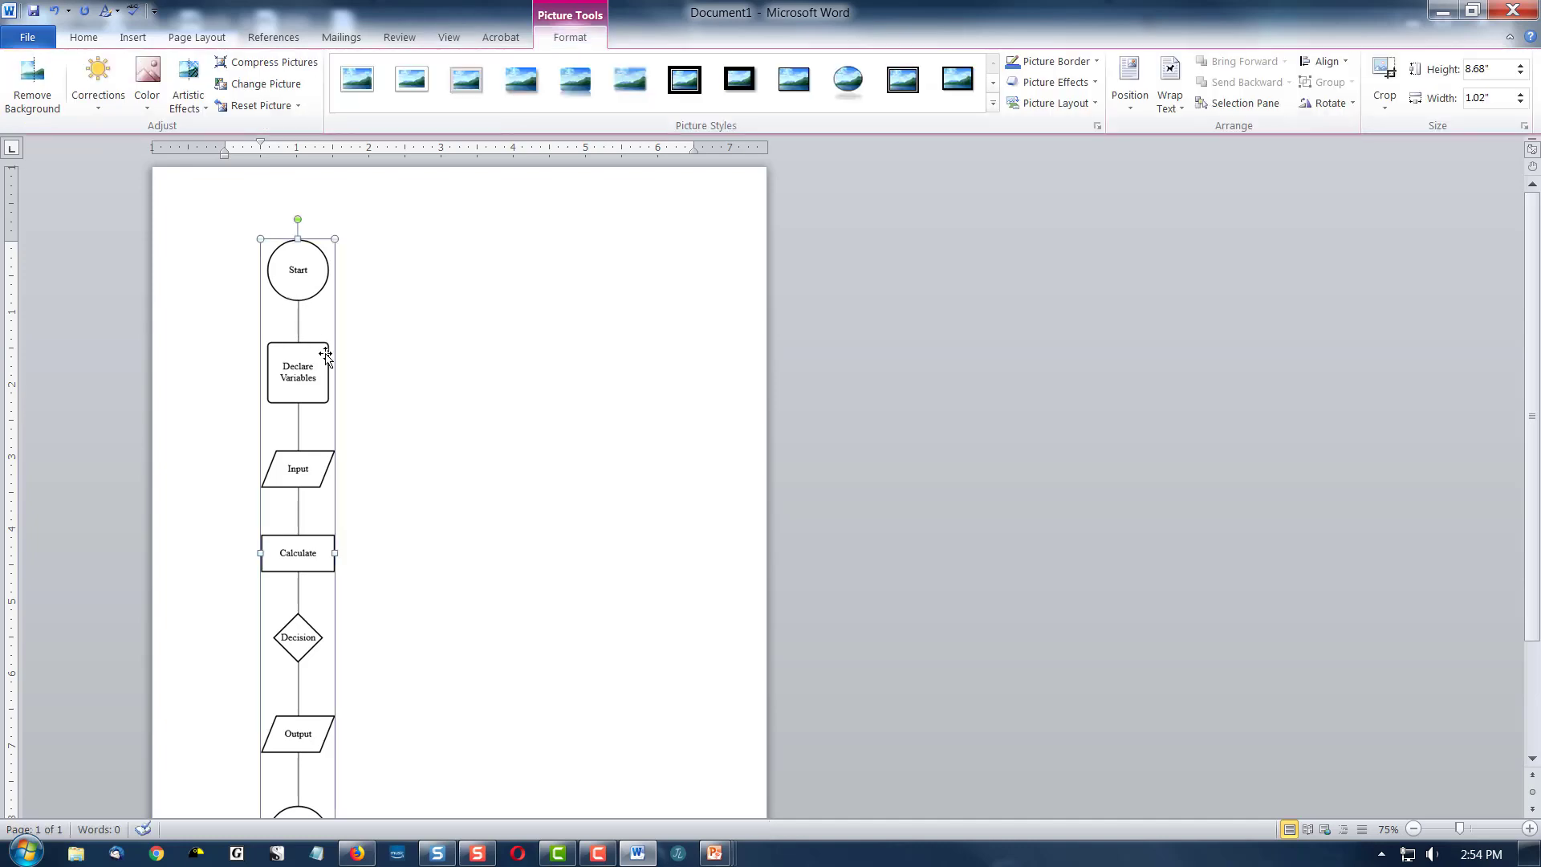
click(1173, 80)
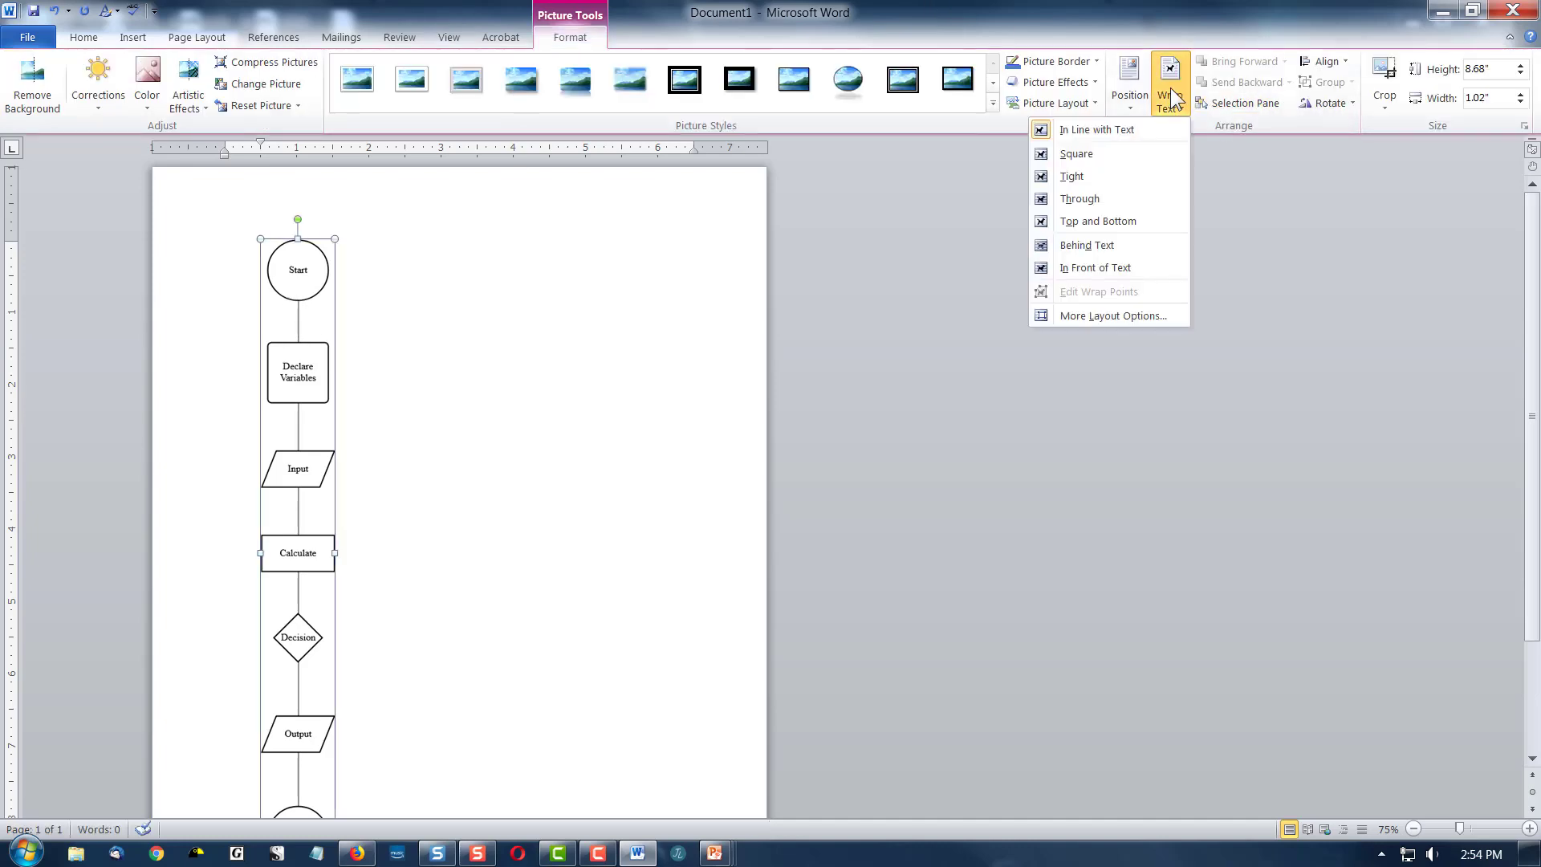
click(1117, 220)
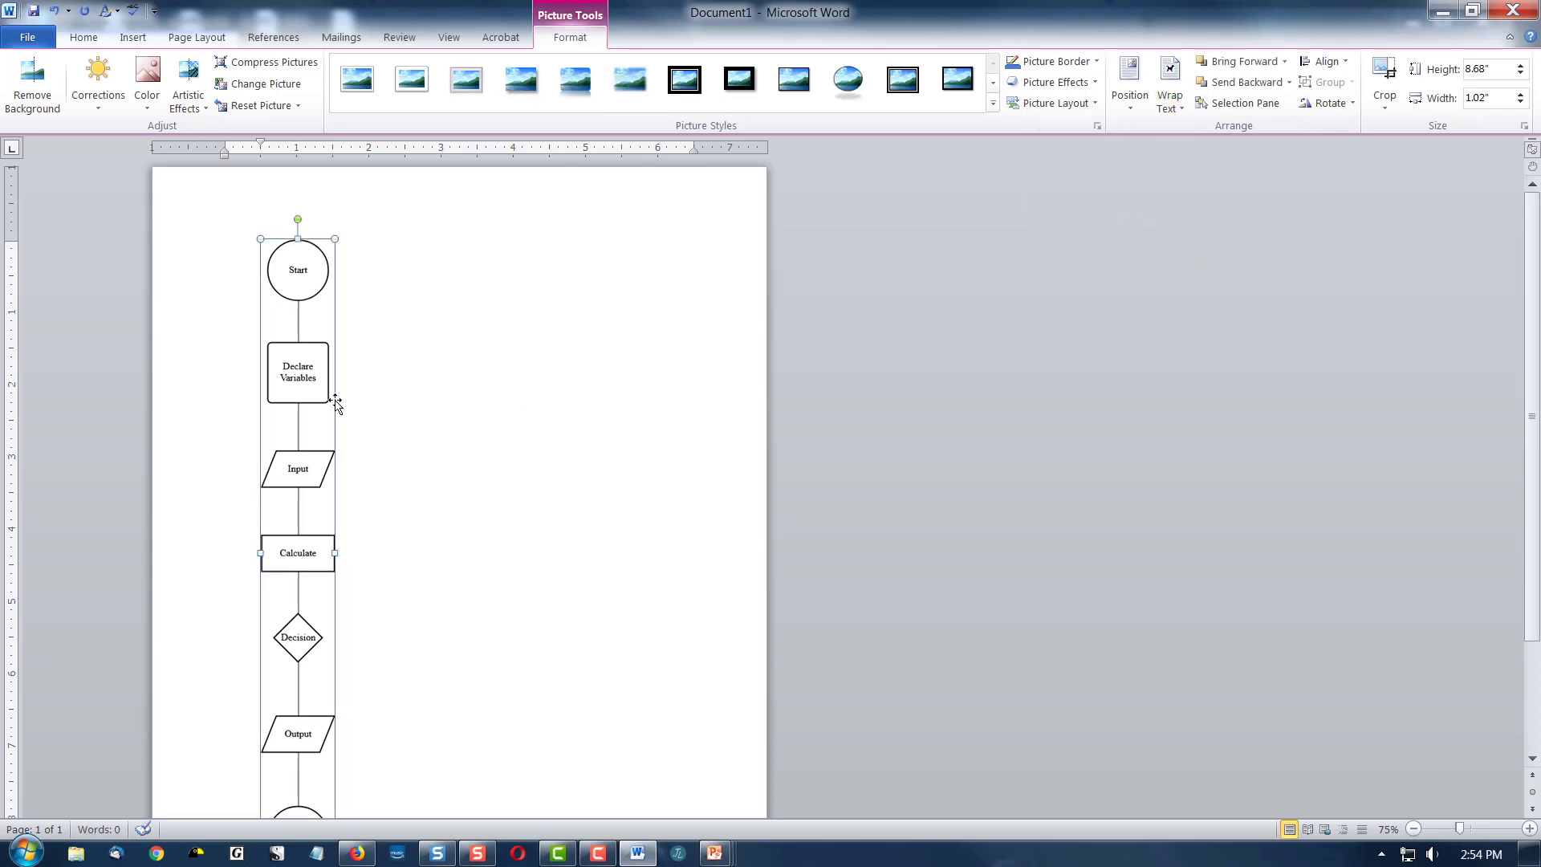
drag(285, 389, 584, 369)
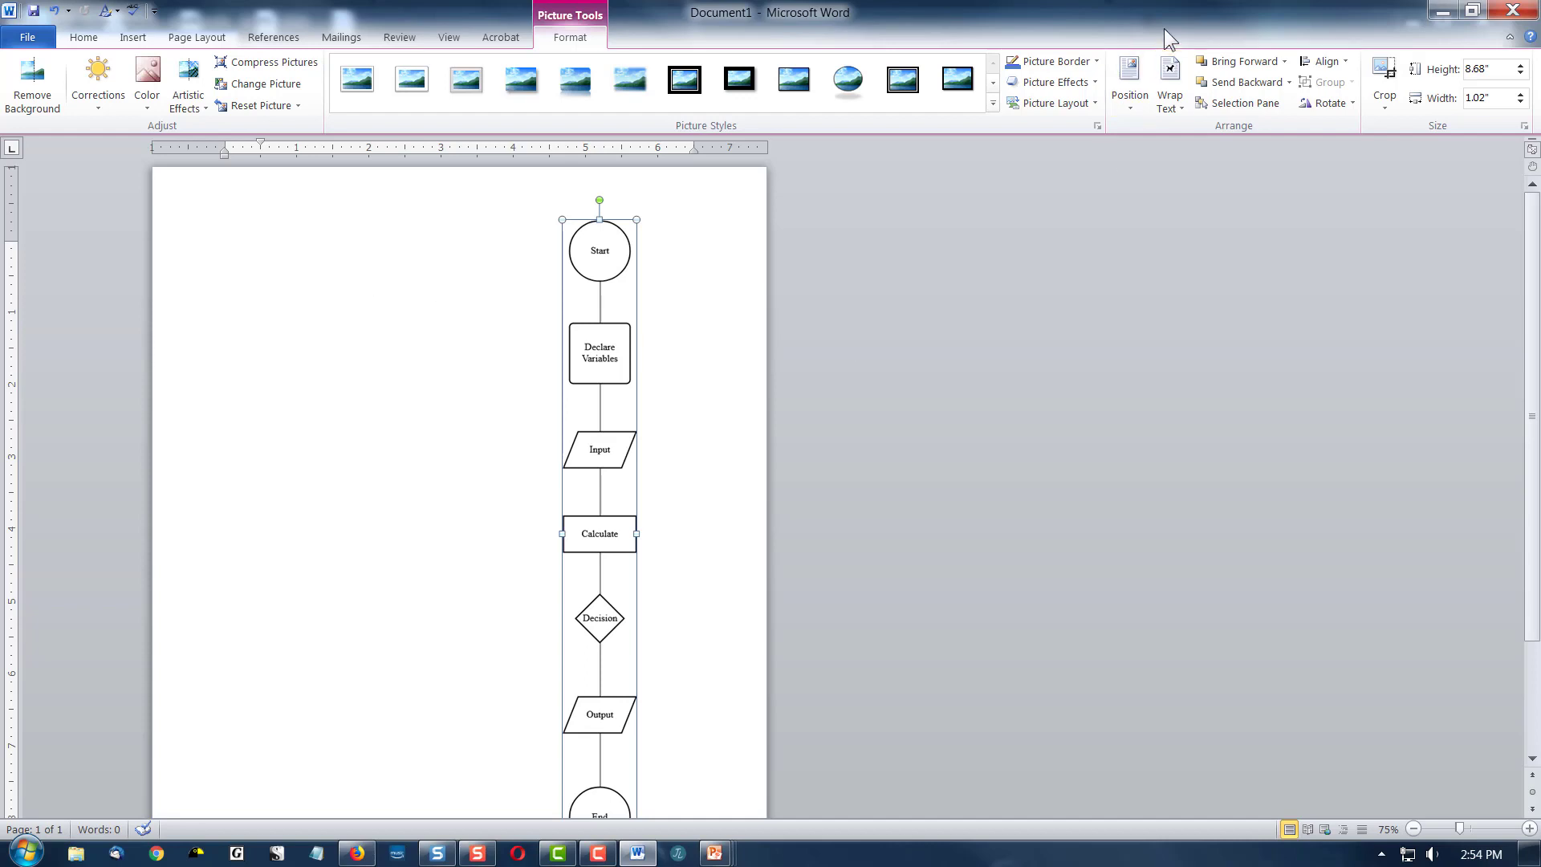
Step: Change the flowchart picture's text wrapping to Square and deselect the picture
click(1171, 95)
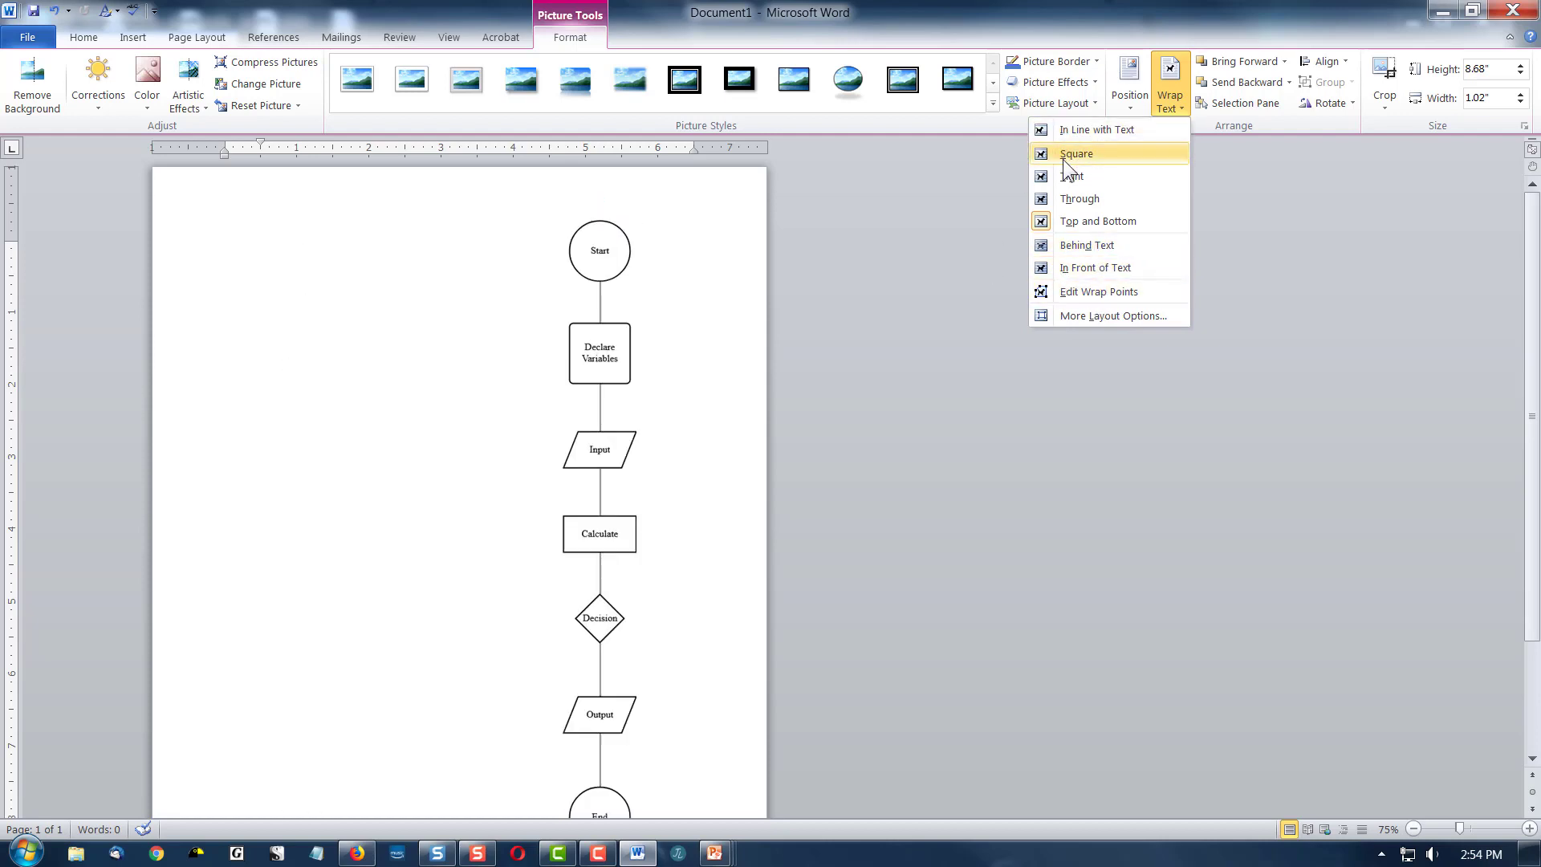
click(1087, 157)
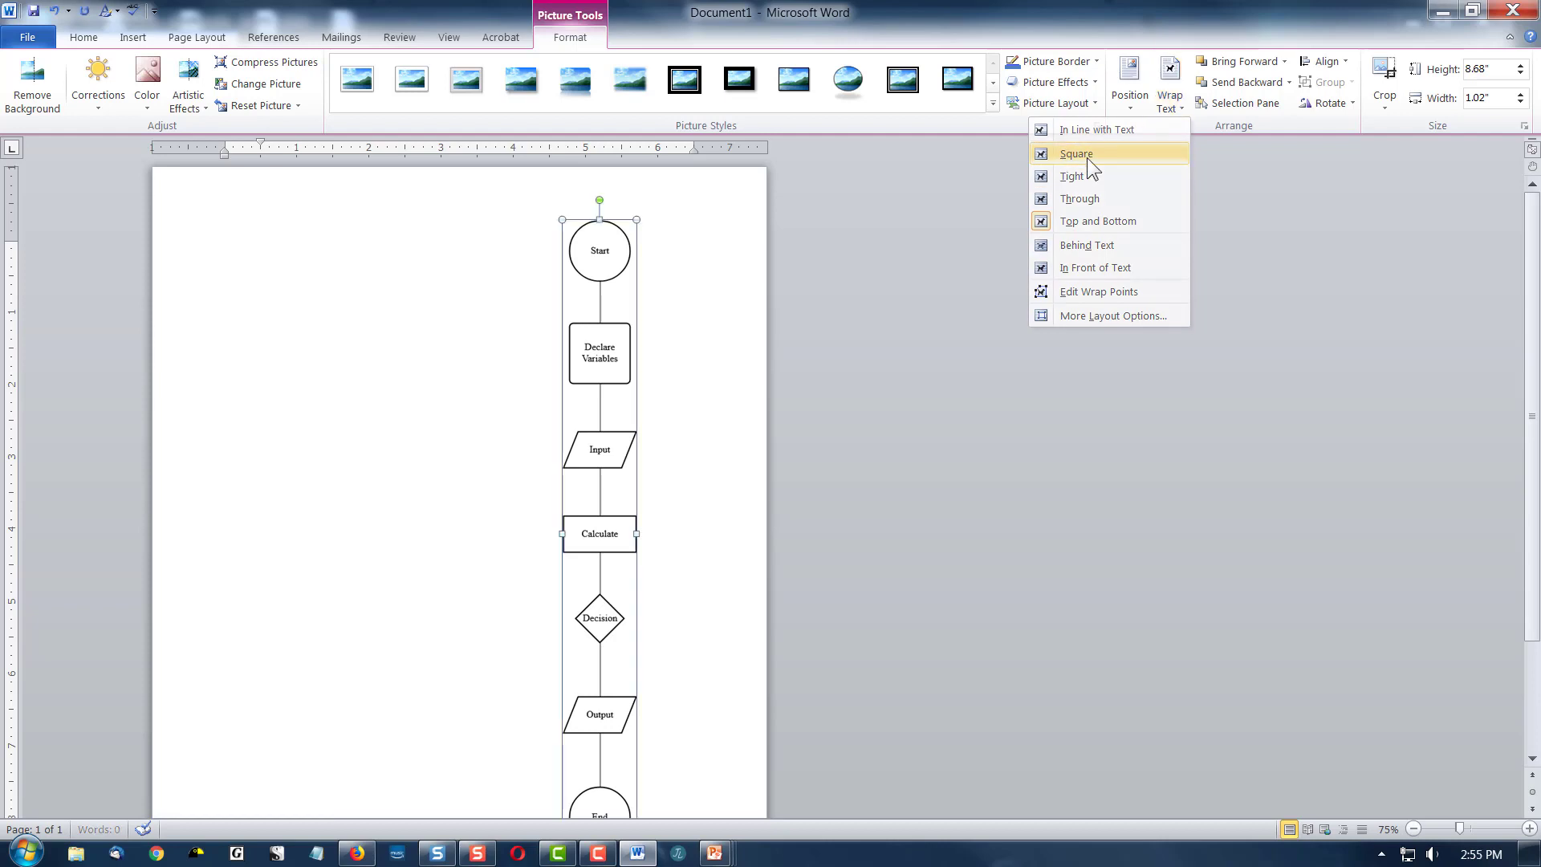
click(408, 313)
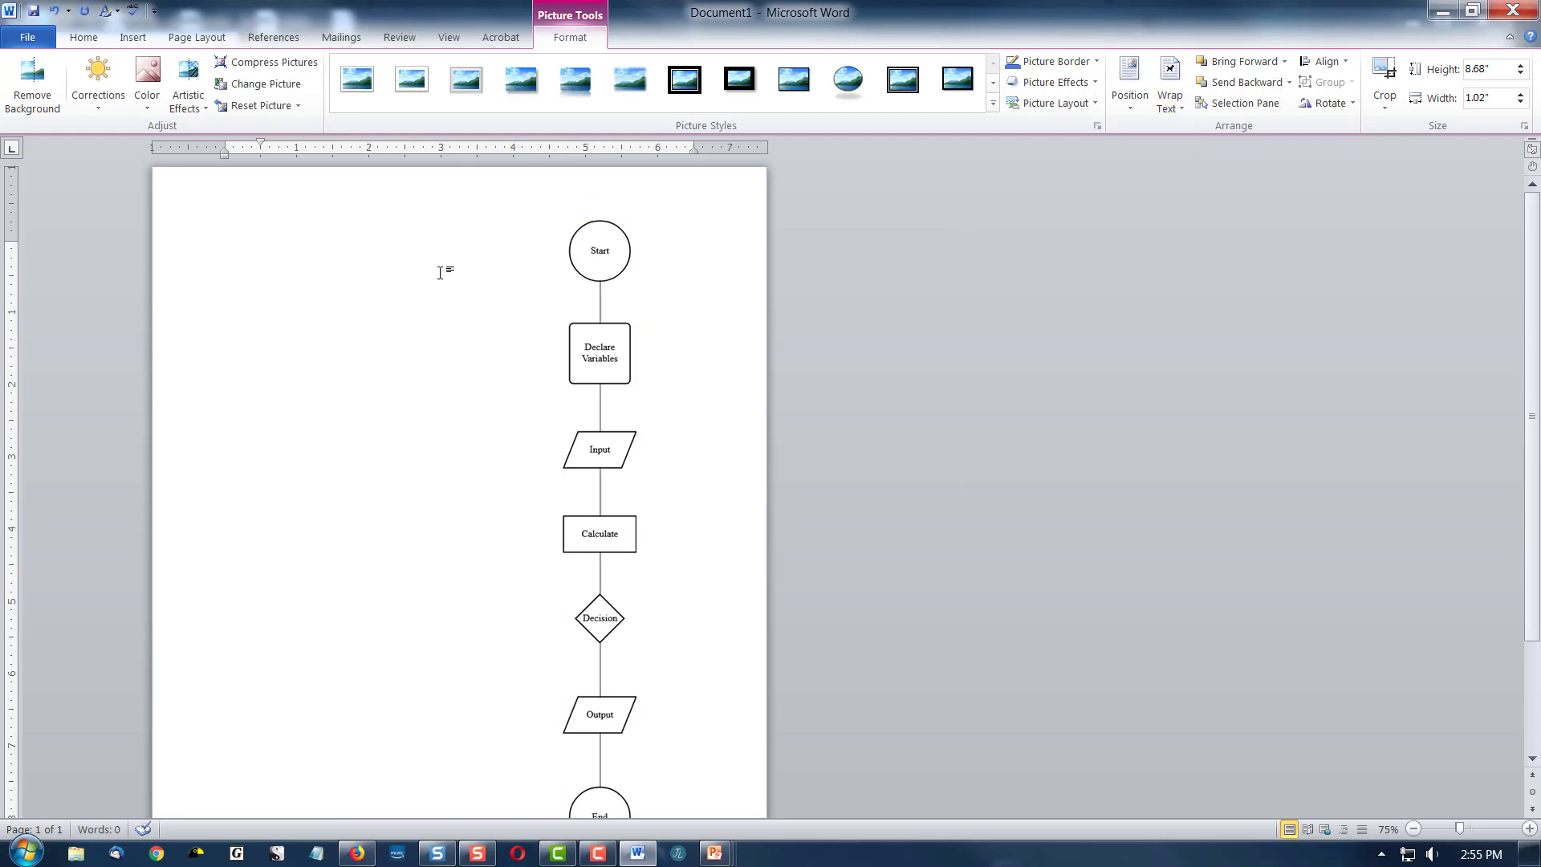
scroll(1060, 497, down, 1)
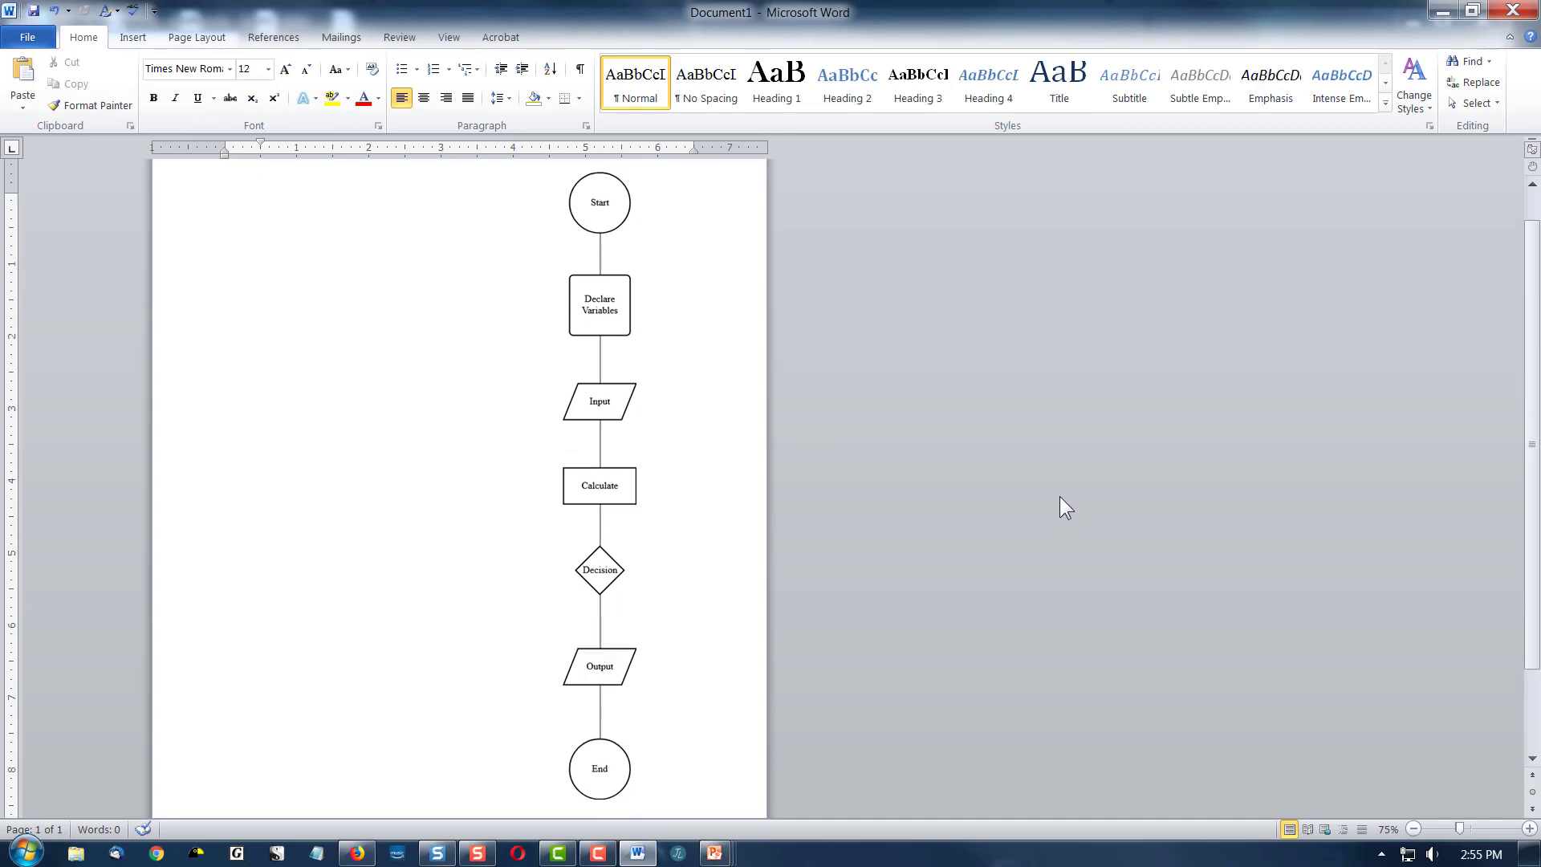